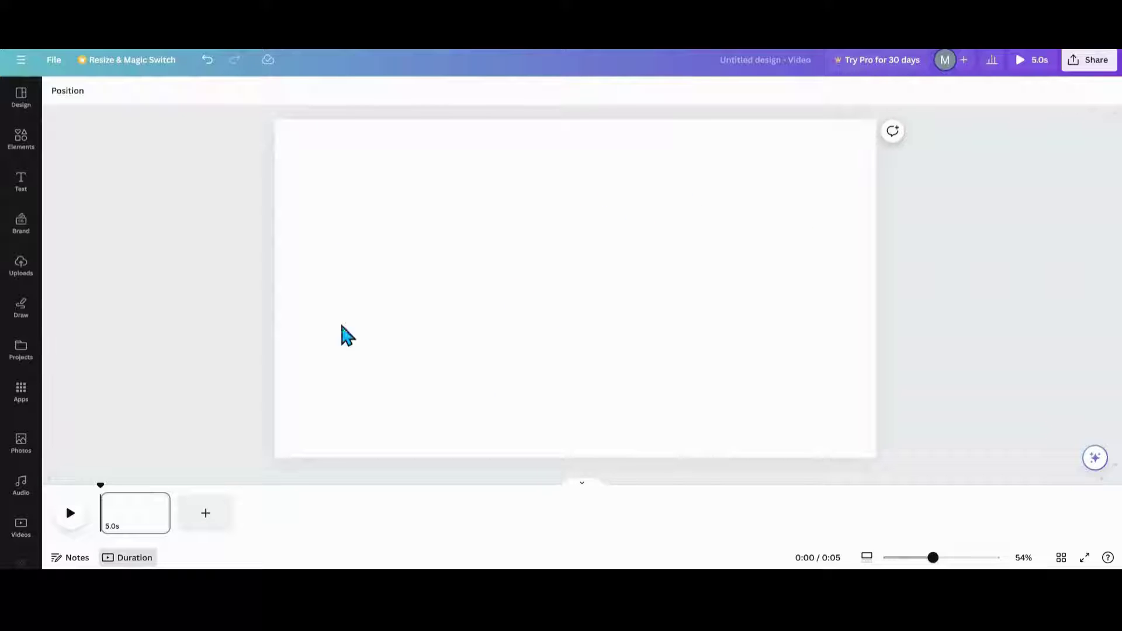
Step: Add the recently used cartoon puppy graphic to the blank page, enlarge it, and place it near the page's center
click(21, 144)
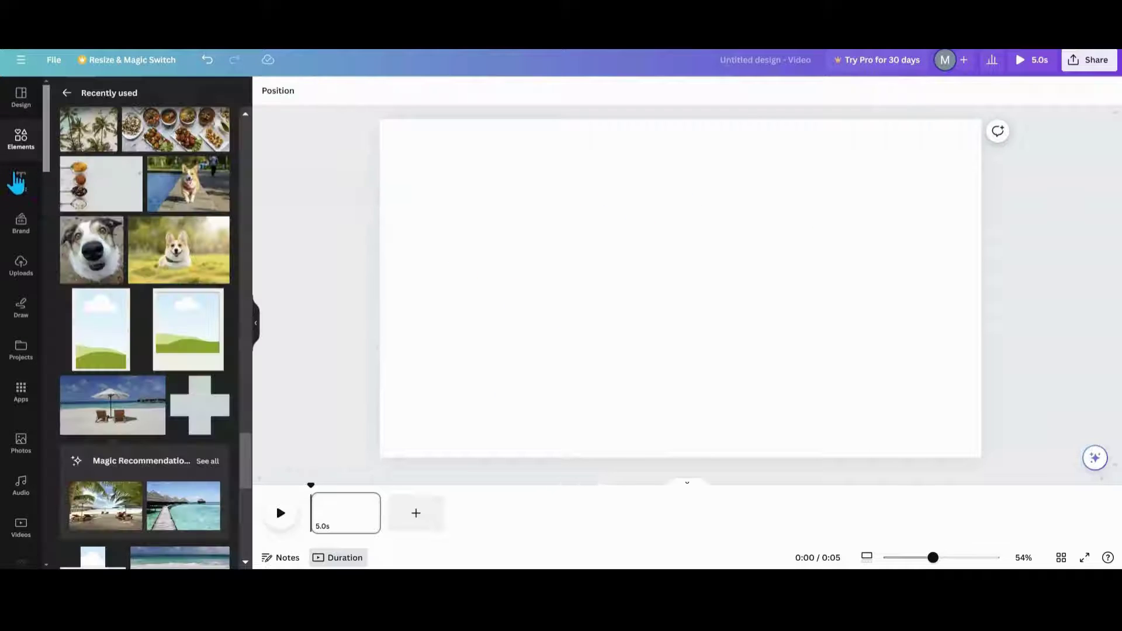
scroll(119, 266, up, 10)
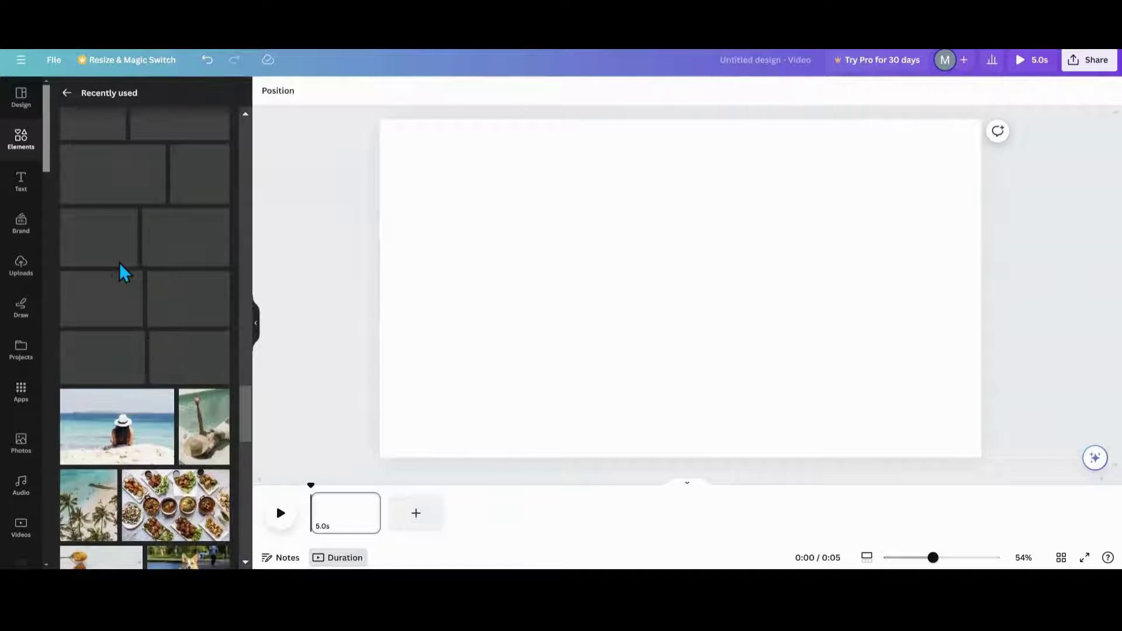
scroll(121, 272, up, 10)
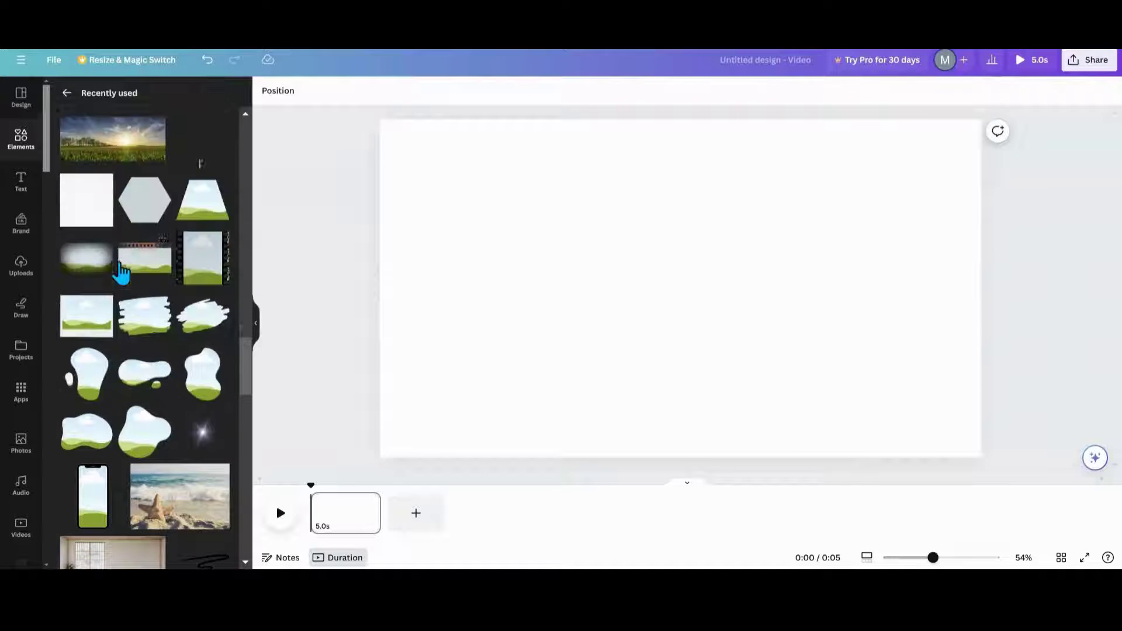
scroll(120, 270, up, 10)
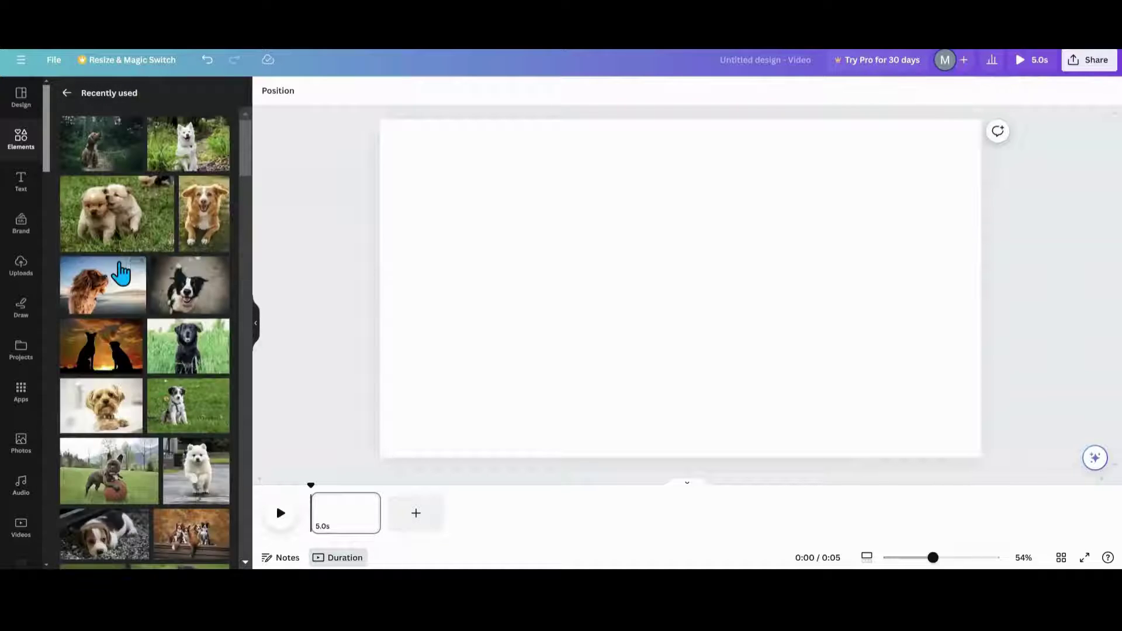
scroll(120, 266, down, 10)
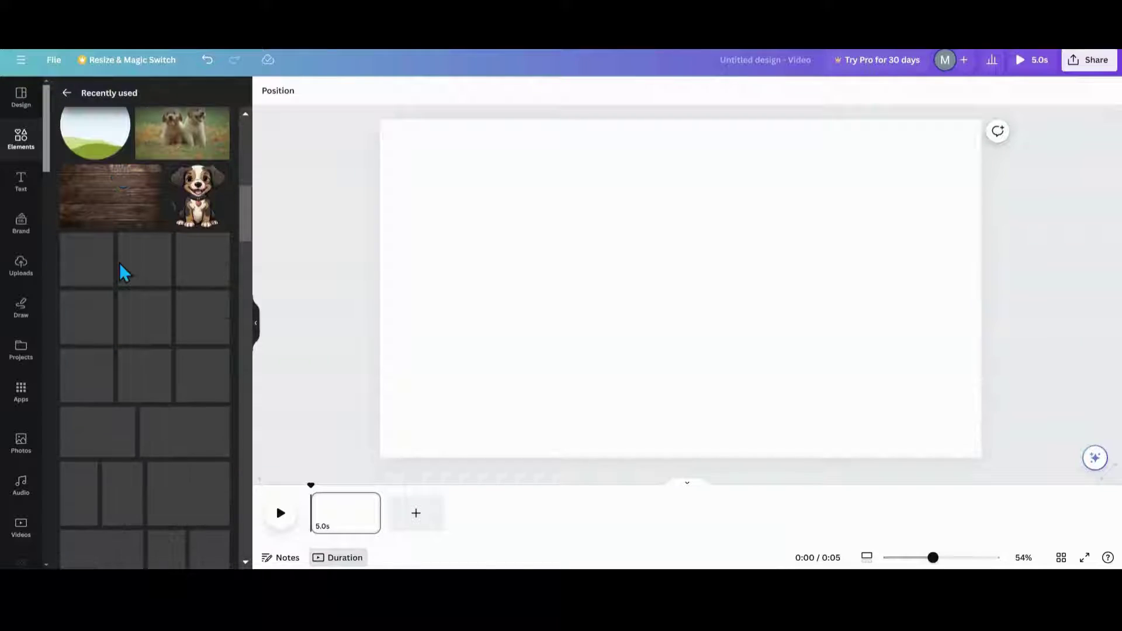
click(188, 209)
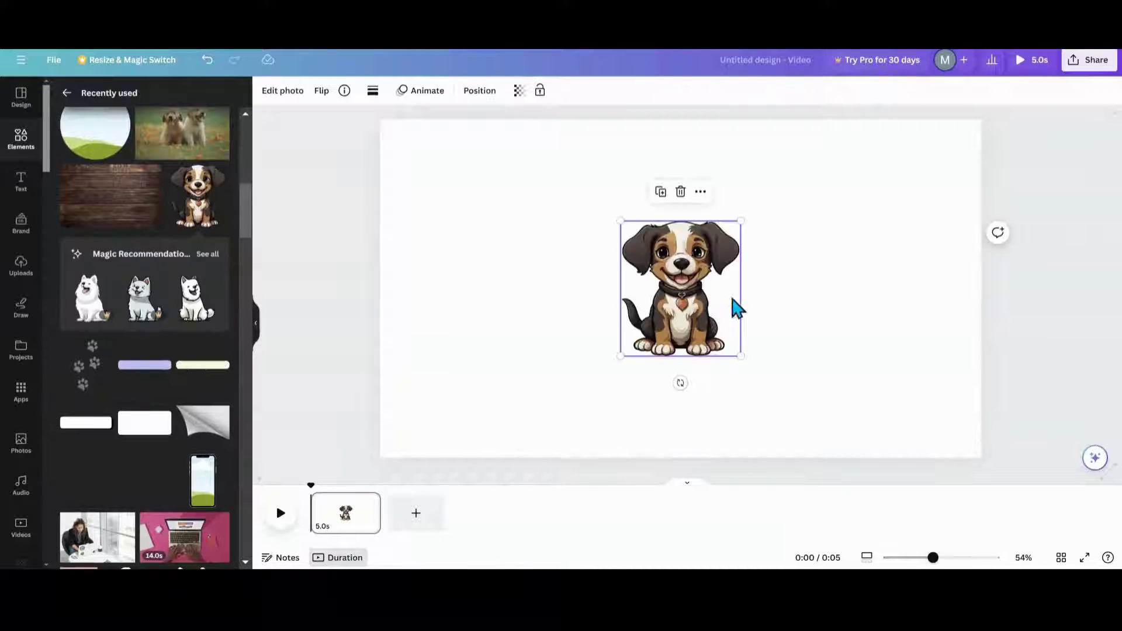
drag(683, 260, 666, 245)
drag(709, 324, 771, 393)
drag(673, 321, 659, 312)
Step: Fill the page background with the light green-to-blue gradient from the default gradients
click(410, 180)
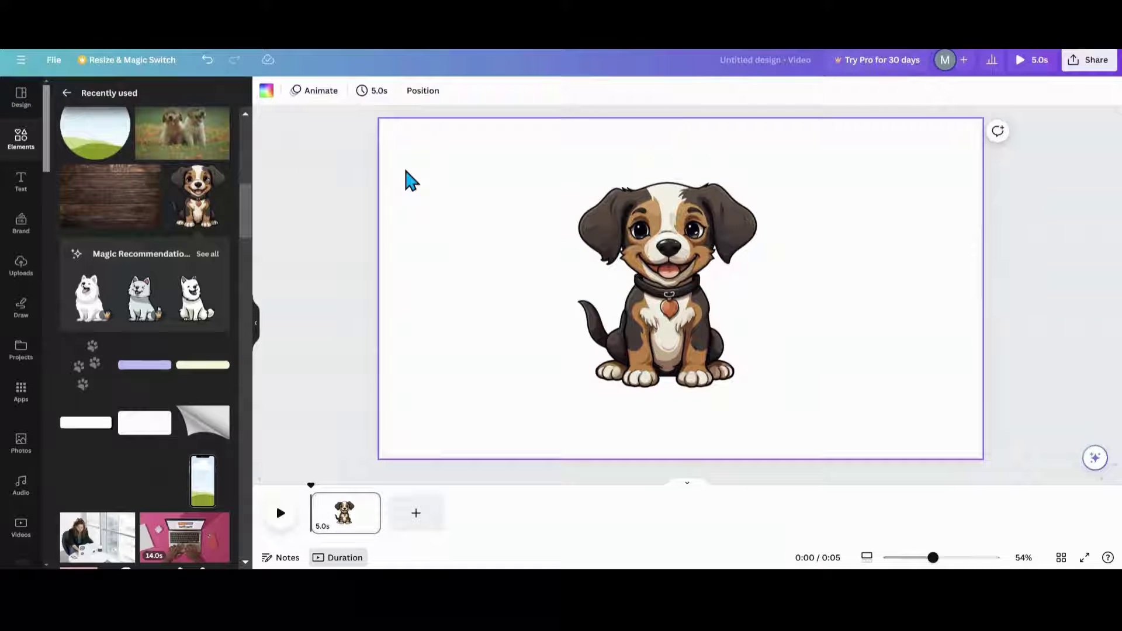
click(266, 92)
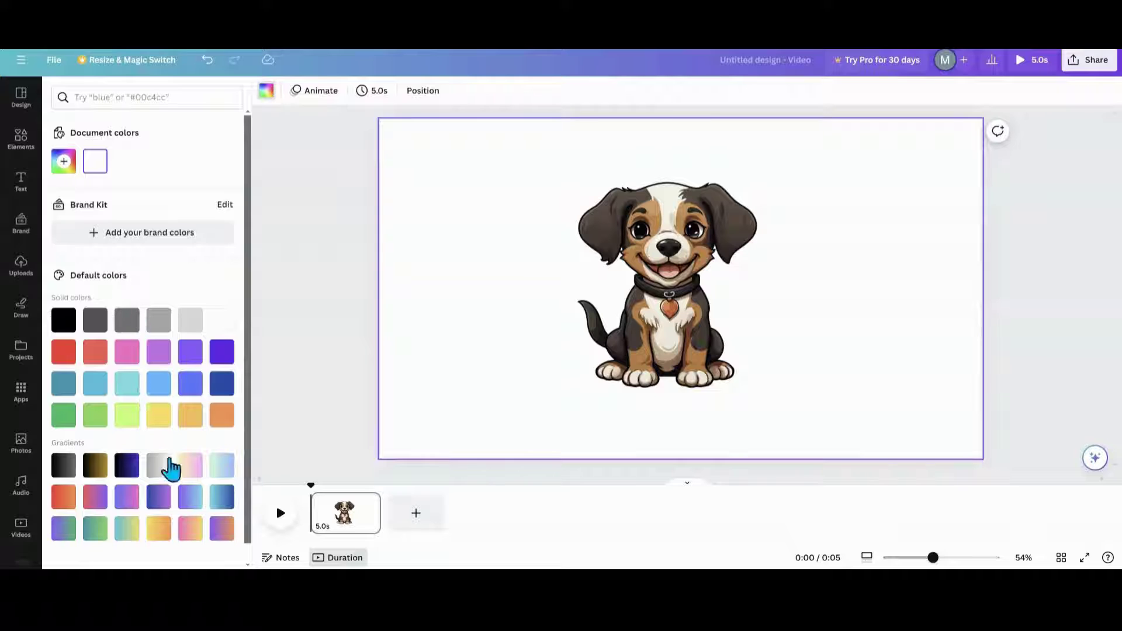
click(222, 467)
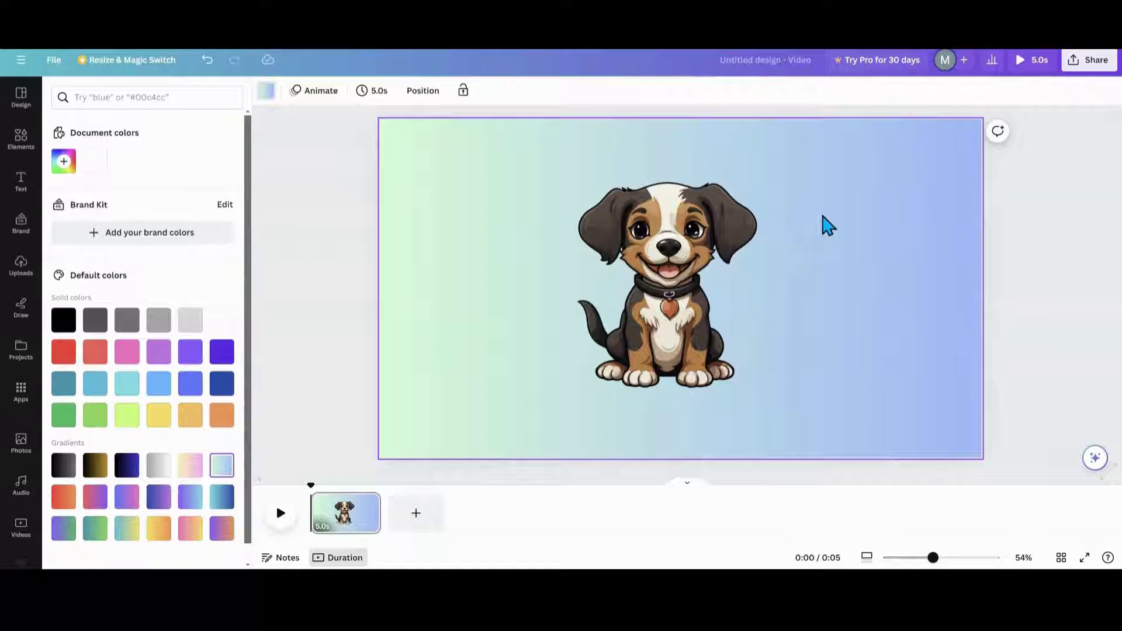
Step: Add another blue #94B9FF color to the background gradient, remove its light green color, and nudge the puppy slightly toward the page's center
click(65, 166)
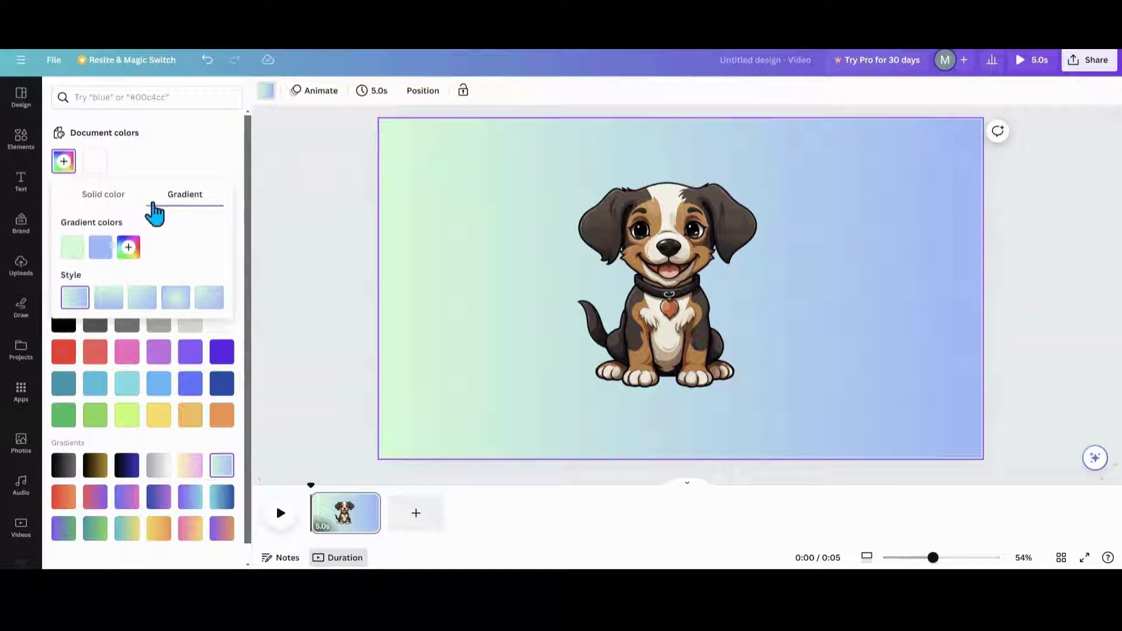
click(129, 248)
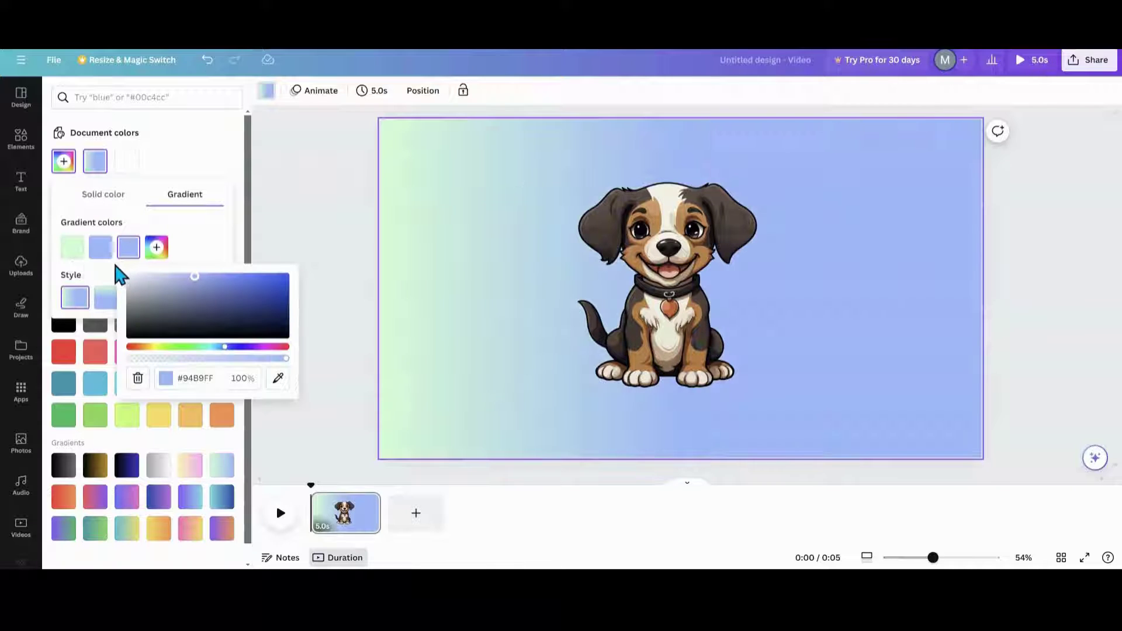
click(77, 248)
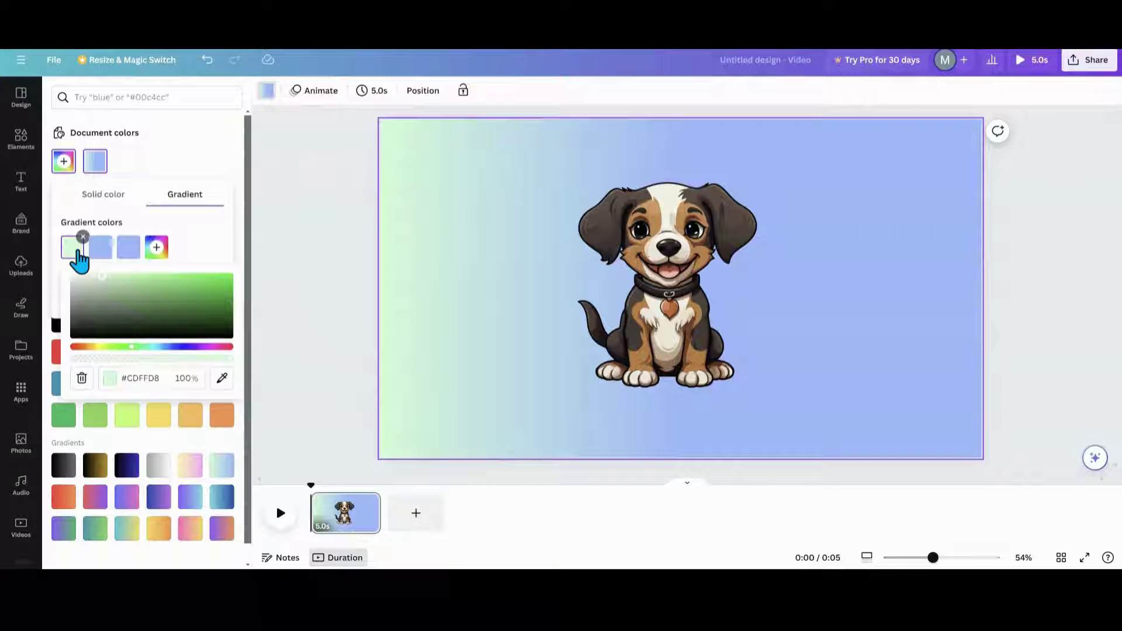
click(82, 237)
click(319, 226)
click(647, 286)
mouse_move(647, 285)
mouse_down()
mouse_move(666, 282)
mouse_move(652, 290)
mouse_up()
Step: Place the recently used gray paw-print graphic on the page beside the puppy's tail side and enlarge it to about the puppy's height
scroll(173, 318, up, 4)
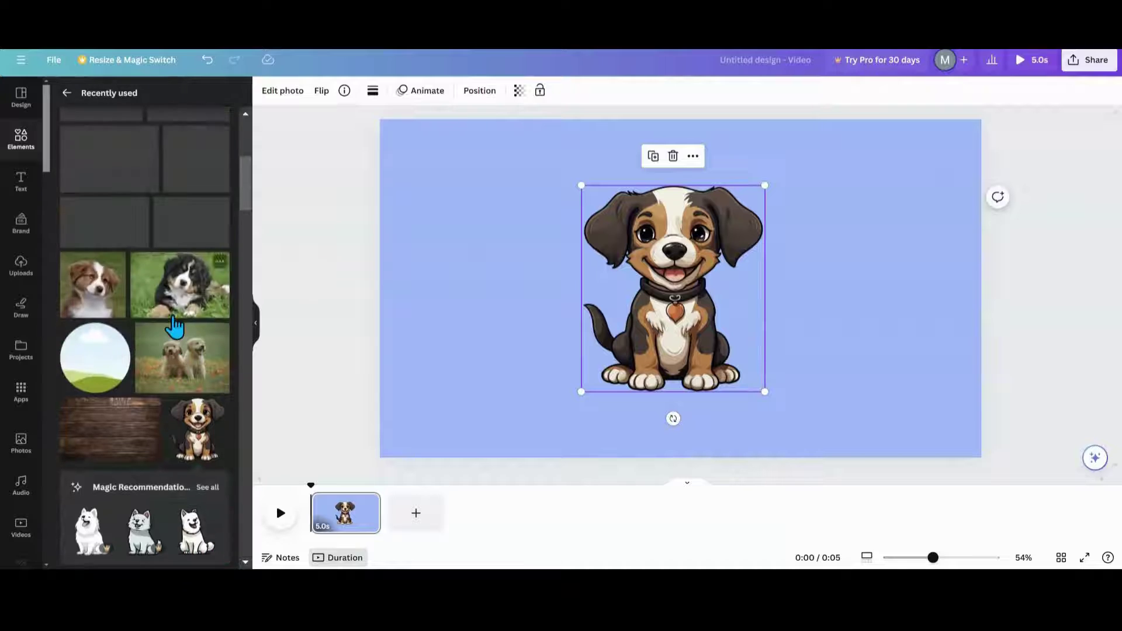
scroll(173, 318, down, 3)
scroll(100, 303, up, 2)
scroll(100, 304, down, 5)
drag(82, 225, 467, 273)
drag(512, 334, 539, 379)
drag(471, 305, 473, 292)
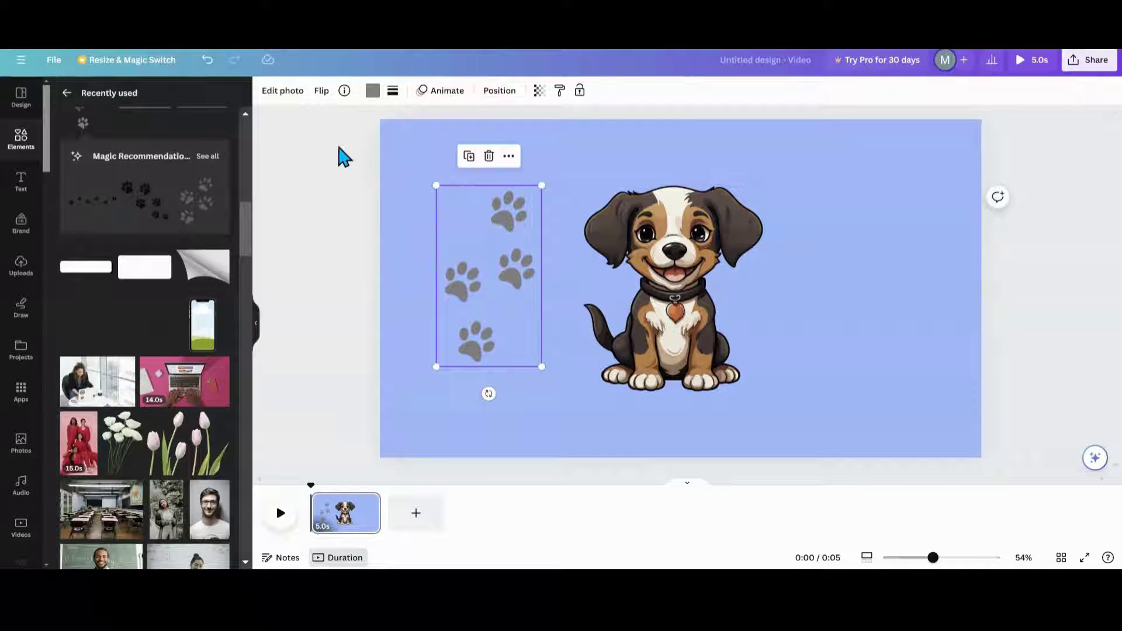
Step: Recolor the paw prints white, give them a Drop shadow with distance 32 and blur 27, and enlarge them slightly
click(372, 91)
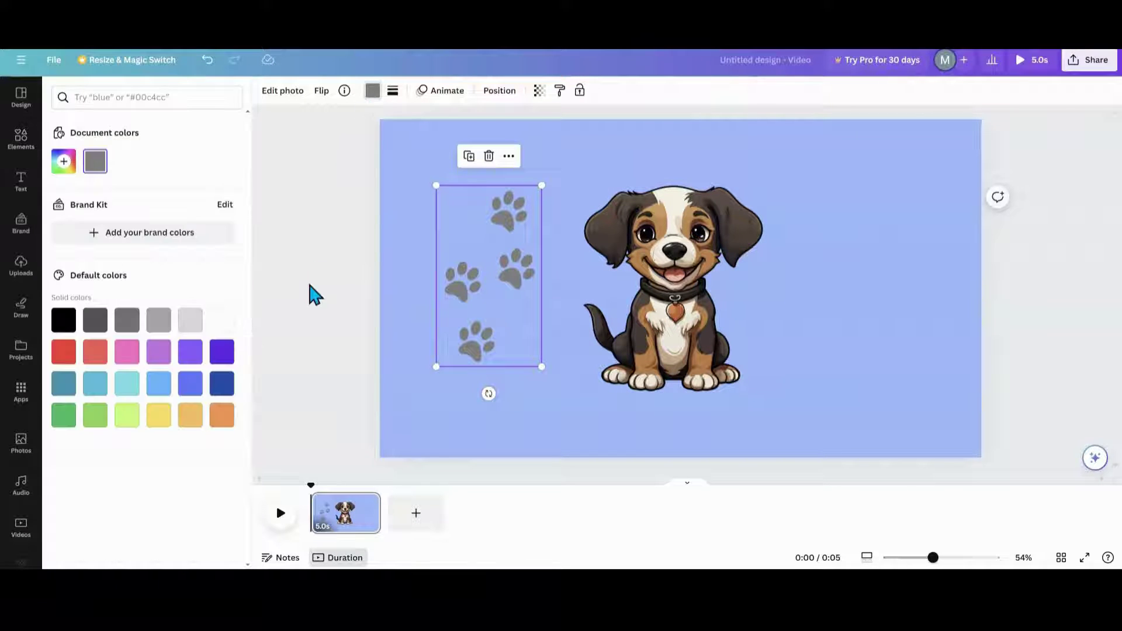
click(222, 319)
click(280, 91)
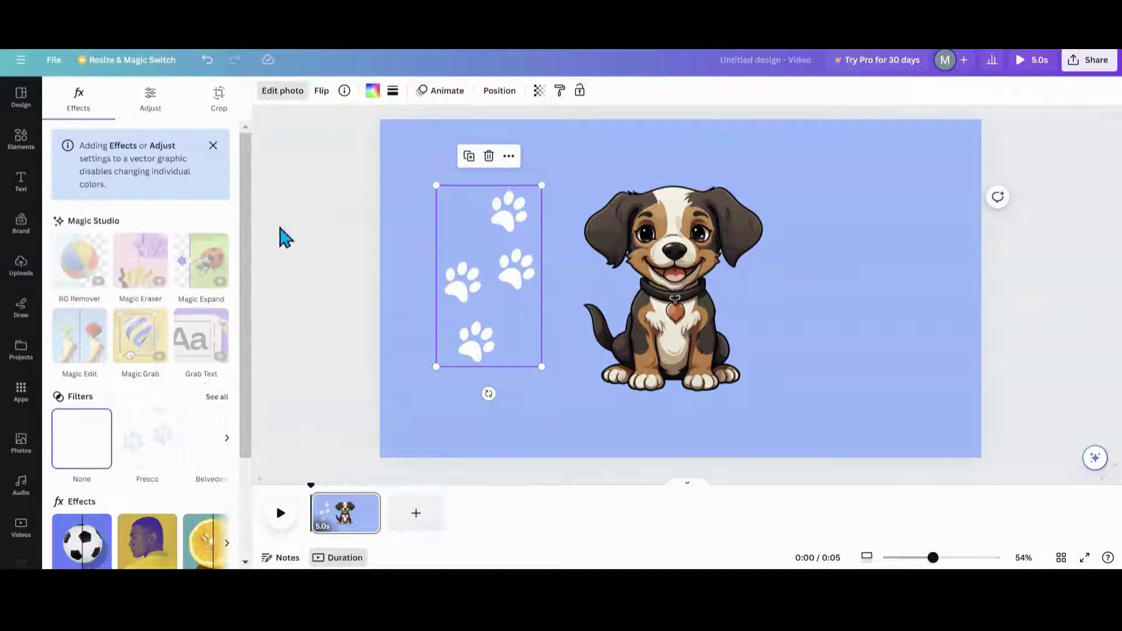
click(81, 537)
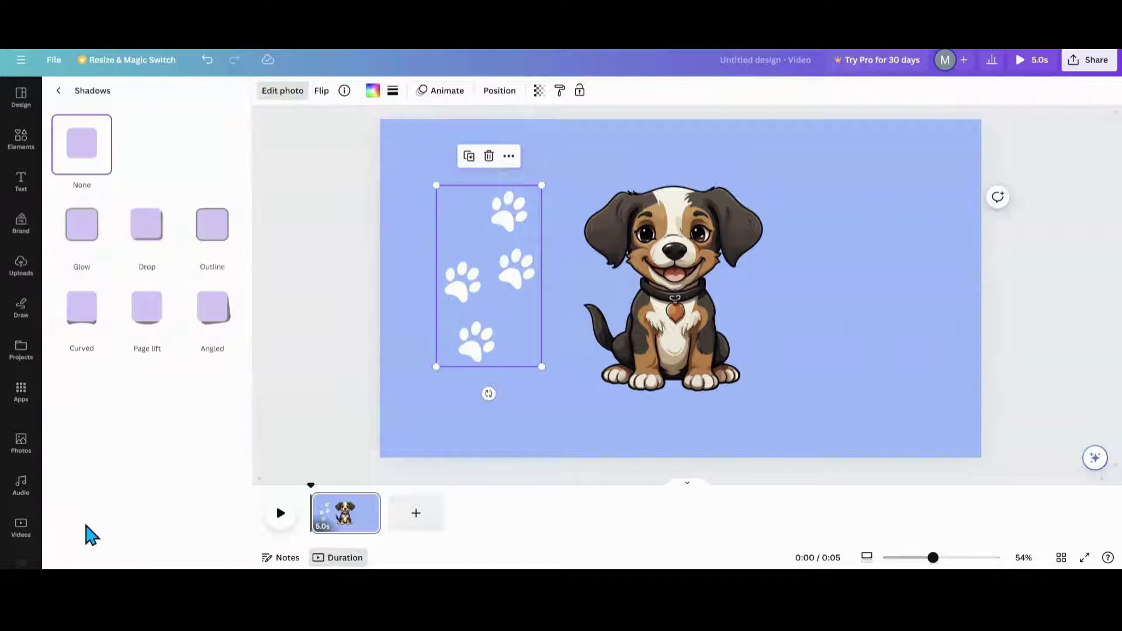
click(140, 252)
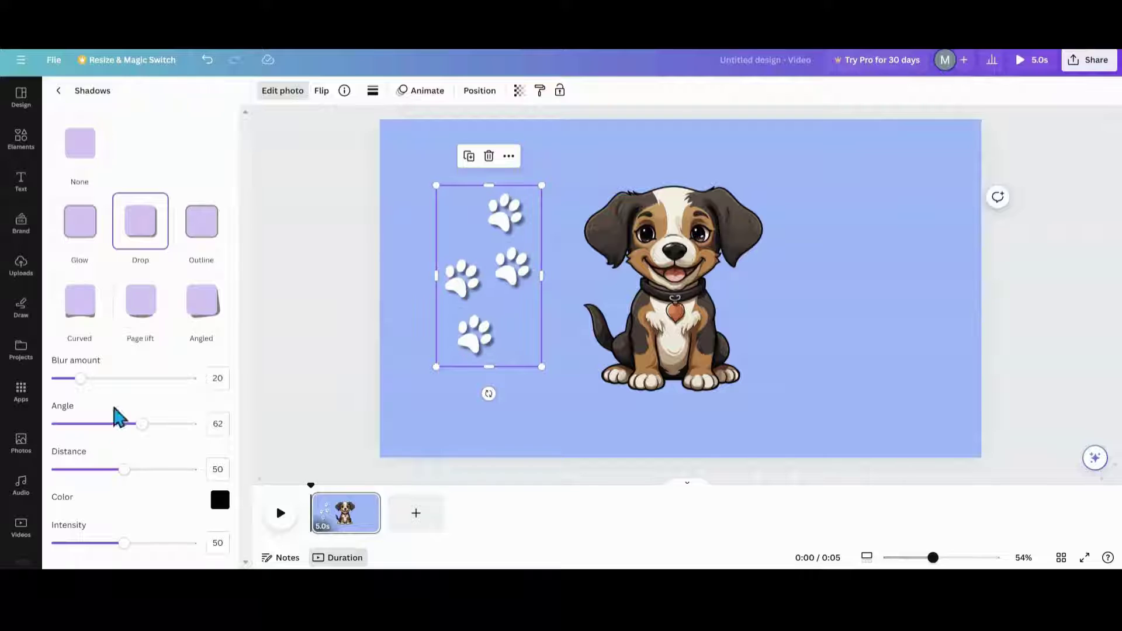
drag(124, 472, 98, 471)
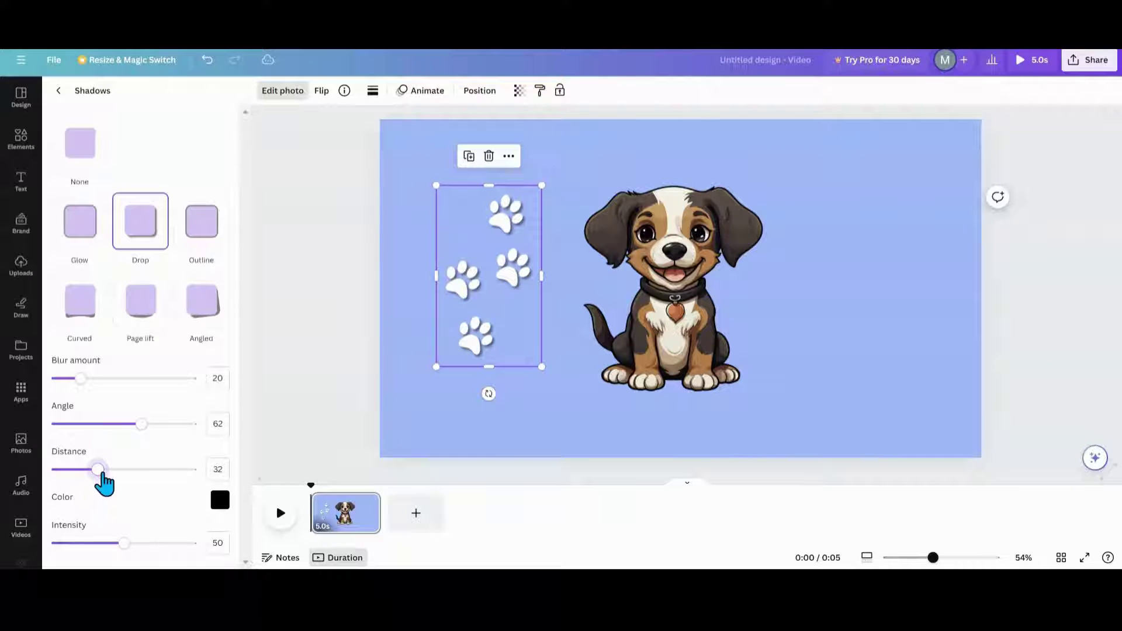
drag(80, 379, 91, 378)
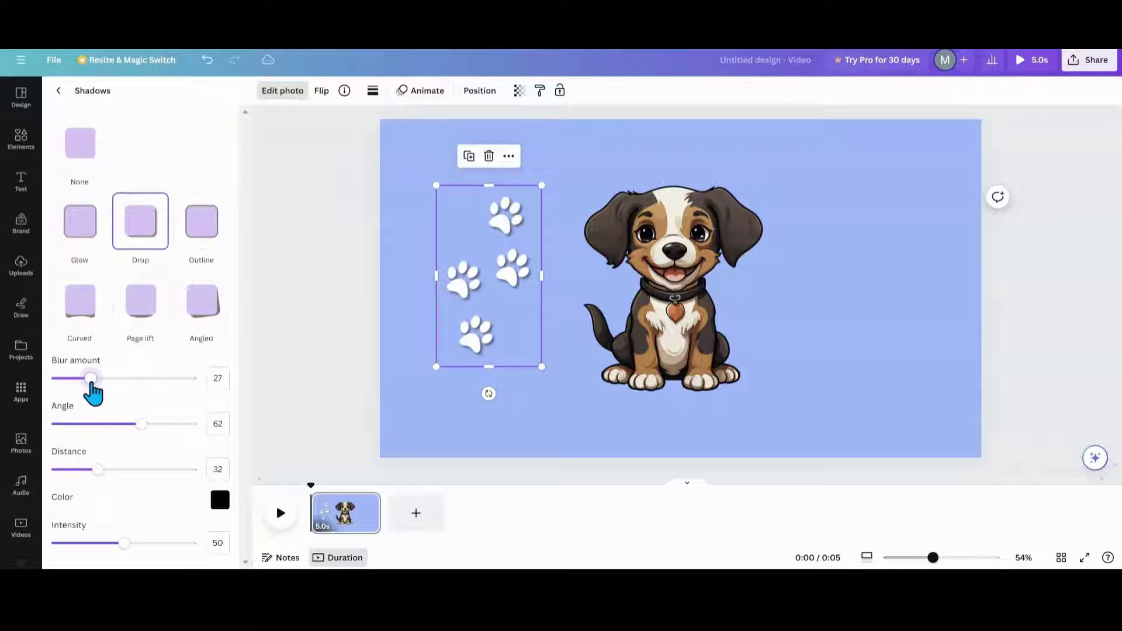
drag(548, 370, 549, 379)
Step: Duplicate the paw prints, place the copy on the opposite side of the puppy, and flip it horizontally
click(409, 270)
click(485, 289)
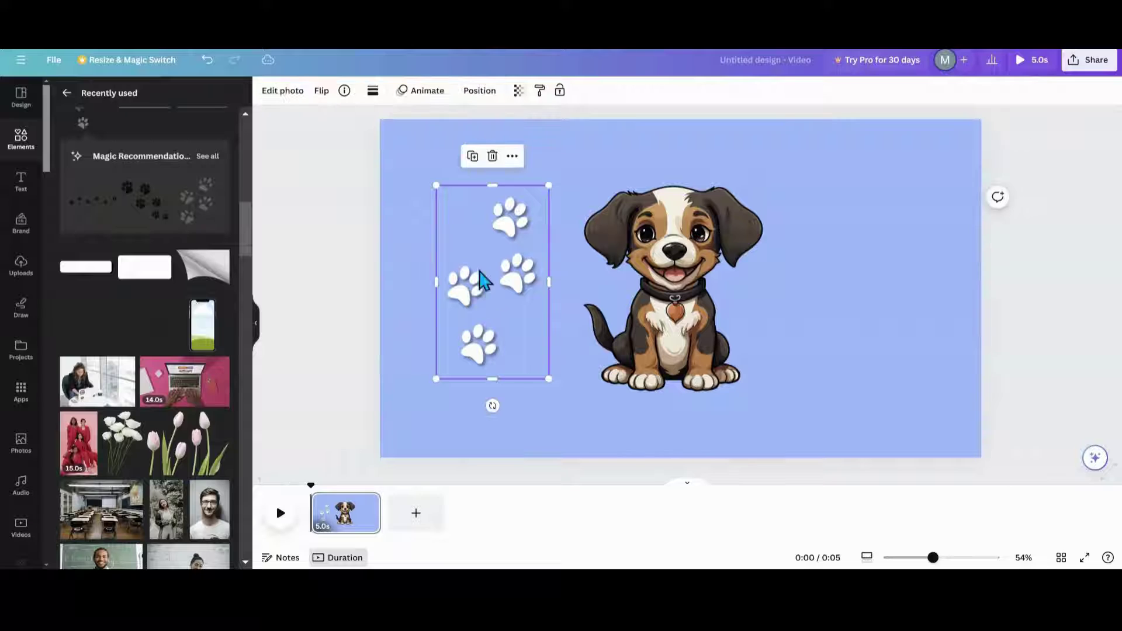
click(472, 157)
drag(508, 278, 847, 296)
drag(844, 341, 851, 336)
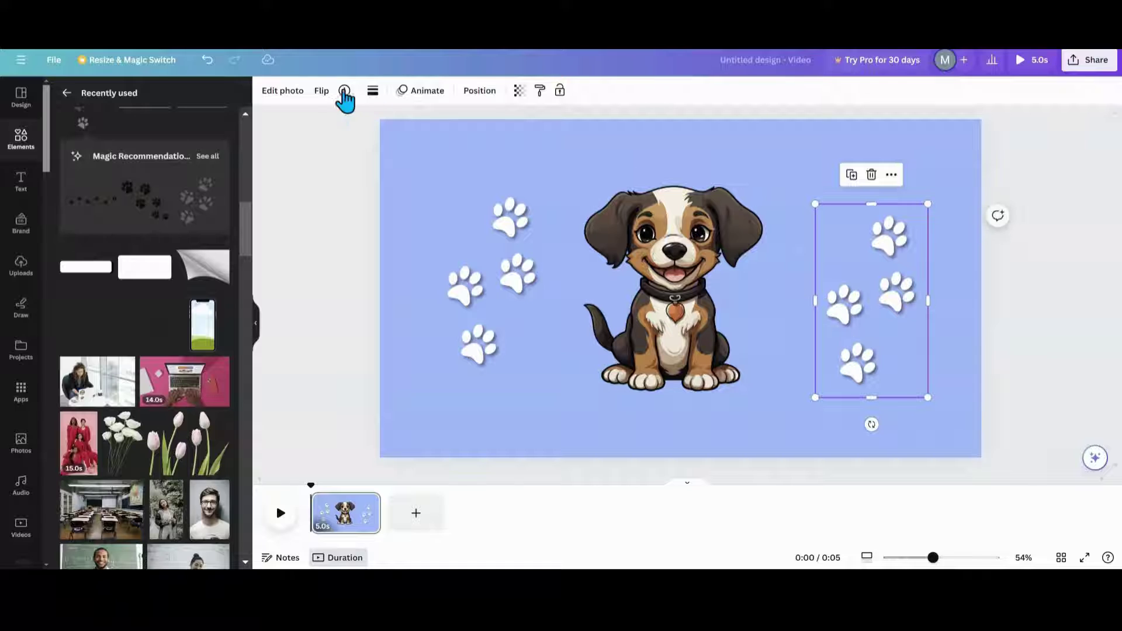
click(323, 93)
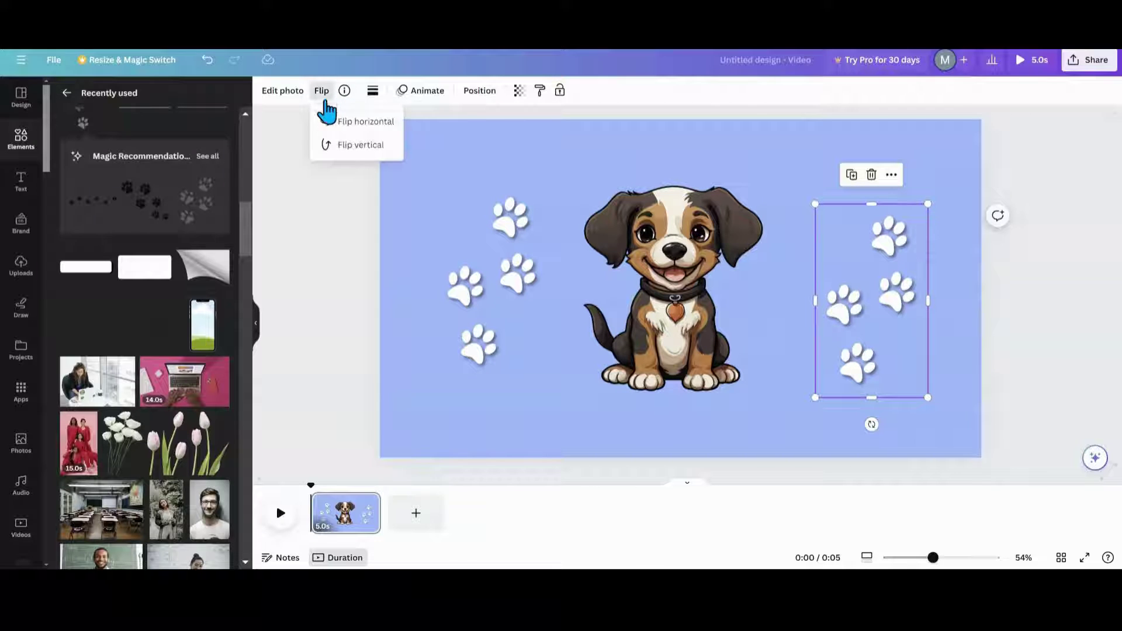
click(348, 123)
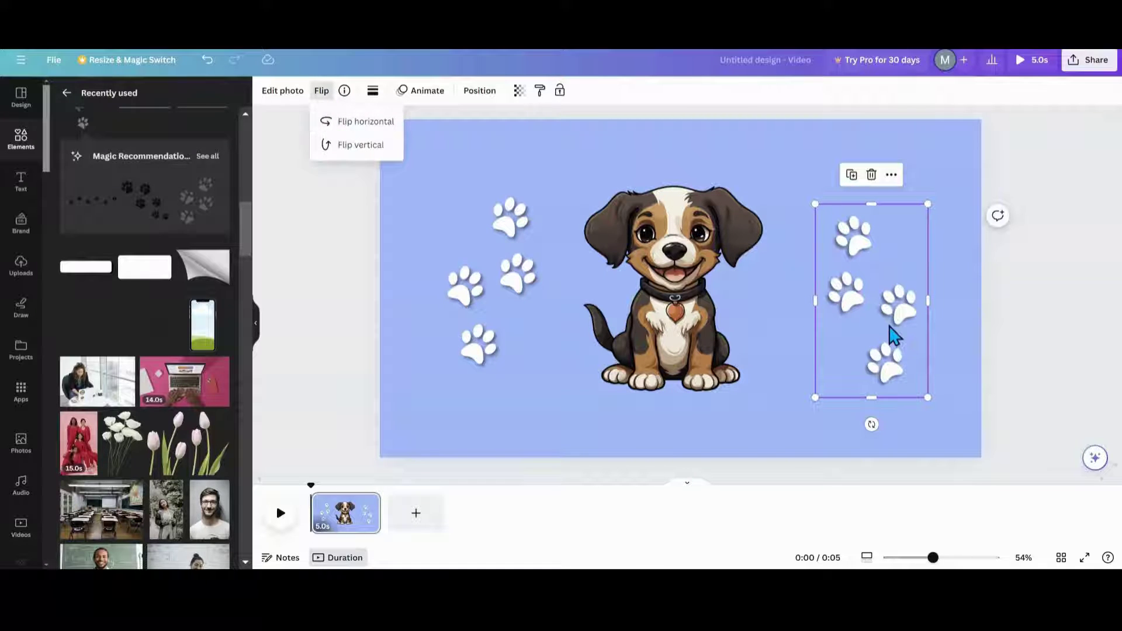
Step: Tilt both sets of paw prints slightly and shift them upward so they balance on either side of the puppy
drag(870, 428, 878, 422)
drag(873, 342, 871, 318)
mouse_move(470, 343)
mouse_down()
mouse_move(471, 318)
mouse_move(474, 336)
mouse_up()
drag(496, 398, 486, 398)
Step: Add the dark wood plank photo, enlarge it to cover the whole page, and set its transparency to 24
scroll(156, 374, up, 3)
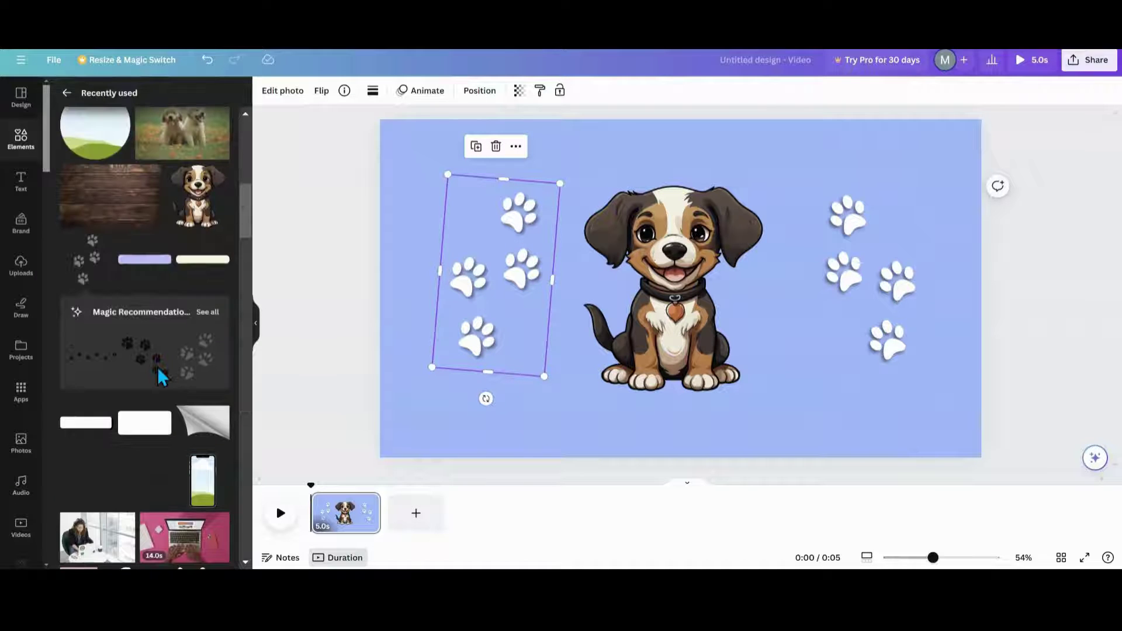
click(112, 218)
drag(619, 333, 510, 282)
drag(792, 385, 1043, 469)
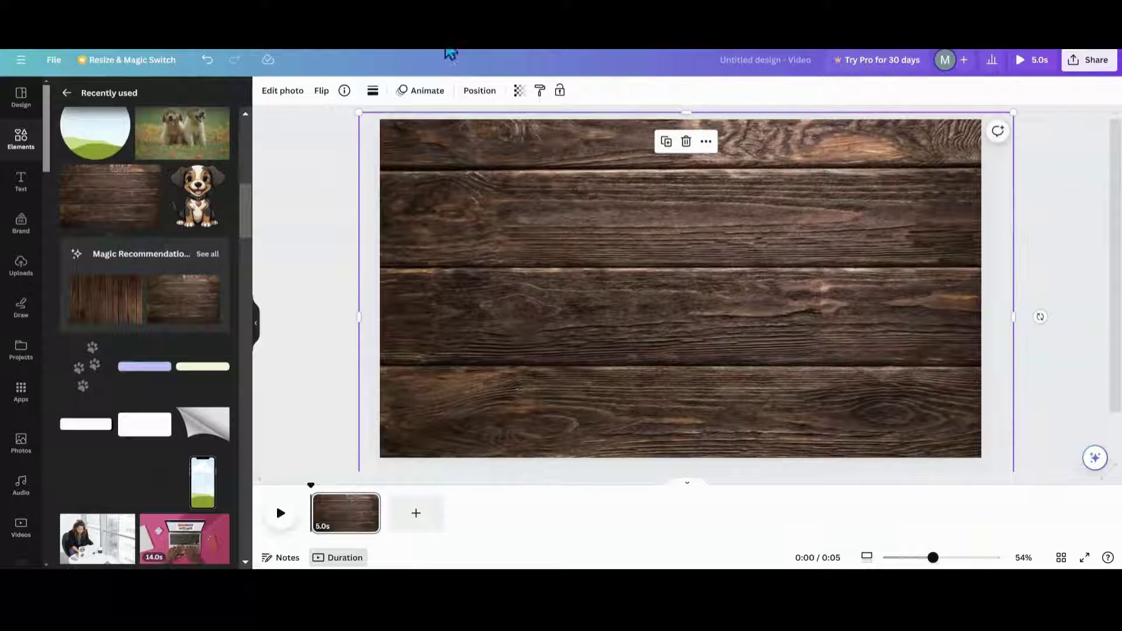
click(517, 94)
drag(492, 140, 429, 139)
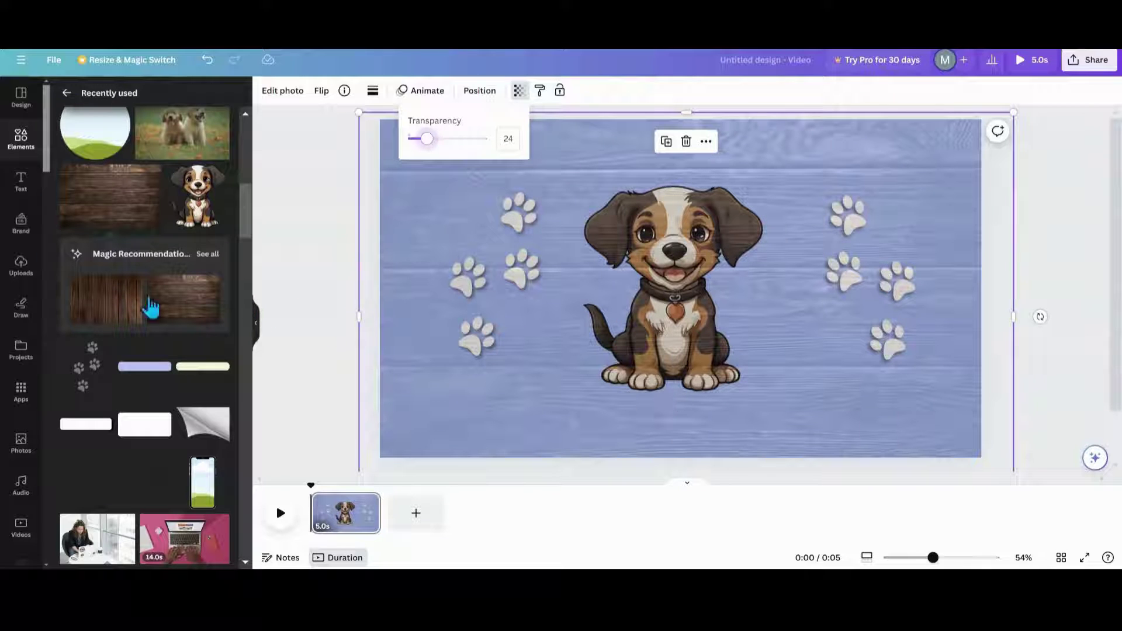
Step: Add the "FIVE TIPS FOR GREAT SKIN" font combination, widen its text box, and center it over the puppy's lower half
click(22, 181)
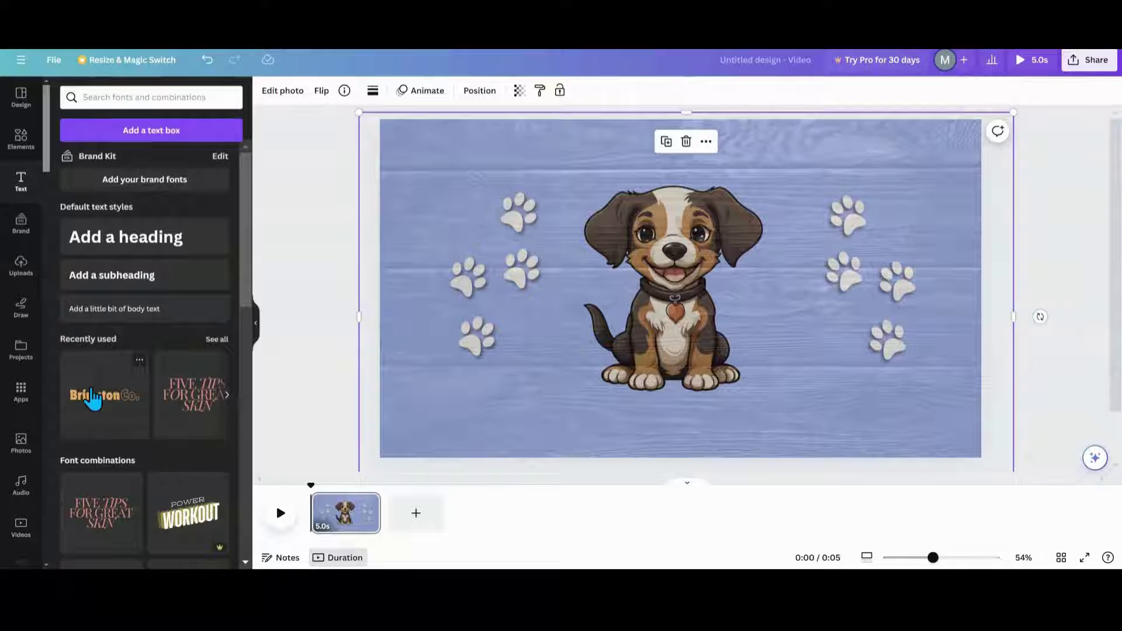
click(197, 416)
drag(636, 316, 630, 383)
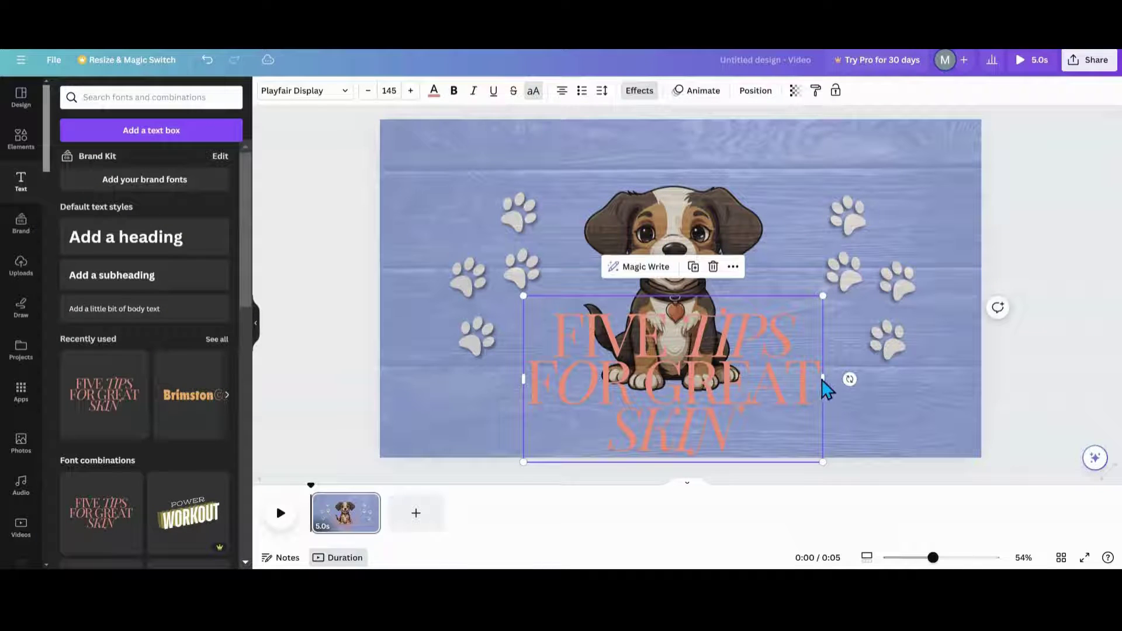
drag(824, 378, 964, 379)
drag(857, 396, 794, 371)
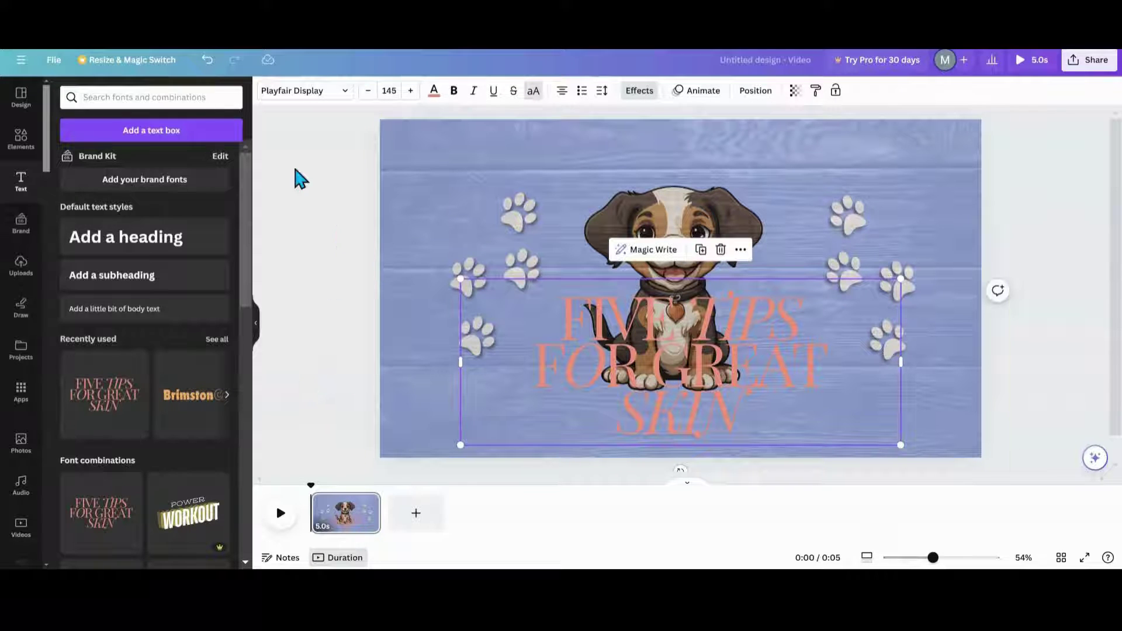
Step: Select the puppy, both sets of paw prints and the text together, and group them above the wood texture
drag(316, 126, 1061, 486)
click(693, 145)
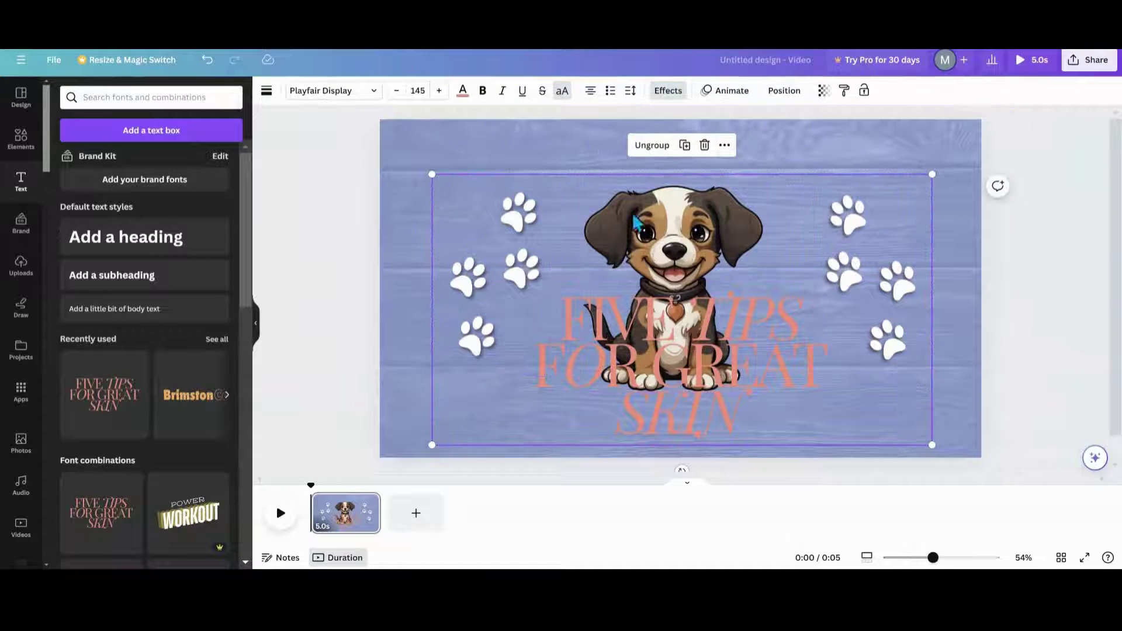
Step: Add a second page, place the photo of the leashed brown dog in the forest, and crop its leash side to a portrait shape
click(403, 522)
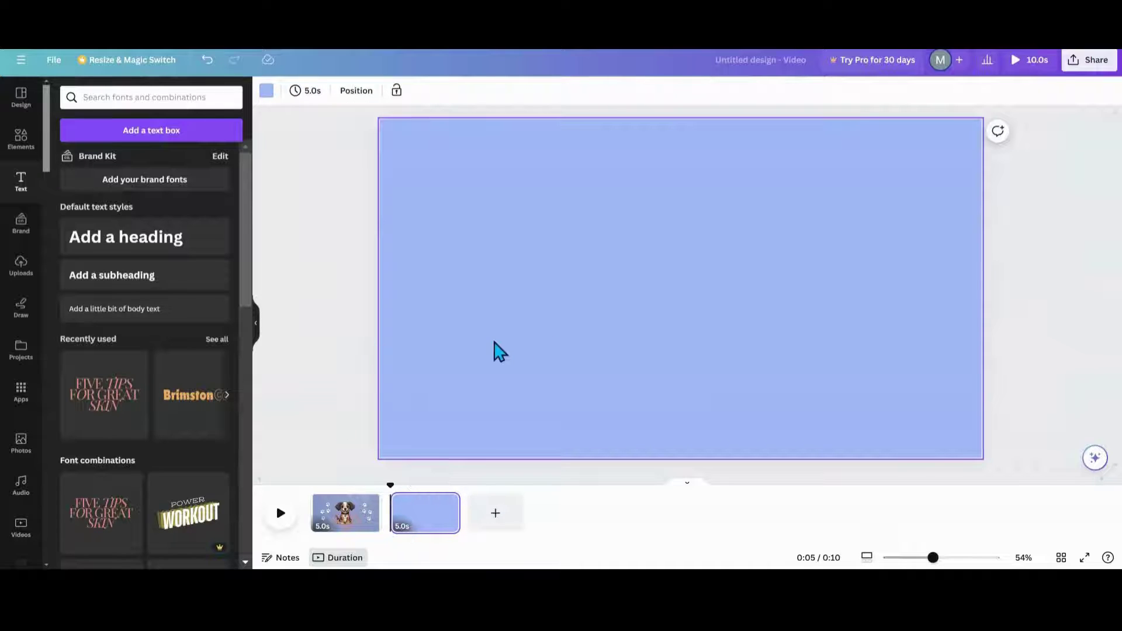
click(25, 146)
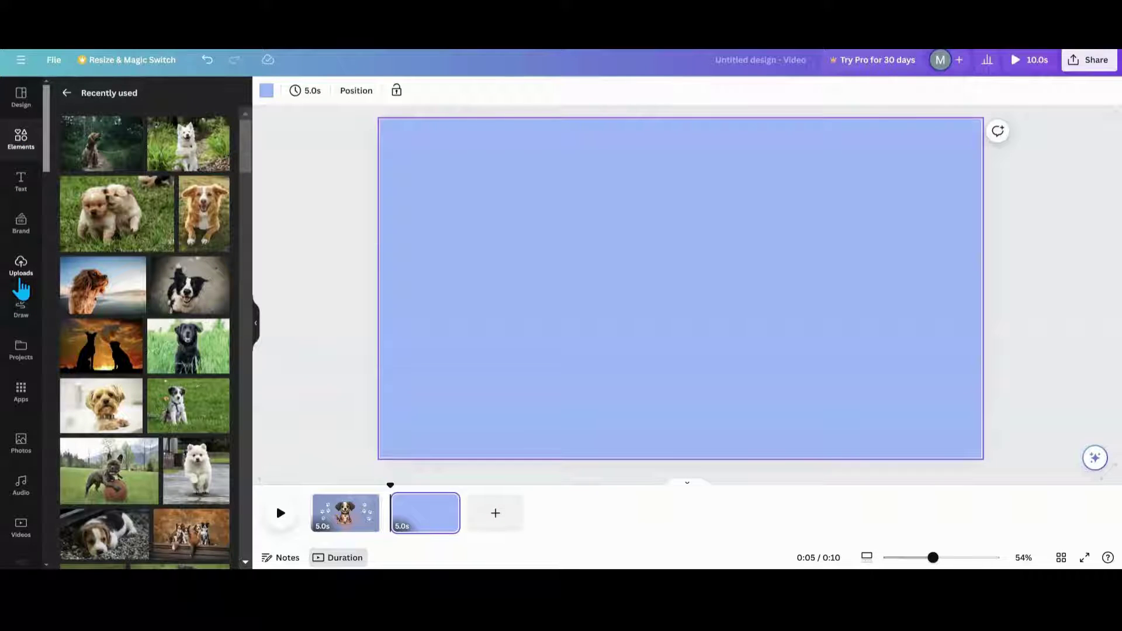
click(111, 160)
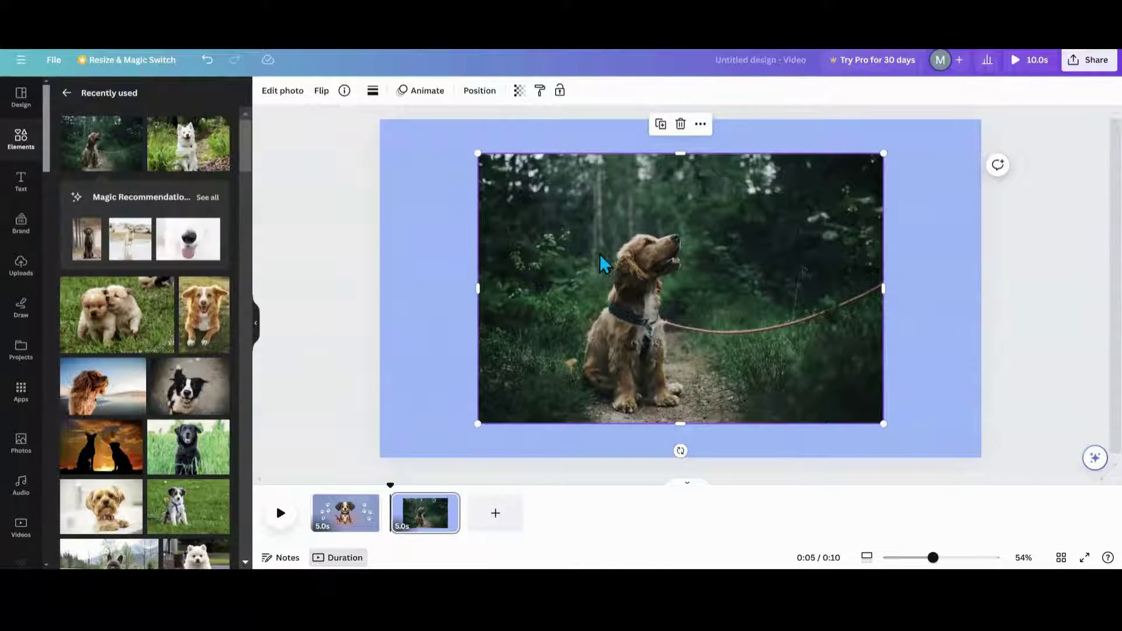
drag(605, 265, 584, 264)
drag(857, 287, 692, 309)
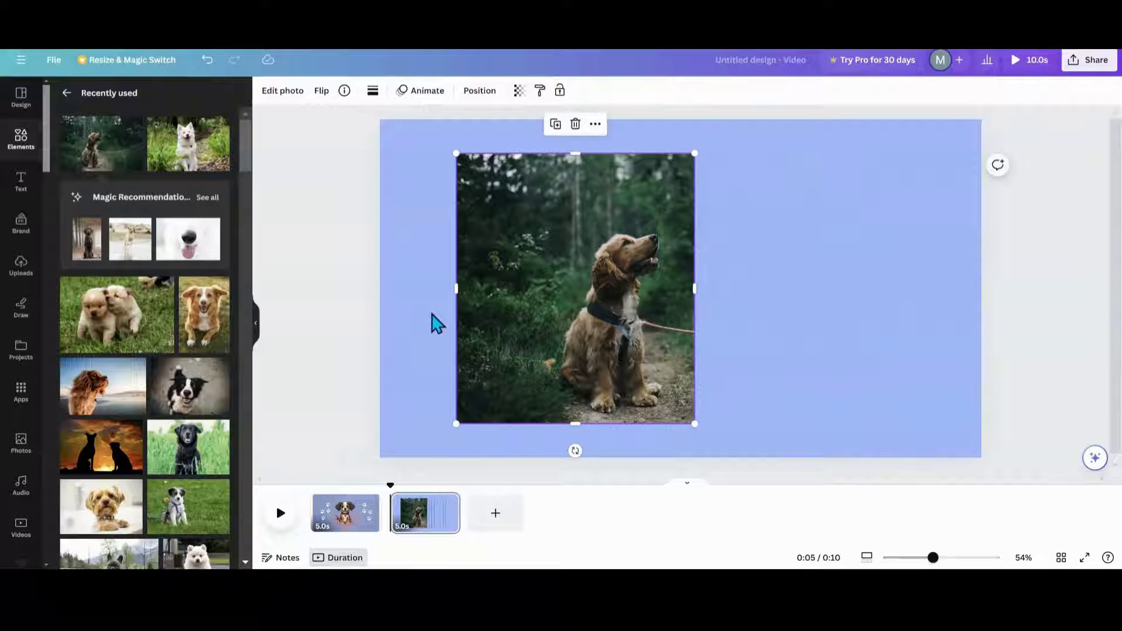
Step: Crop the forest photo tightly around the brown dog on all needed sides and center it on the second page
drag(454, 291, 521, 292)
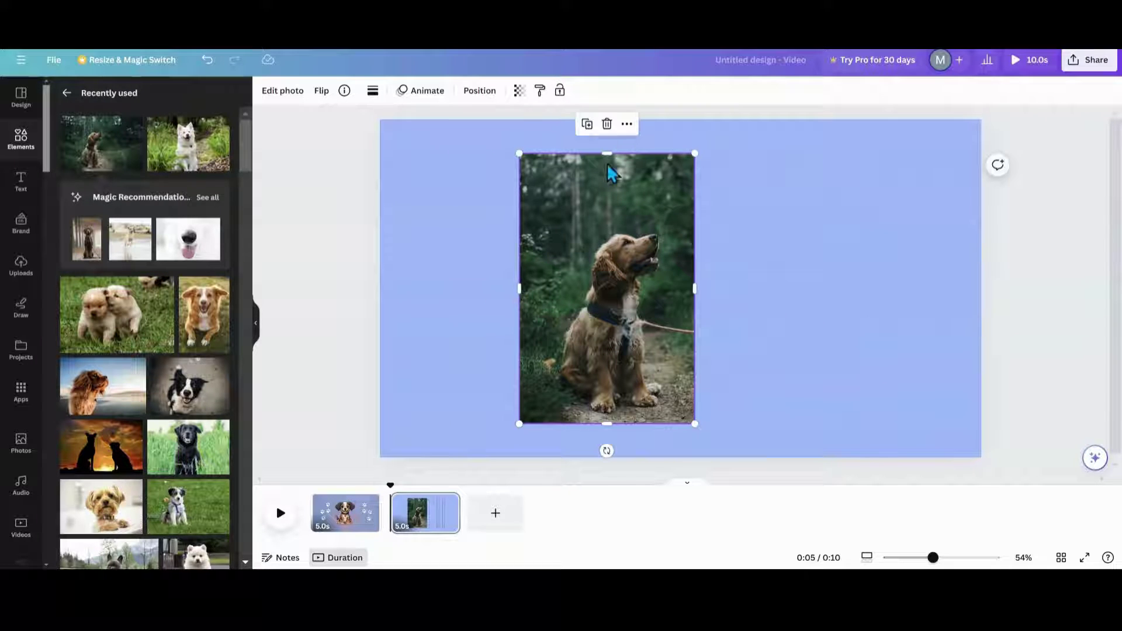
drag(606, 152, 594, 202)
drag(593, 310, 630, 297)
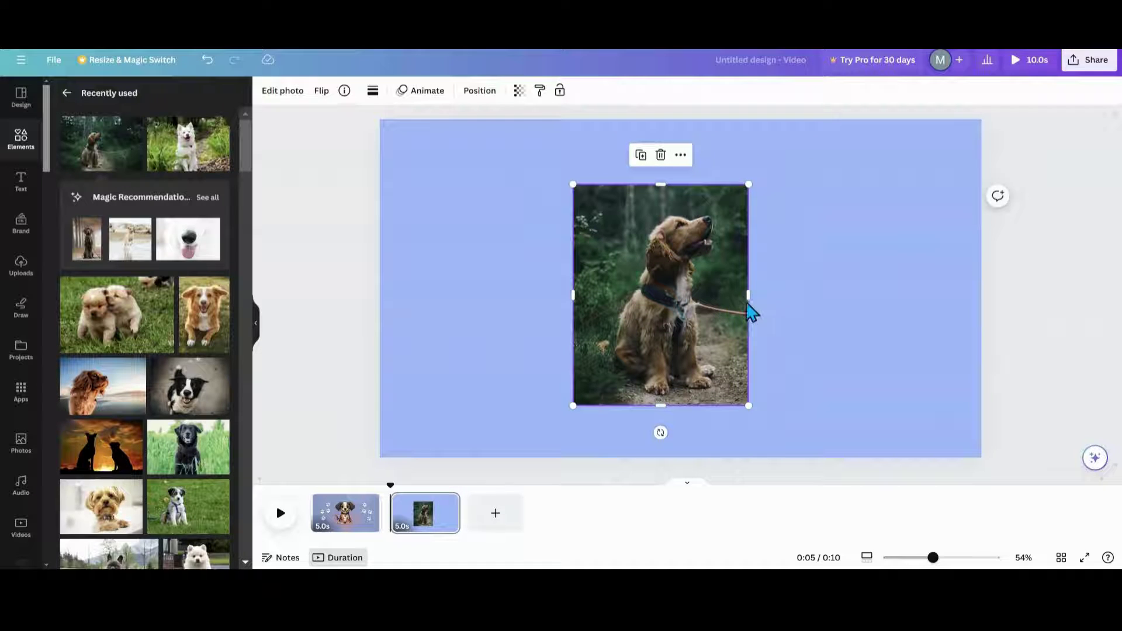
mouse_move(747, 295)
mouse_down()
mouse_move(829, 296)
mouse_move(744, 304)
mouse_up()
drag(664, 325, 632, 314)
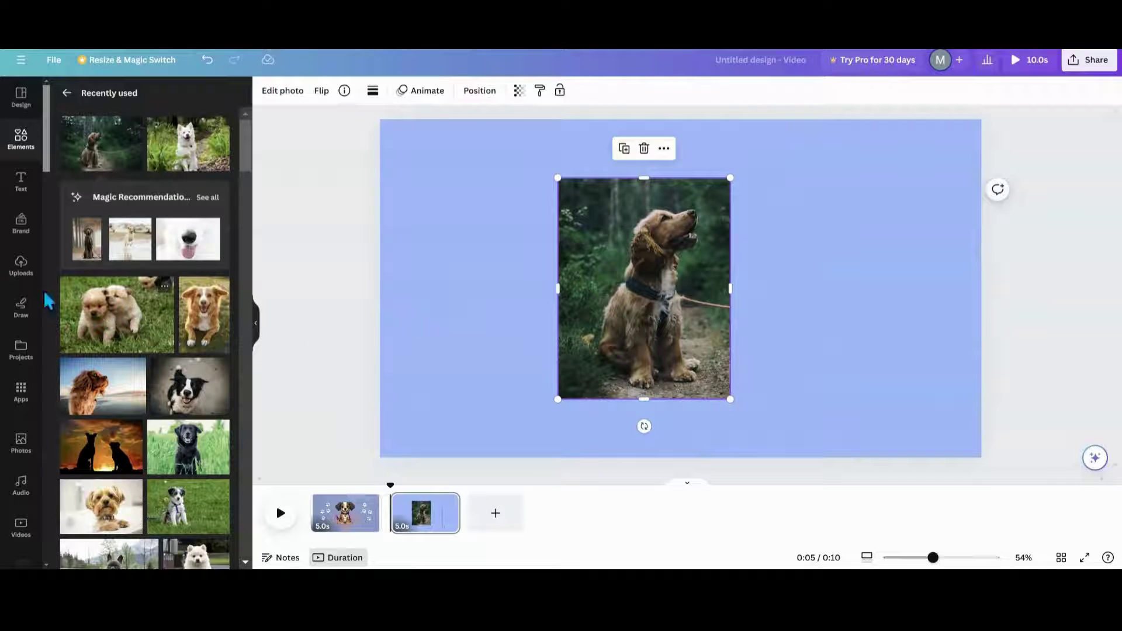
Step: Add the twelve-pointed starburst frame from the basic shape frames and place it beside the brown dog photo
click(67, 92)
scroll(132, 268, down, 10)
scroll(135, 269, down, 3)
click(217, 306)
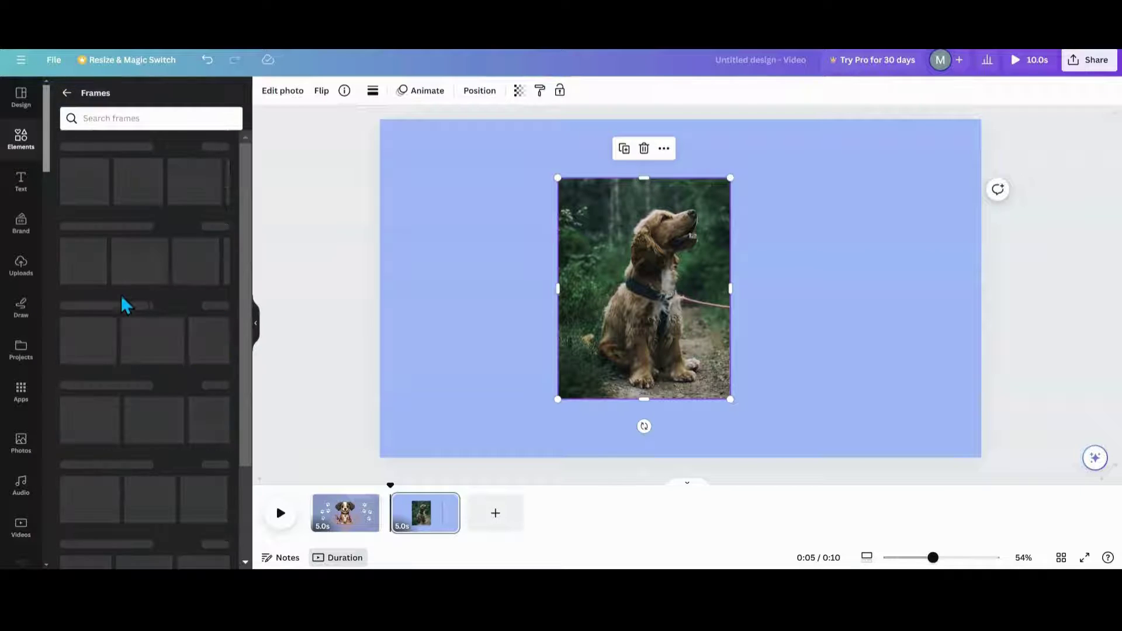
click(214, 154)
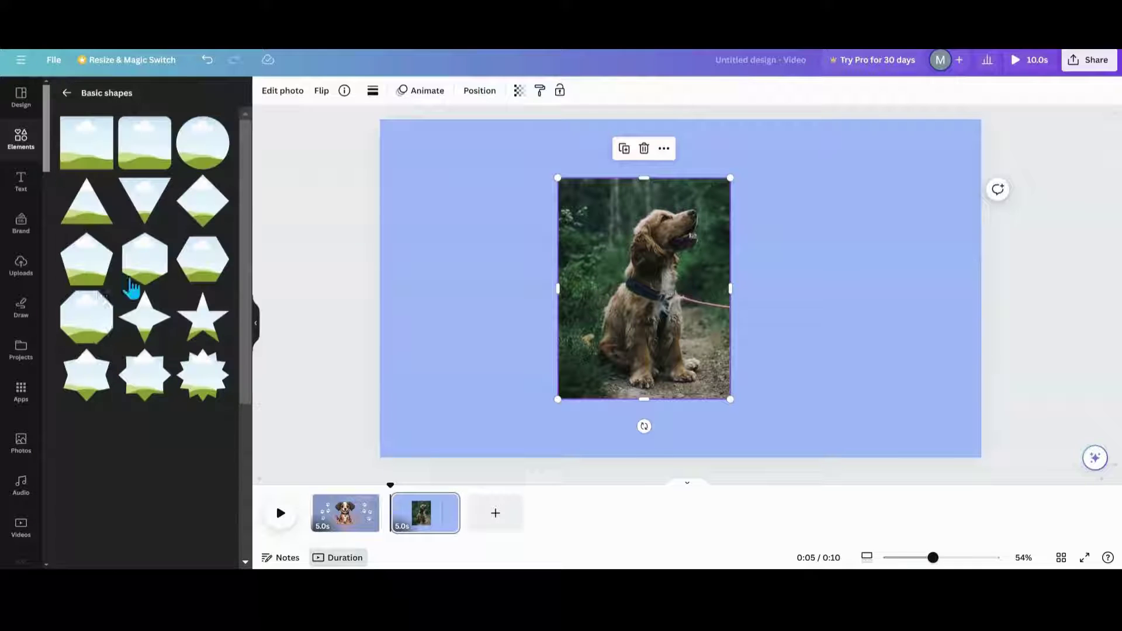
scroll(88, 418, down, 2)
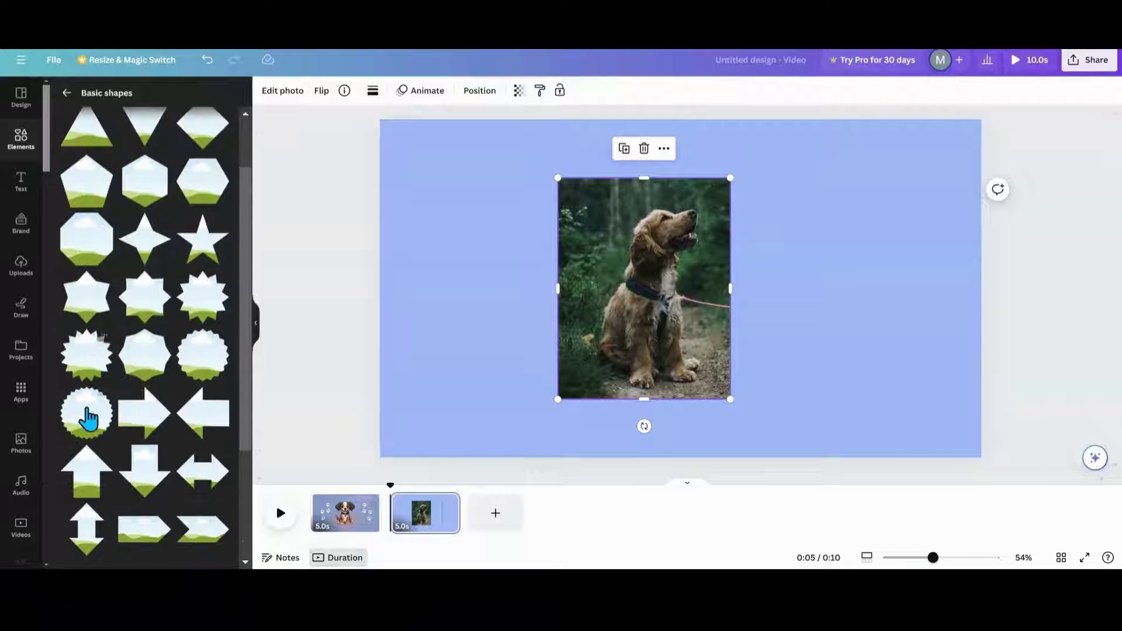
click(187, 313)
drag(676, 283, 827, 289)
Step: Add the heart-shaped frame and move it to the other side of the dog photo, near the page's lower left
scroll(153, 362, down, 1)
scroll(153, 362, up, 3)
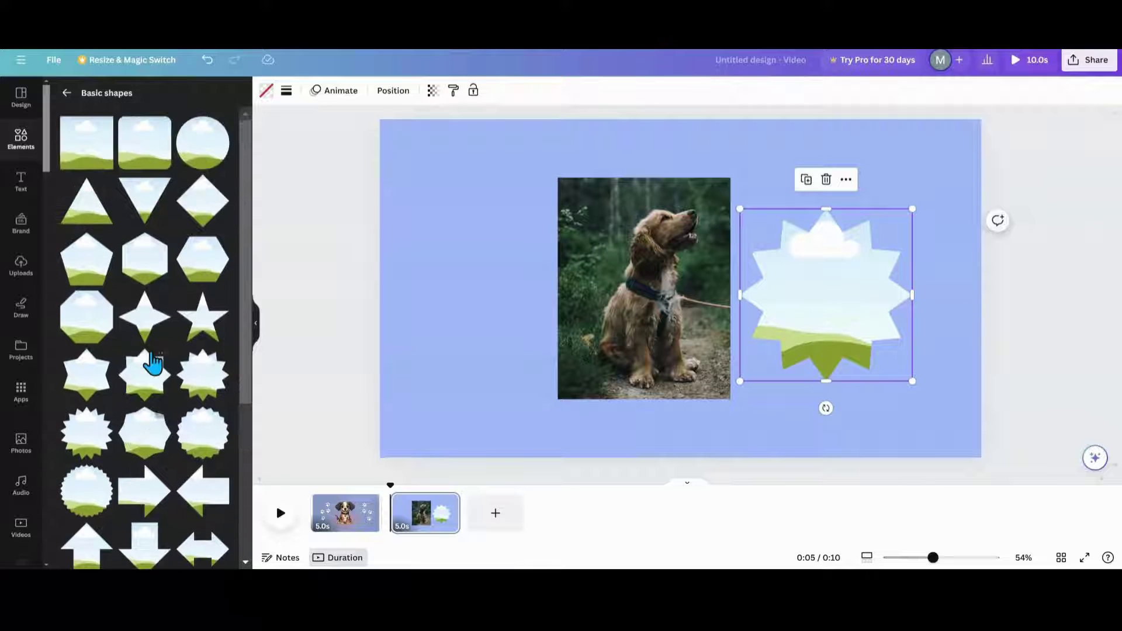
scroll(151, 383, down, 5)
scroll(153, 383, down, 1)
click(191, 338)
drag(594, 271, 484, 344)
scroll(147, 403, up, 7)
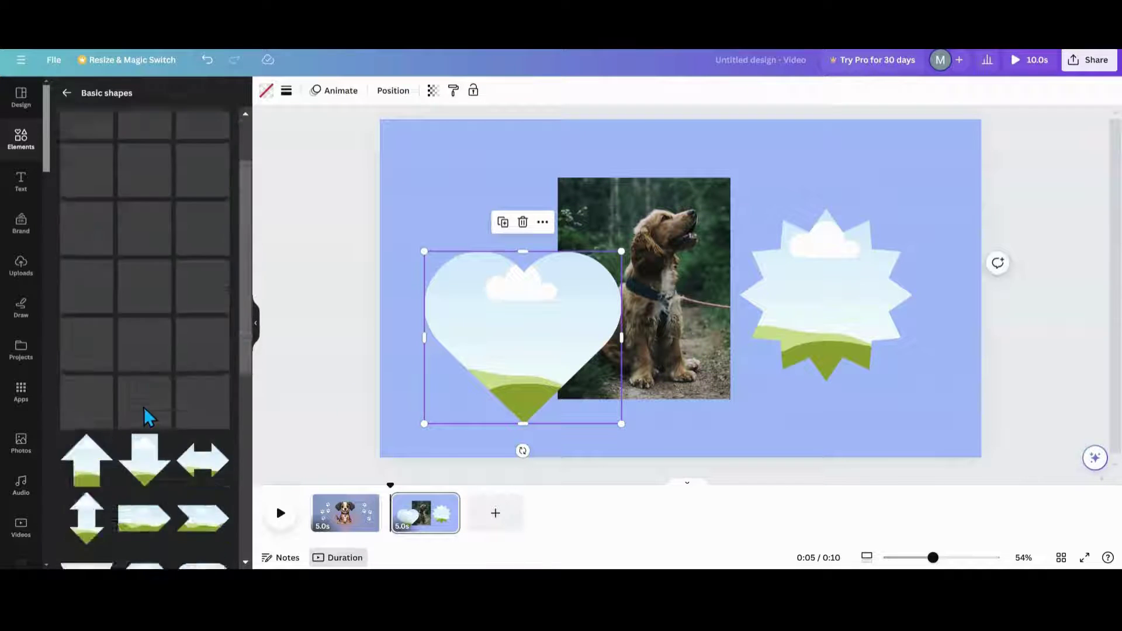
Step: Shrink the heart frame and shift it farther toward the page's lower left corner
click(67, 93)
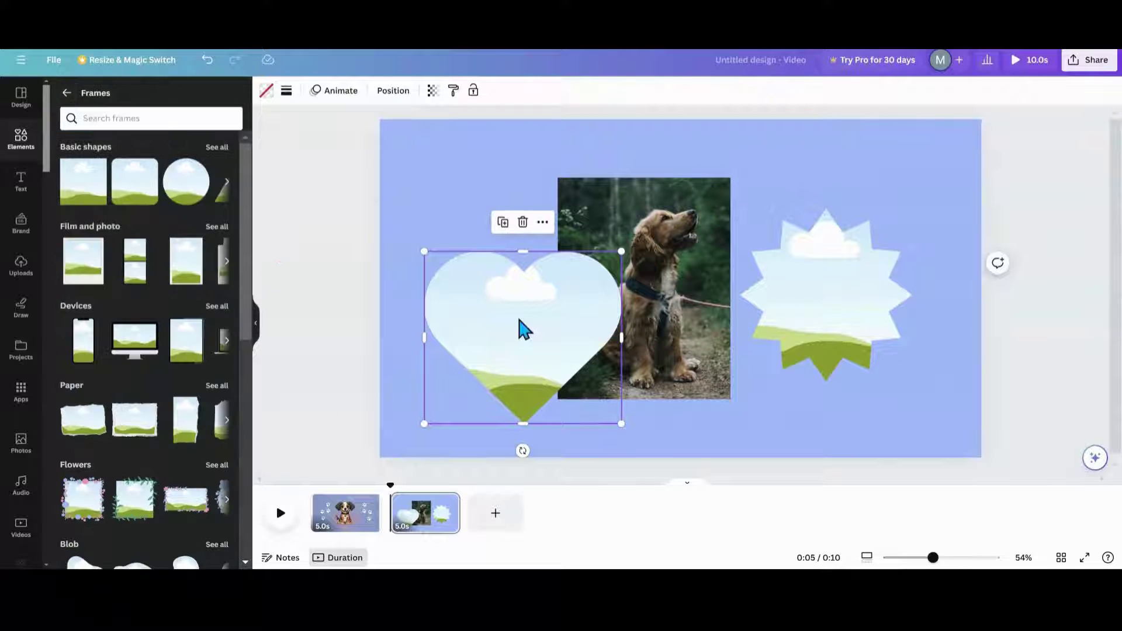
drag(521, 326, 505, 332)
drag(407, 259, 449, 295)
drag(488, 336, 463, 349)
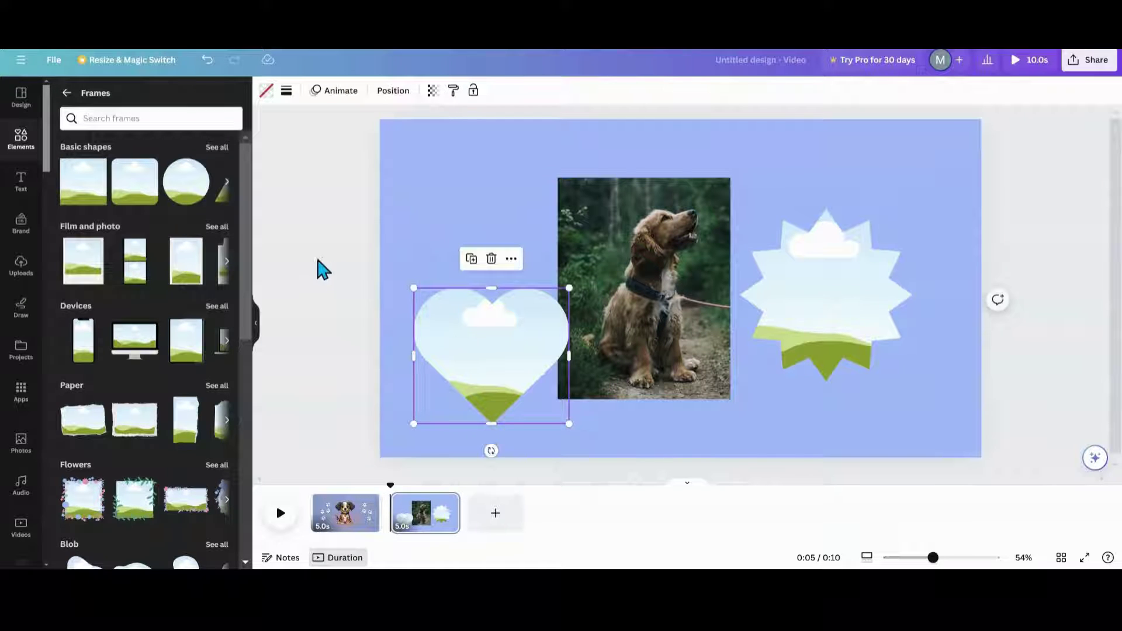
Step: Try to bring the recently used photo of the sitting white dog onto the brown dog photo and shift it upward
click(66, 95)
scroll(132, 296, up, 10)
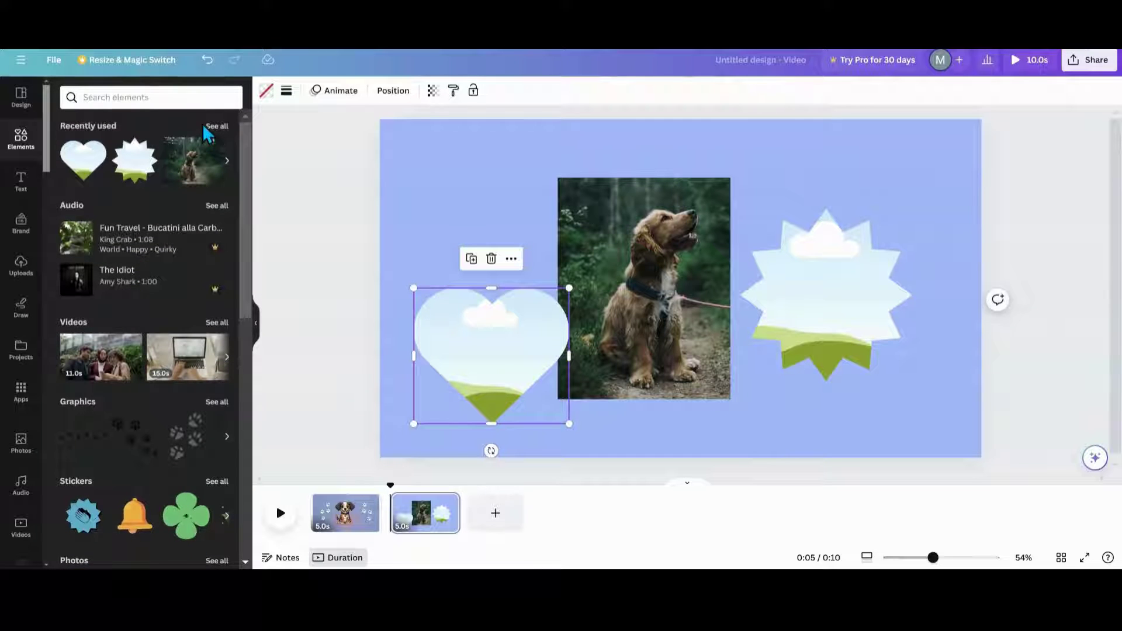
click(214, 127)
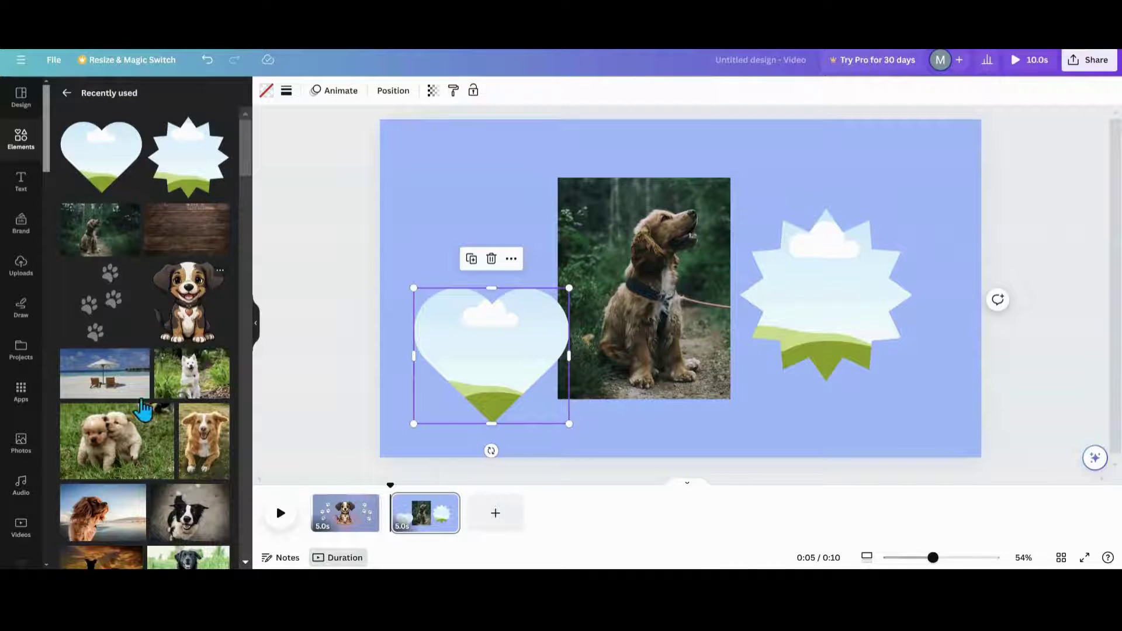
scroll(143, 409, down, 3)
drag(181, 228, 625, 305)
drag(629, 316, 638, 322)
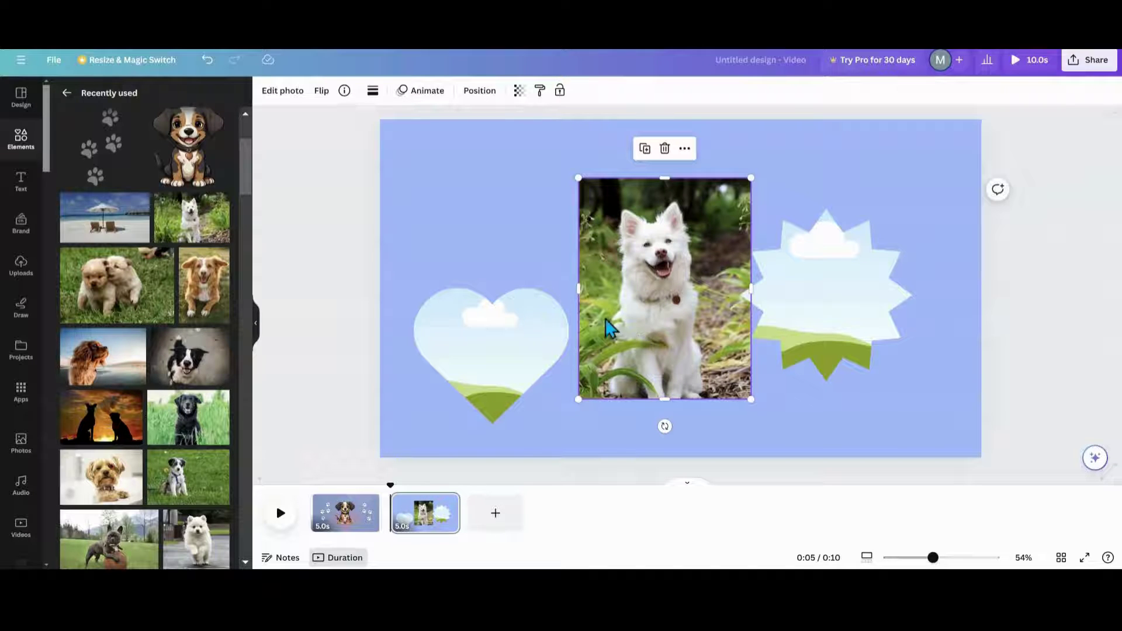
drag(631, 314, 633, 285)
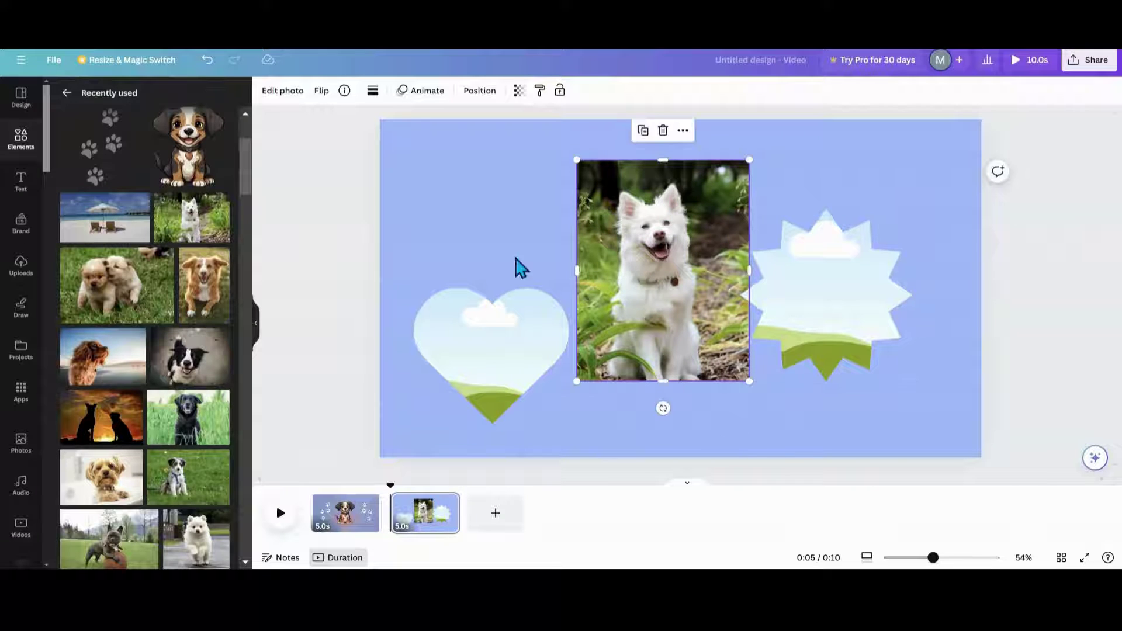
Step: Undo the white dog photo's placement and the moves around it to restore the brown dog photo
click(214, 68)
click(214, 68)
click(214, 69)
click(215, 69)
click(215, 68)
Step: Move the brown dog photo up, and add the sitting white, golden, lying white, black-and-white and beach spaniel dog photos
drag(709, 299, 686, 265)
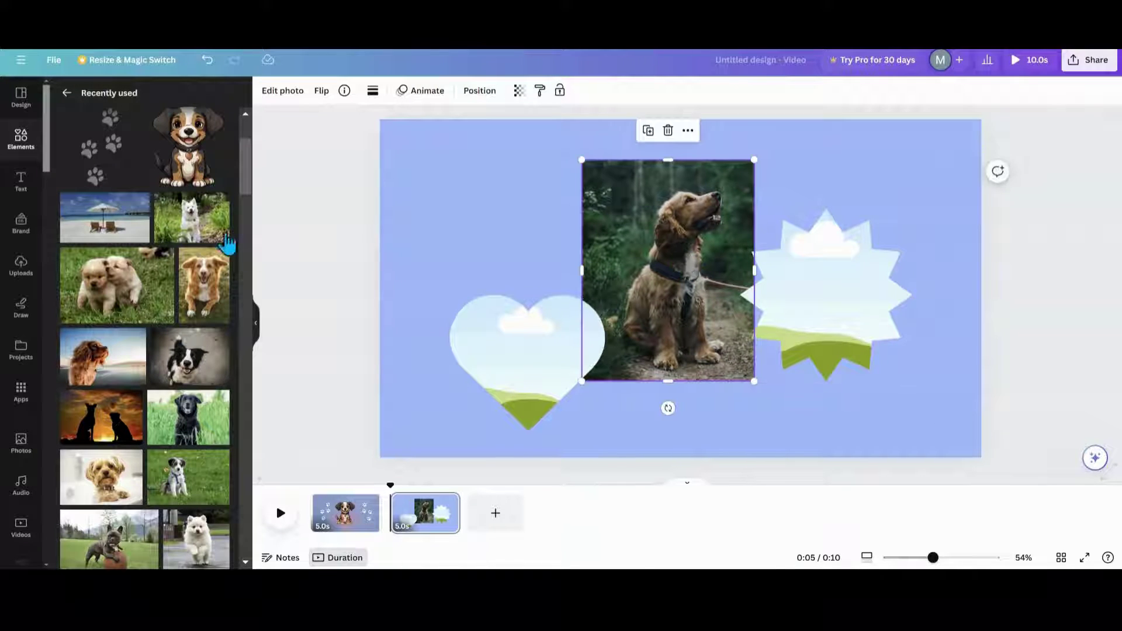
drag(178, 233, 441, 248)
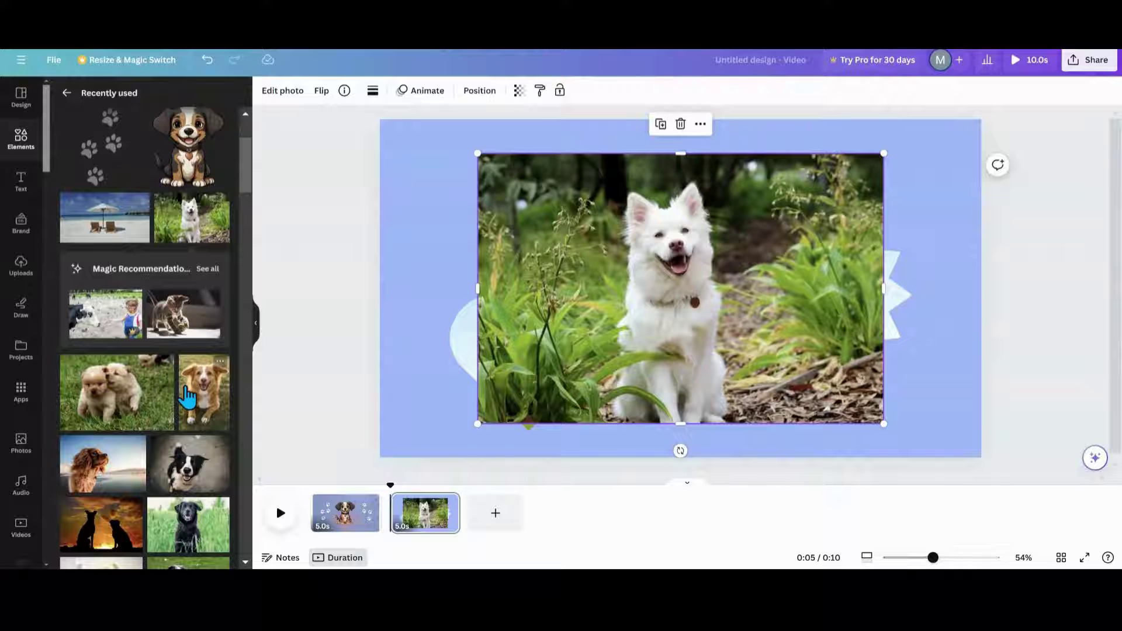
click(192, 403)
click(175, 409)
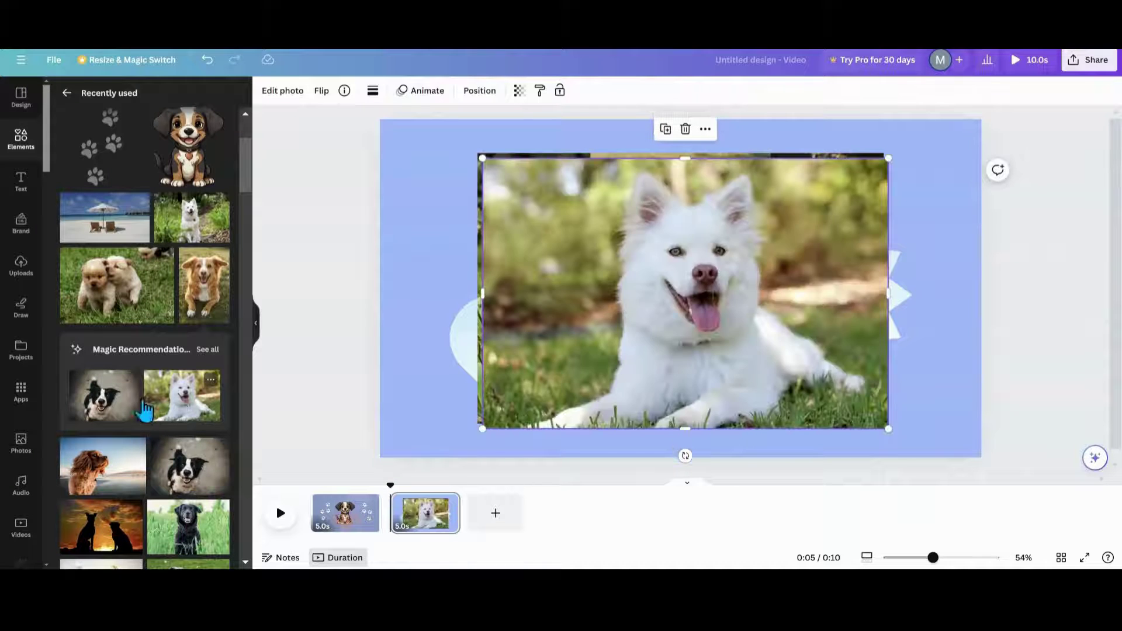
click(117, 413)
scroll(108, 409, down, 3)
click(109, 336)
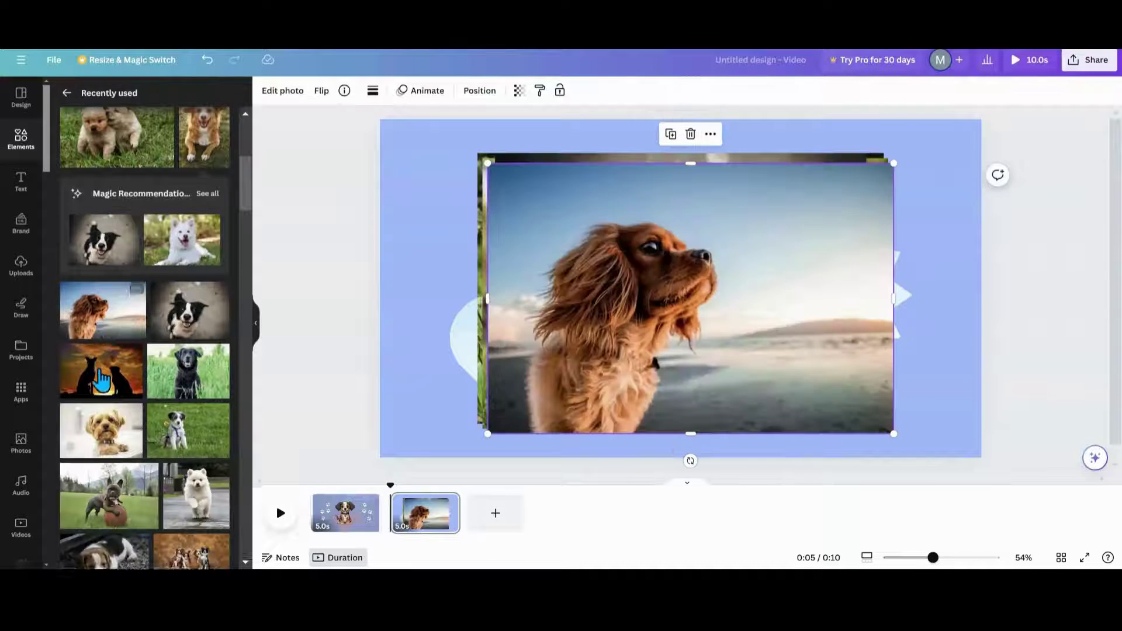
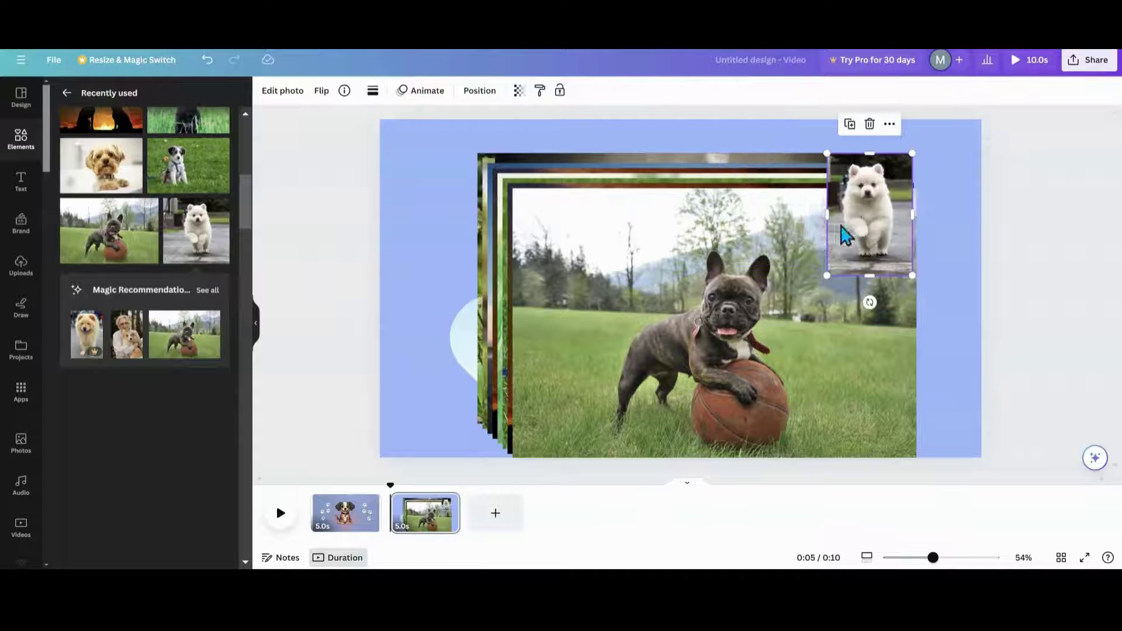
Step: Crop the sides and top of the bulldog with basketball photo and move it to the page's right edge
click(818, 339)
drag(913, 319, 821, 322)
drag(510, 326, 601, 324)
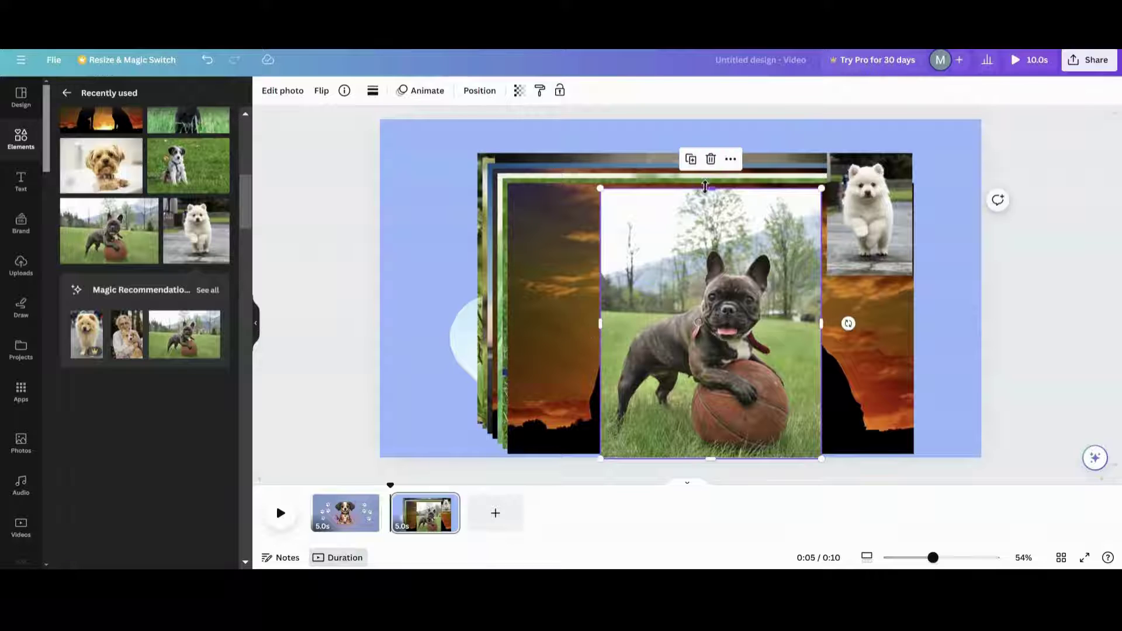
drag(705, 187, 705, 230)
drag(709, 346, 867, 333)
Step: Crop the sides and top of the front sunset silhouette photo and move it partly behind the bulldog photo
drag(680, 320, 497, 257)
drag(729, 258, 705, 258)
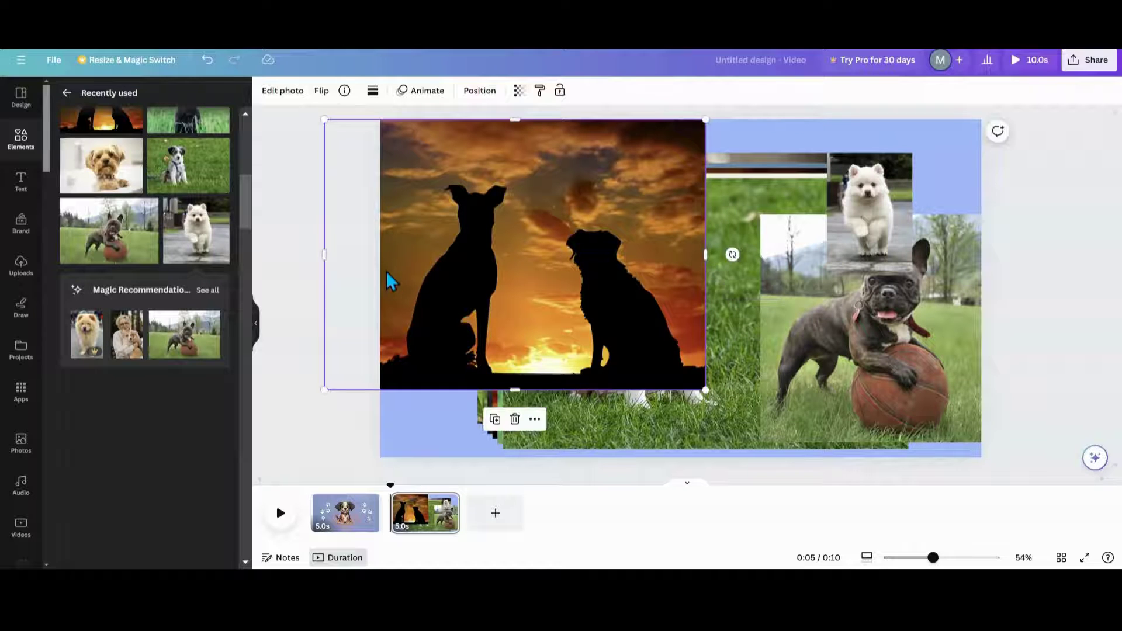
drag(324, 249, 373, 262)
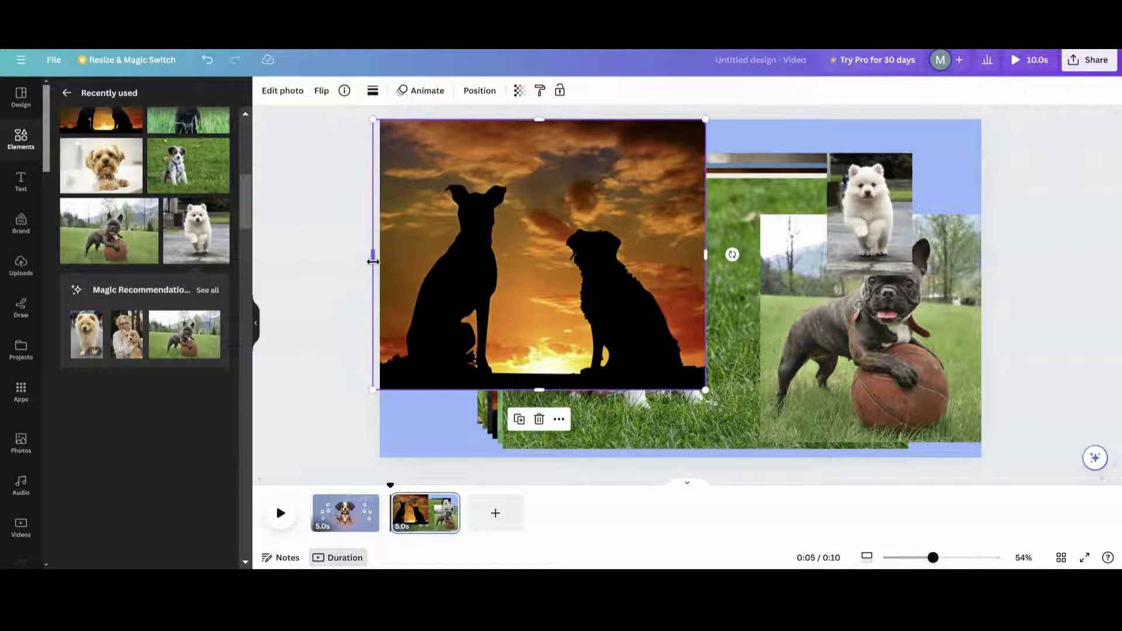
drag(508, 239, 537, 278)
drag(570, 159, 570, 197)
drag(548, 260, 798, 246)
Step: Crop the photo of the puppy in the blue harness to a portrait shape and clear it from the page's left side
drag(560, 291, 562, 222)
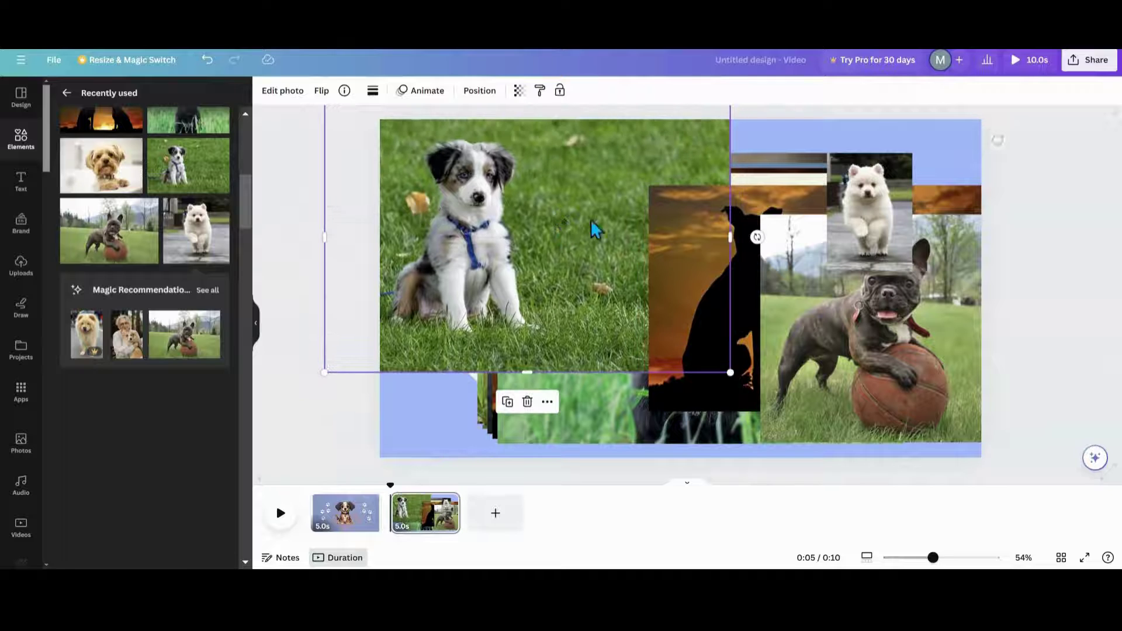
drag(728, 237, 546, 237)
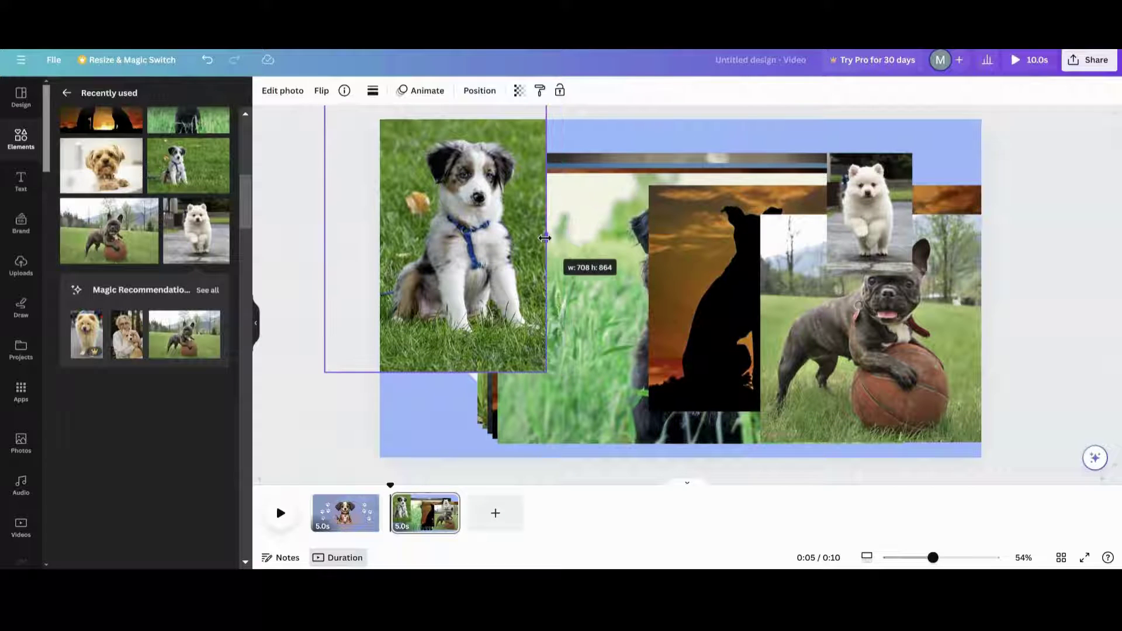
drag(380, 276, 425, 277)
drag(506, 155, 505, 167)
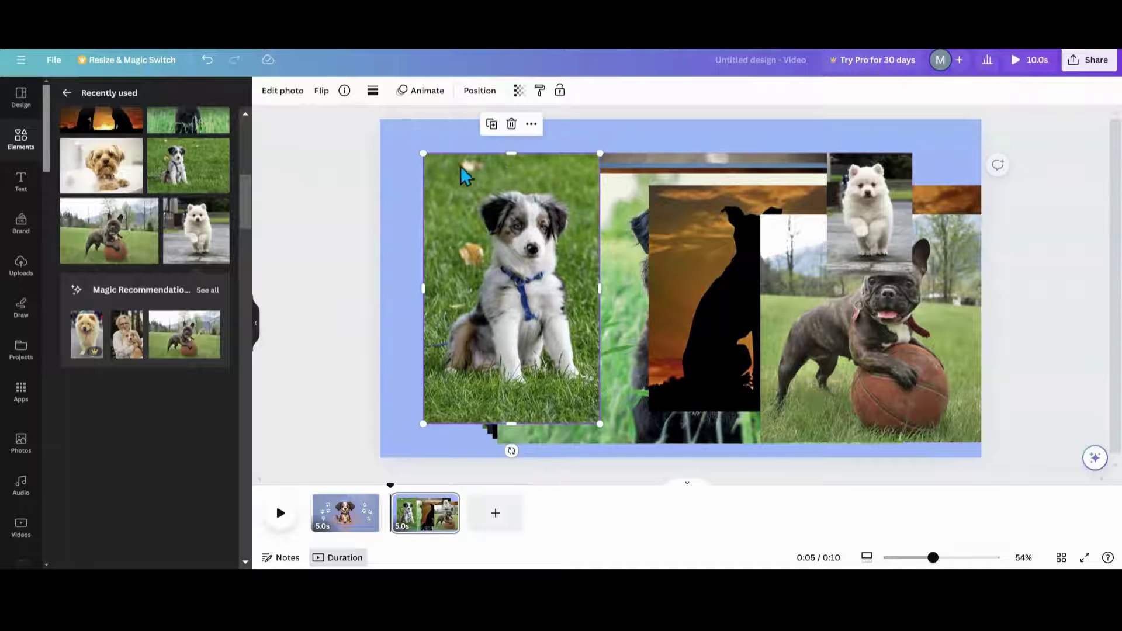
drag(425, 153, 418, 293)
key(Delete)
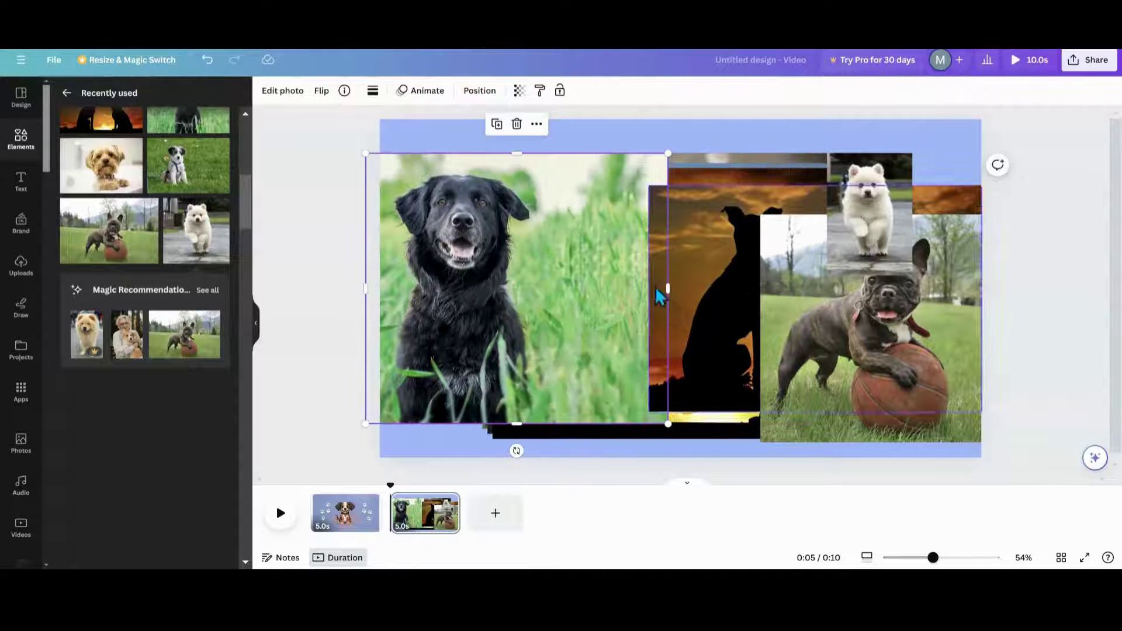
Step: Crop the black dog photo and move it behind the bulldog photo, and delete the remaining duplicate sunset photo
drag(657, 289, 472, 309)
key(Delete)
click(865, 318)
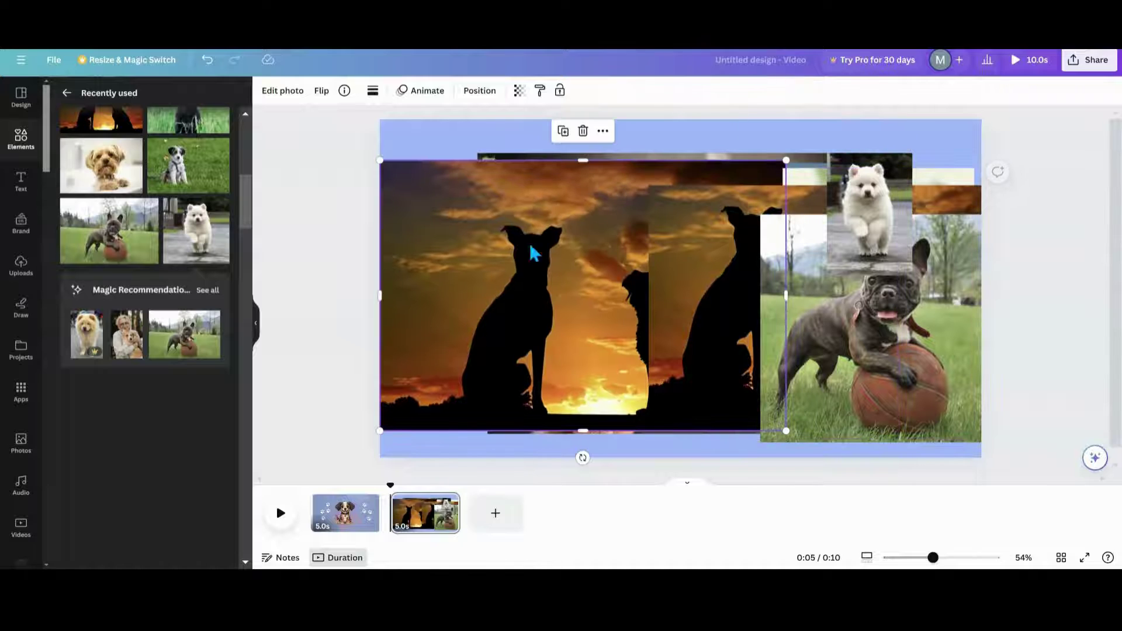
click(583, 131)
Step: Crop the sky side of the beach spaniel photo and clear the photo from the page's left side
drag(566, 266, 396, 244)
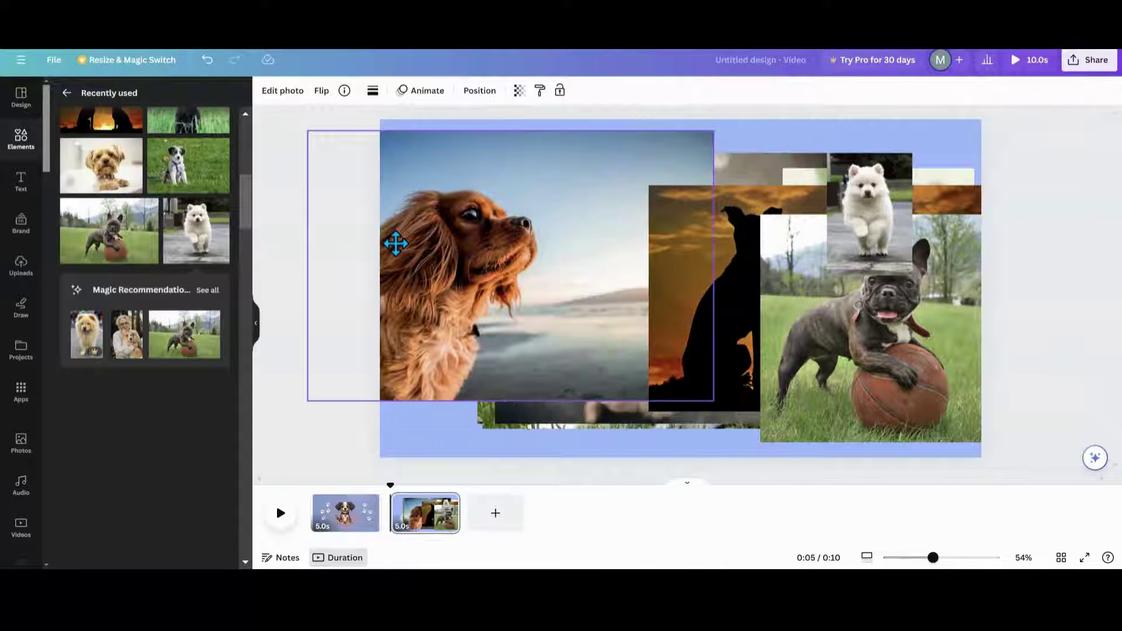
drag(715, 267, 561, 268)
drag(478, 318, 546, 326)
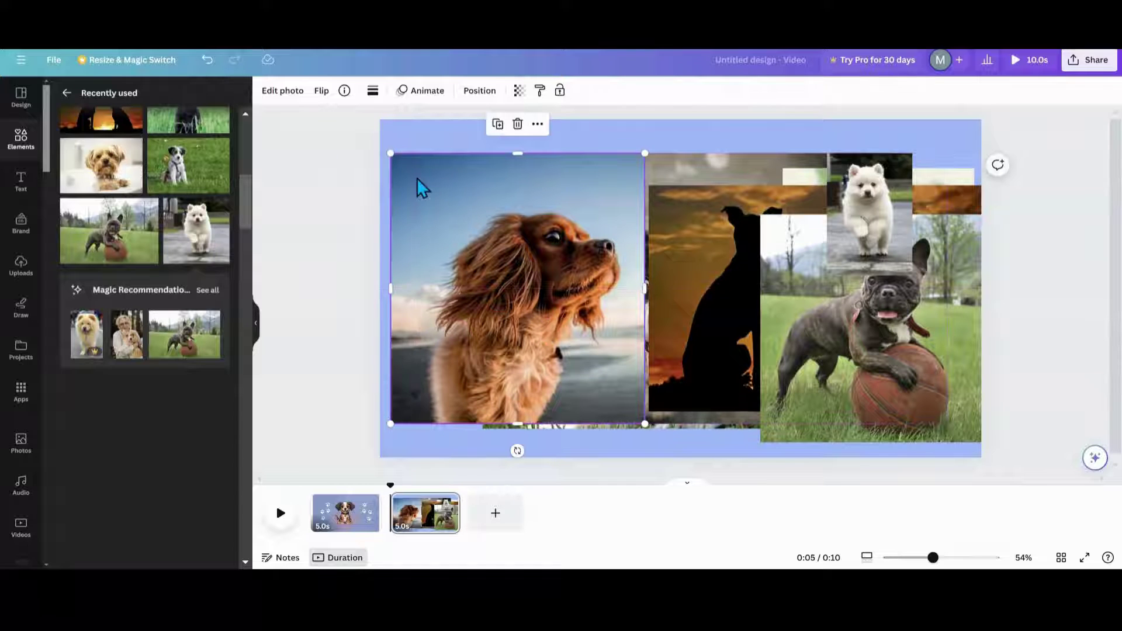
drag(392, 156, 397, 274)
key(Delete)
Step: Crop the black-and-white dog photo to a portrait shape and move it behind the bulldog photo at the right edge
drag(519, 306, 502, 319)
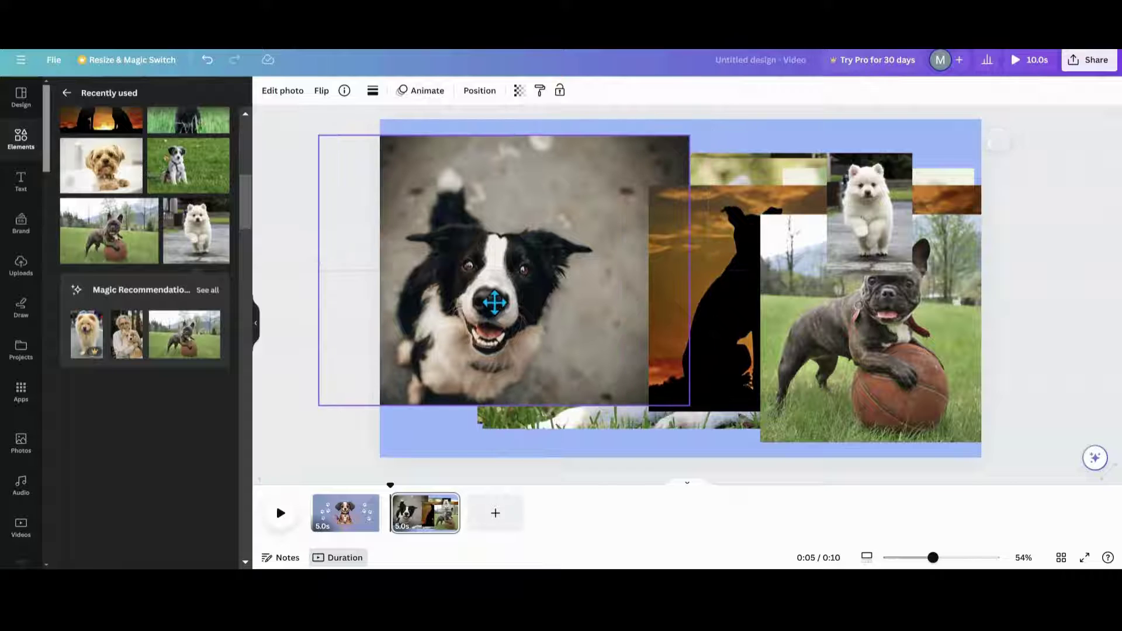
drag(688, 269, 598, 269)
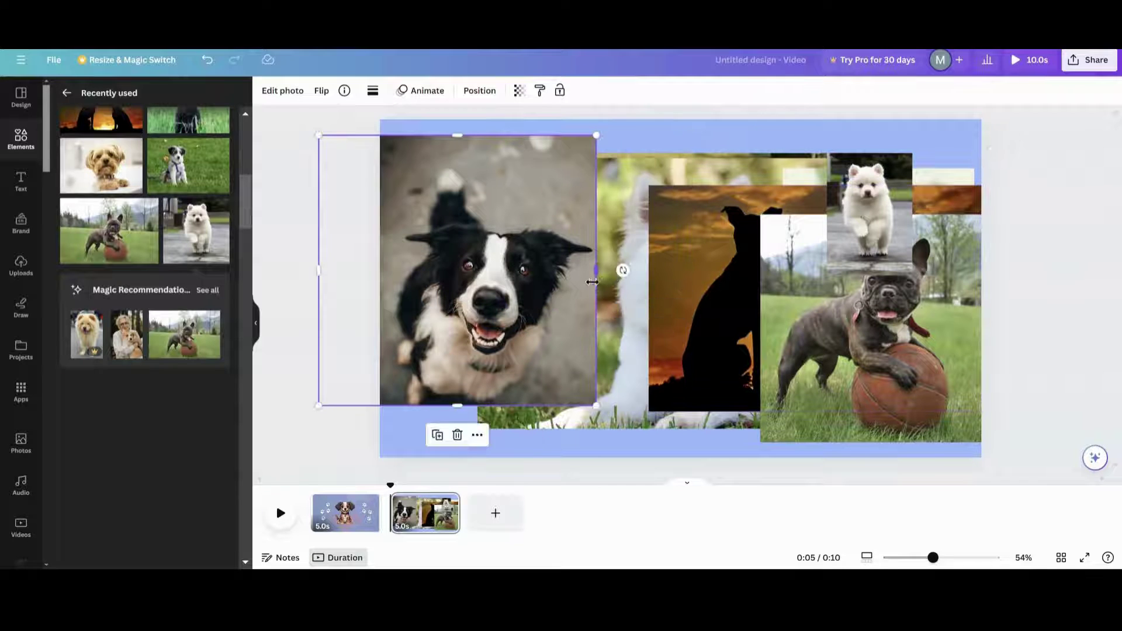
drag(459, 303, 530, 321)
drag(400, 300, 876, 314)
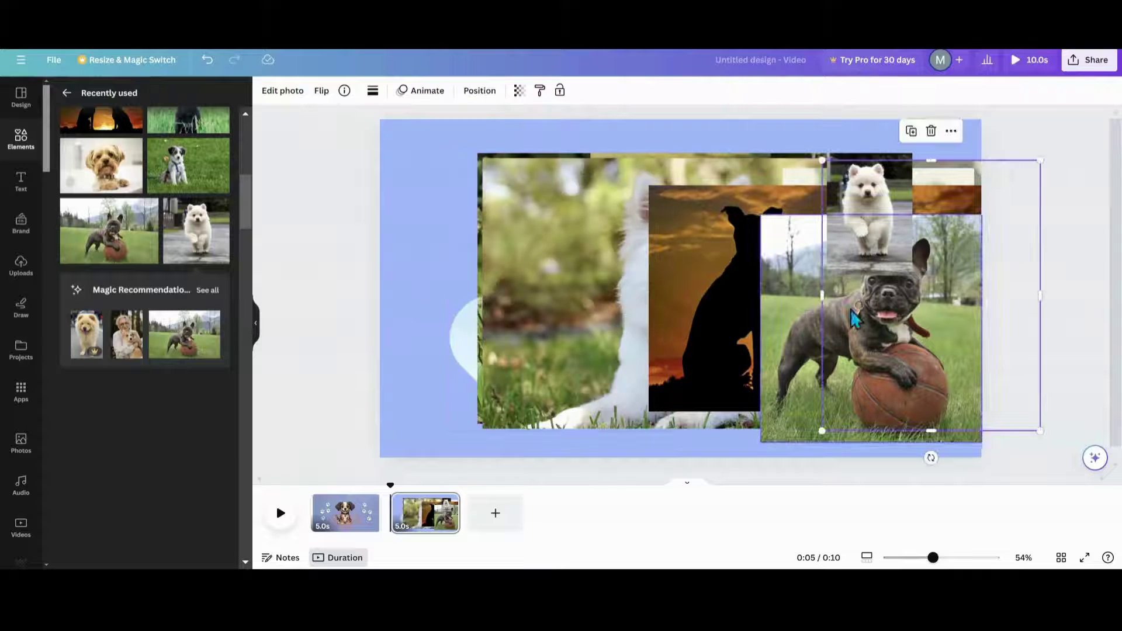
Step: Crop both sides of the lying white dog photo and move it behind the sunset and bulldog photos
drag(561, 299, 425, 332)
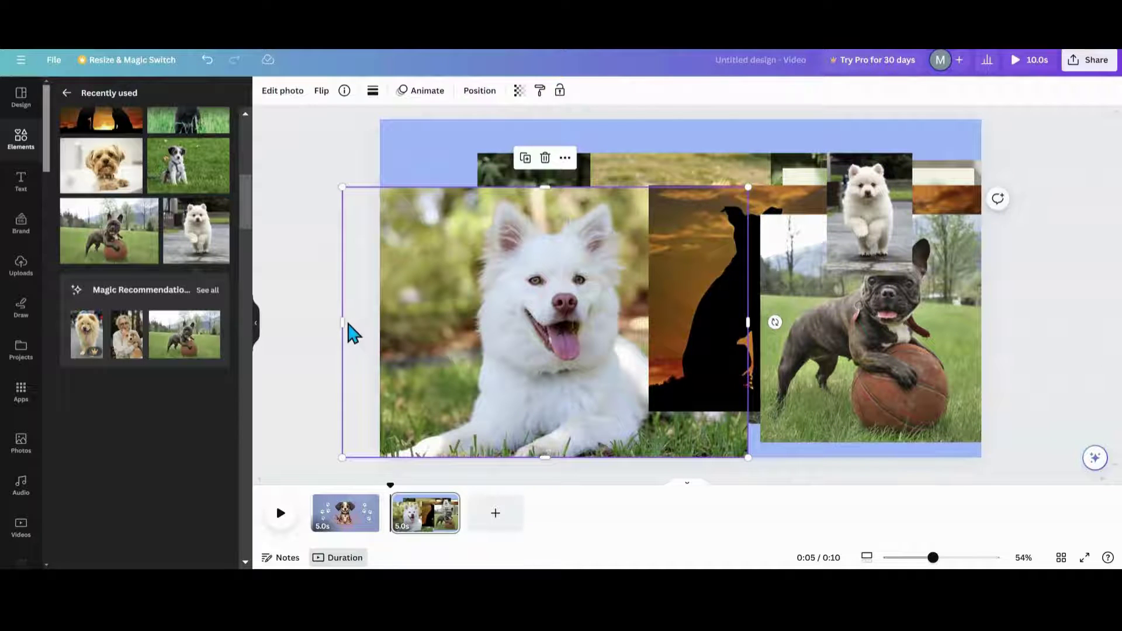
drag(340, 322, 426, 322)
drag(602, 350, 528, 357)
drag(674, 329, 597, 328)
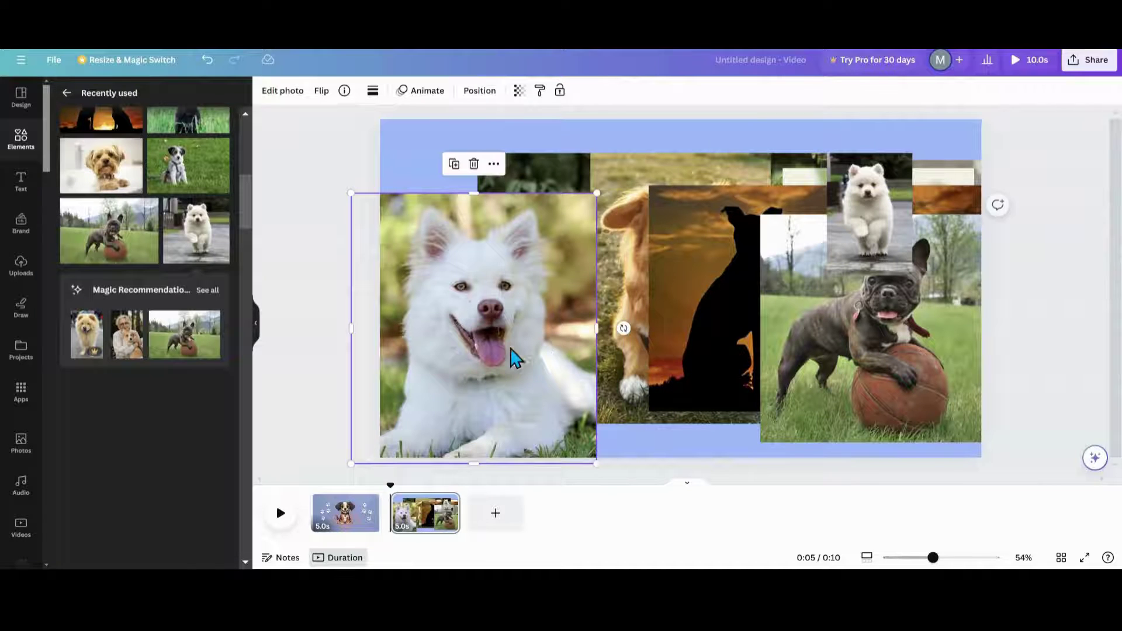
drag(514, 358, 819, 333)
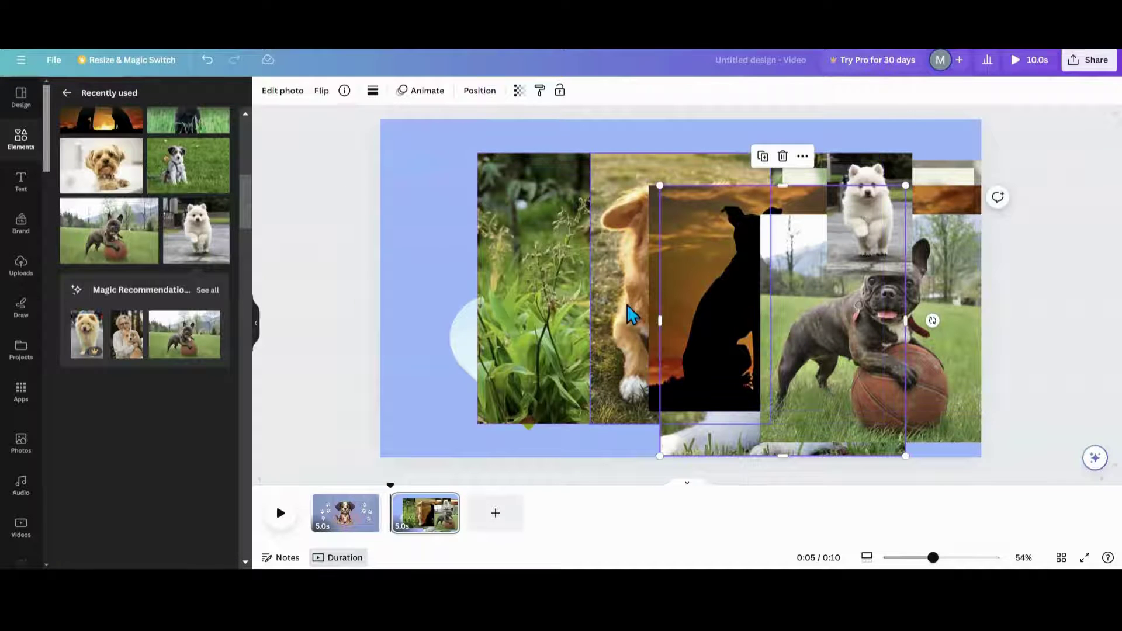
Step: Shrink the golden-and-white dog photo and move it behind the bulldog photo near the page's right edge
drag(627, 304, 481, 311)
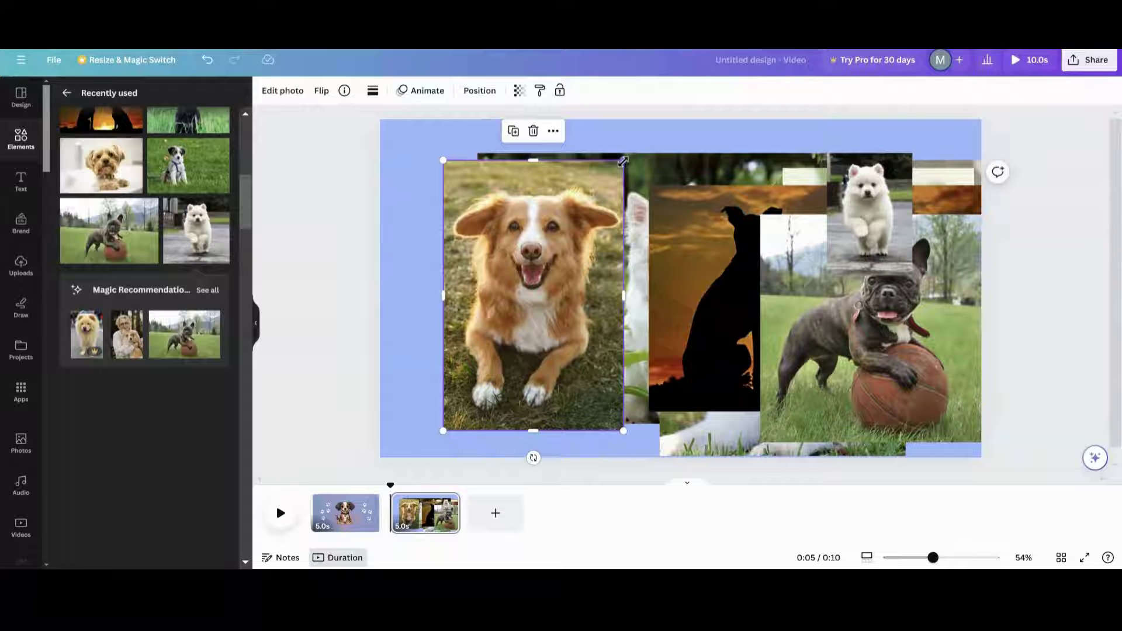
drag(623, 162, 585, 222)
drag(533, 303, 942, 286)
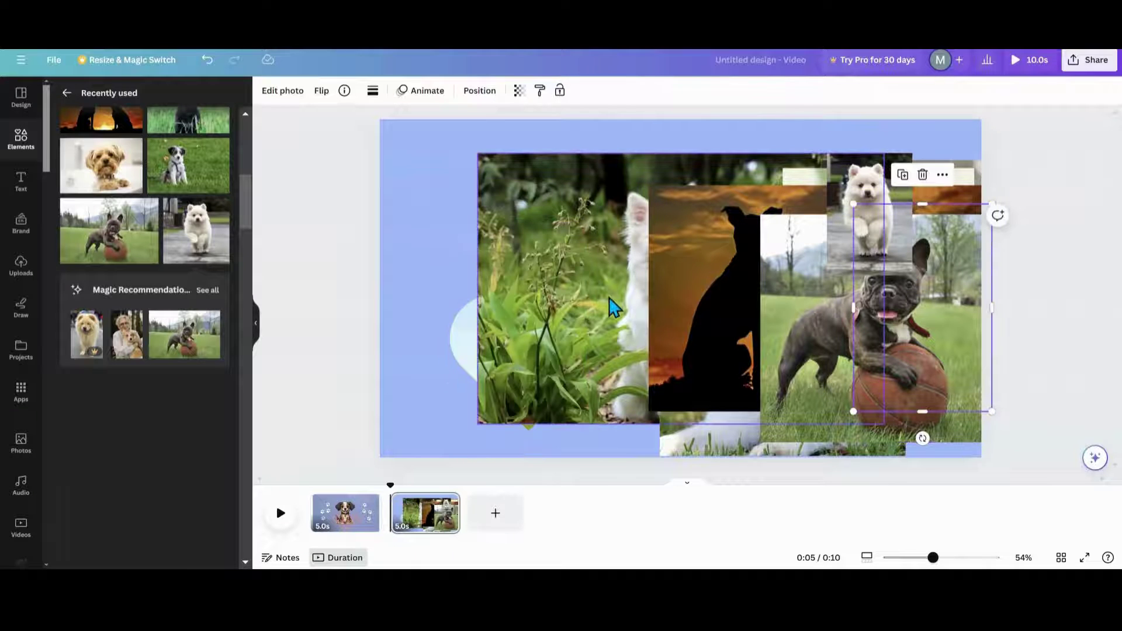
Step: Move the heart-framed white dog to the page's left side, and shift the forest spaniel and sunset photos leftwards
drag(609, 304, 487, 272)
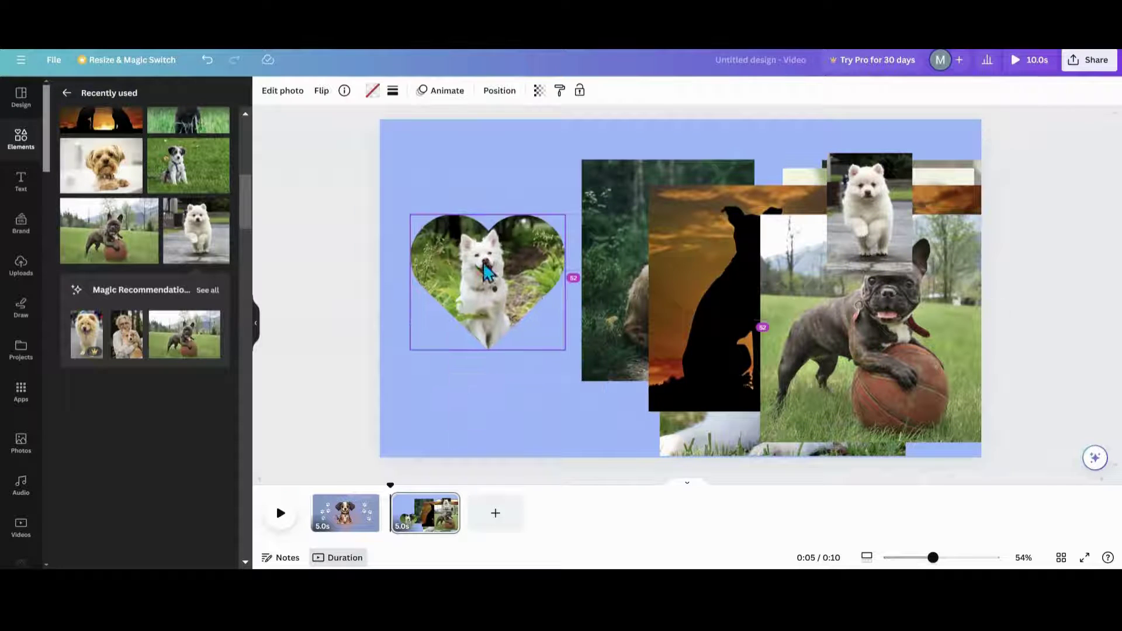
drag(689, 296, 466, 351)
click(623, 197)
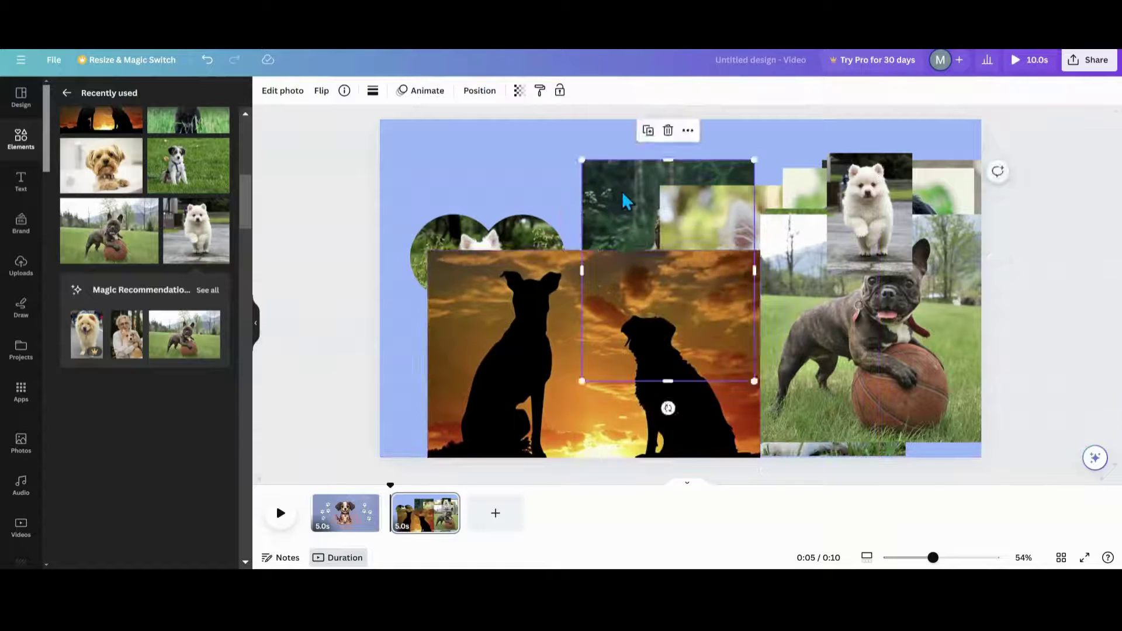
drag(622, 192, 599, 203)
drag(519, 401, 749, 382)
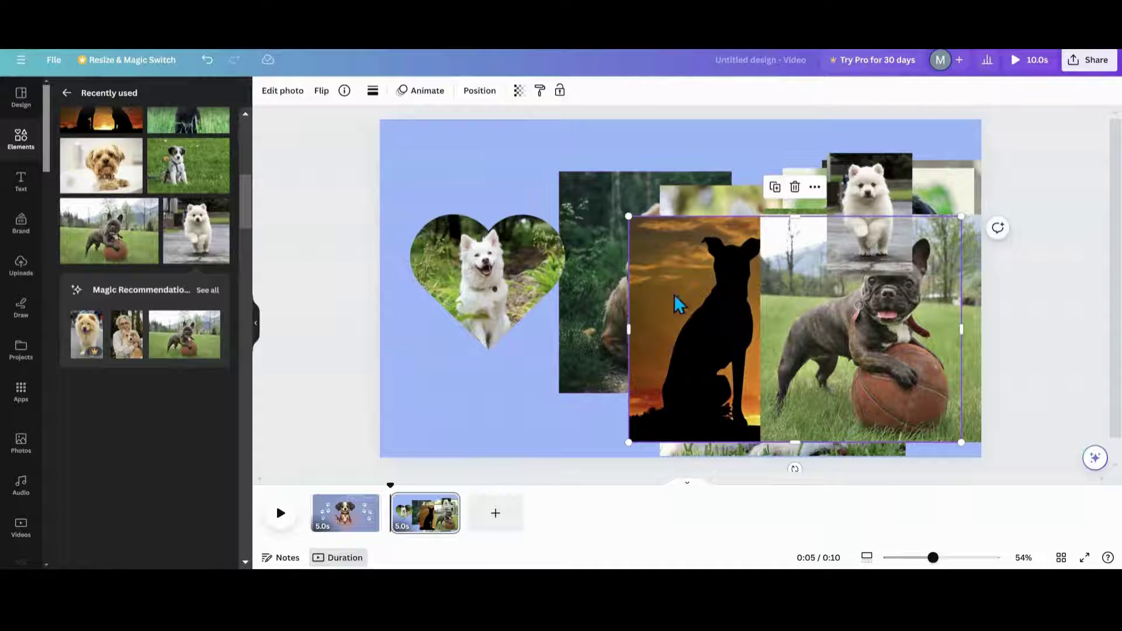
drag(885, 325, 709, 350)
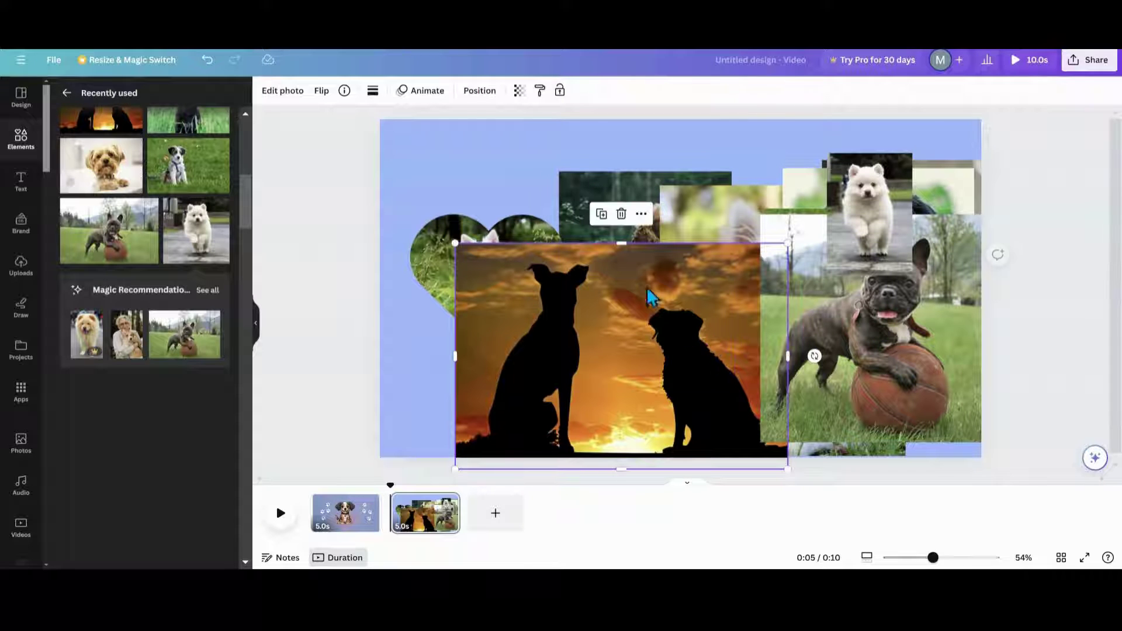
Step: Give the sunset photo a solid light blue border with weight 17 and corner rounding 55
click(373, 91)
drag(374, 167, 407, 170)
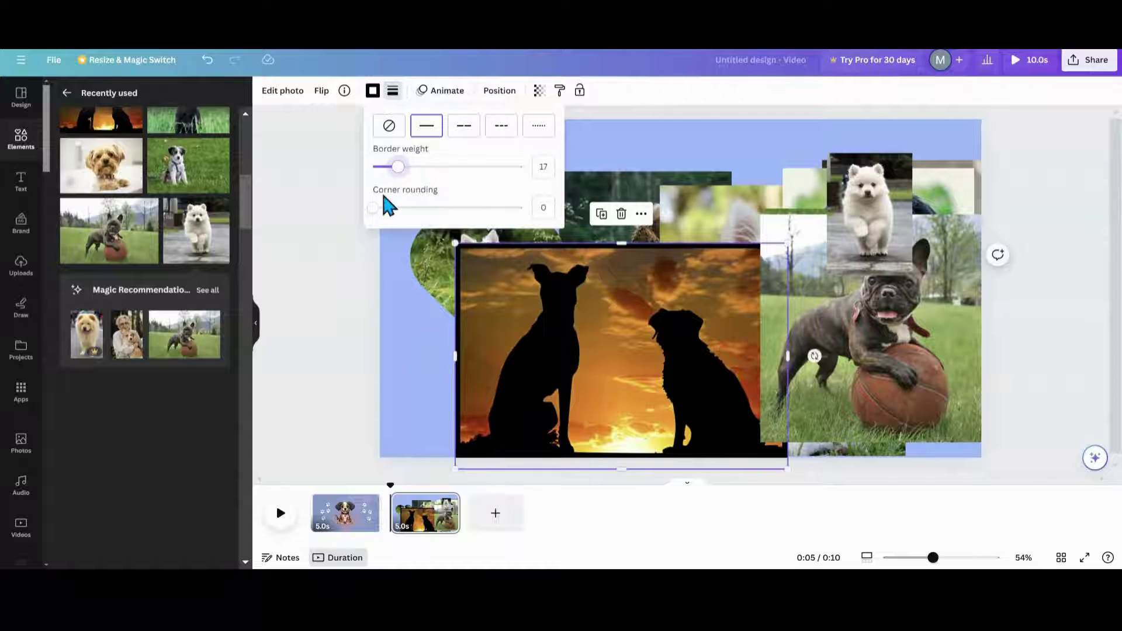
drag(374, 208, 381, 209)
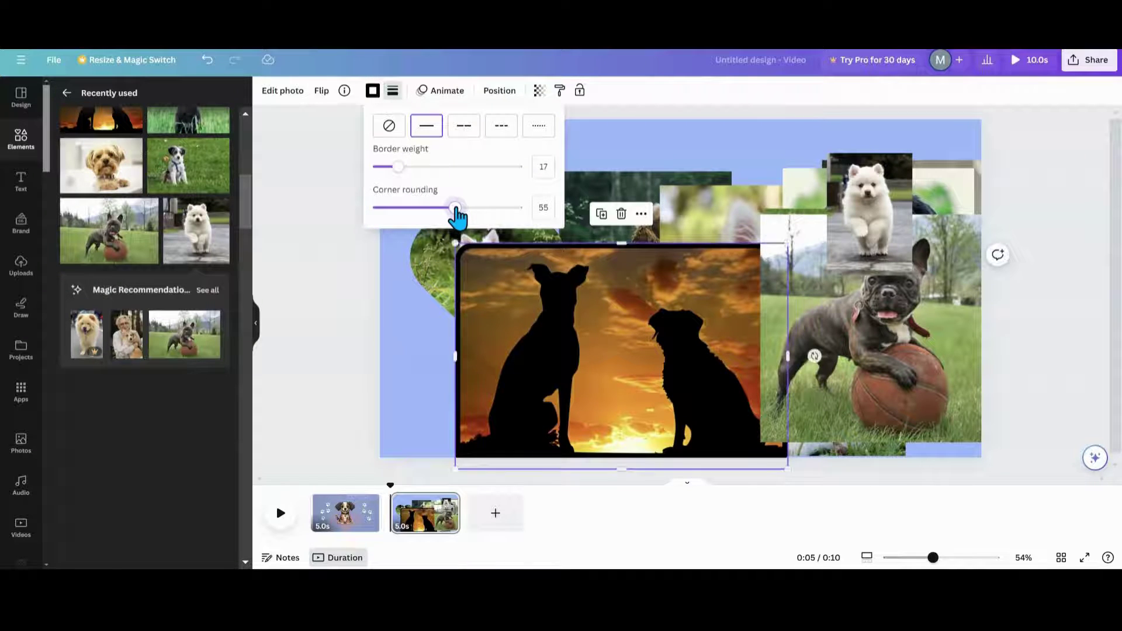
click(510, 325)
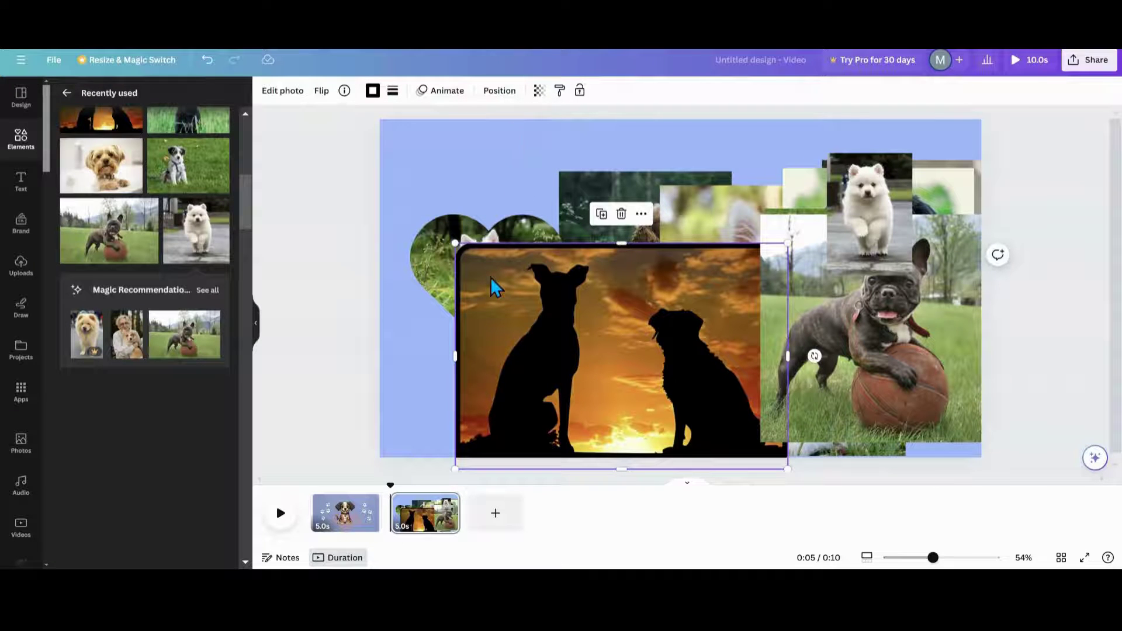
click(372, 92)
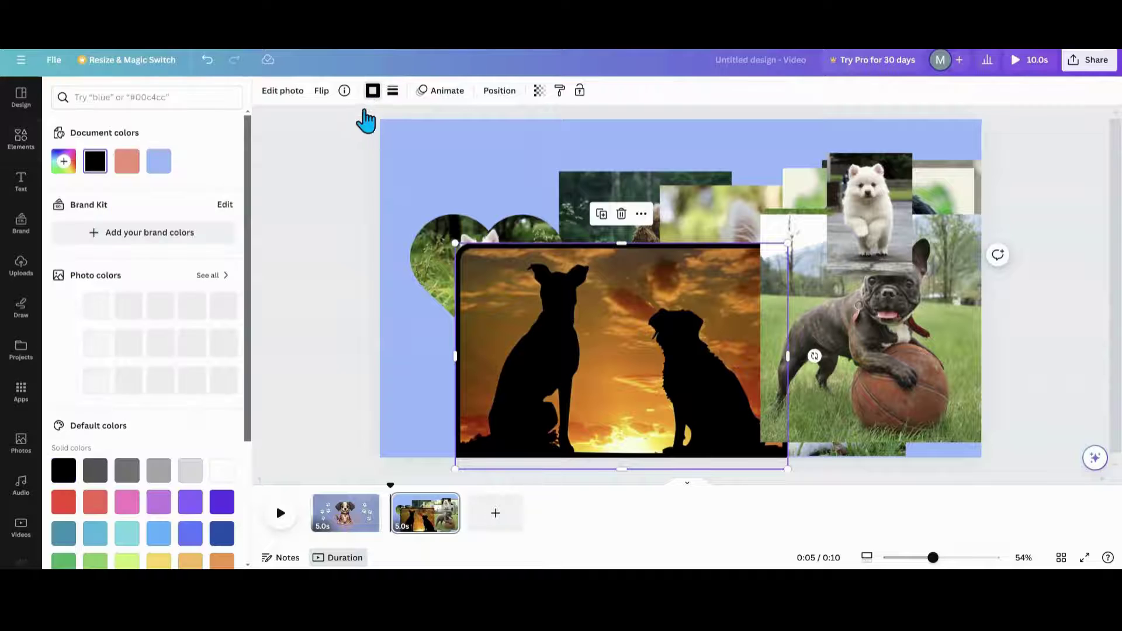
click(159, 162)
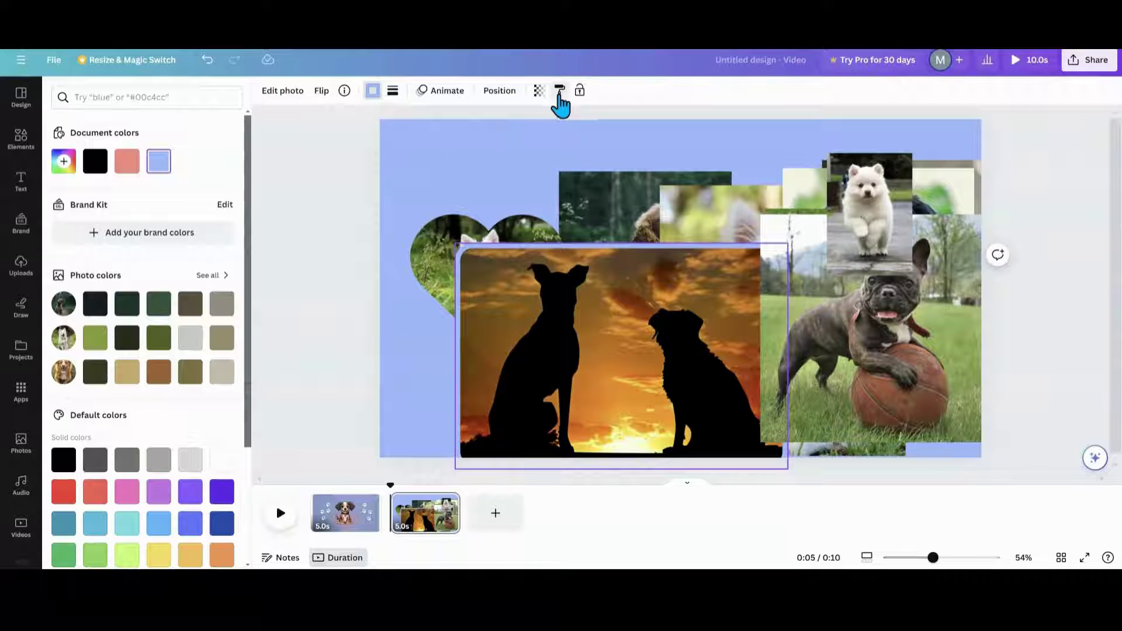
Step: Copy the sunset photo's border style to all the other photos and shift the whole collage slightly up and left
drag(397, 158, 1081, 469)
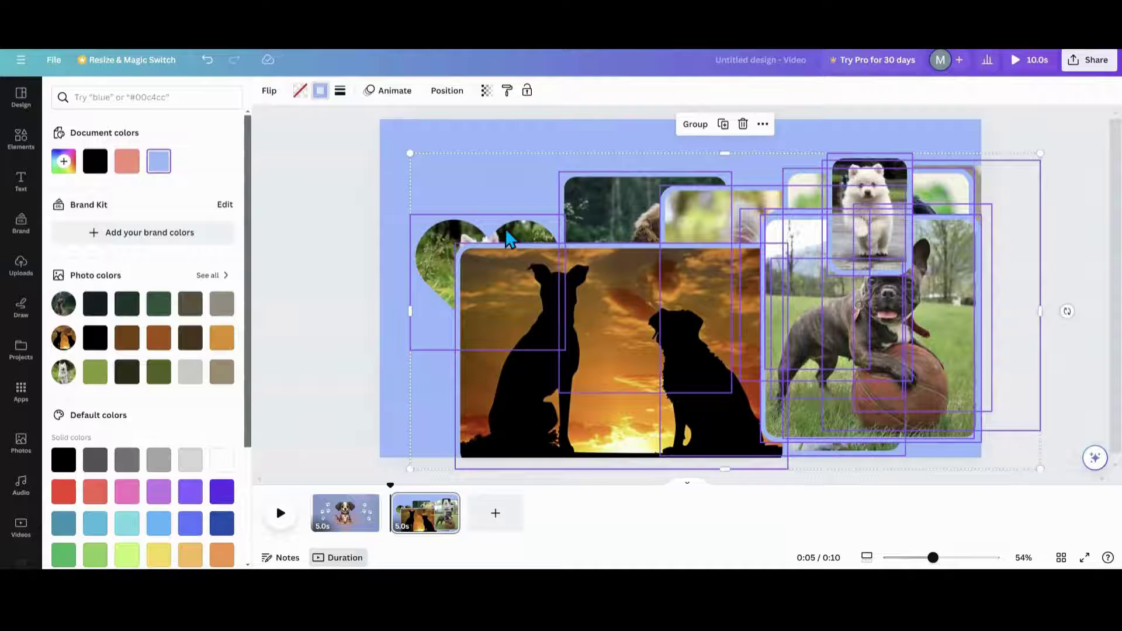
drag(505, 227, 495, 205)
key(Escape)
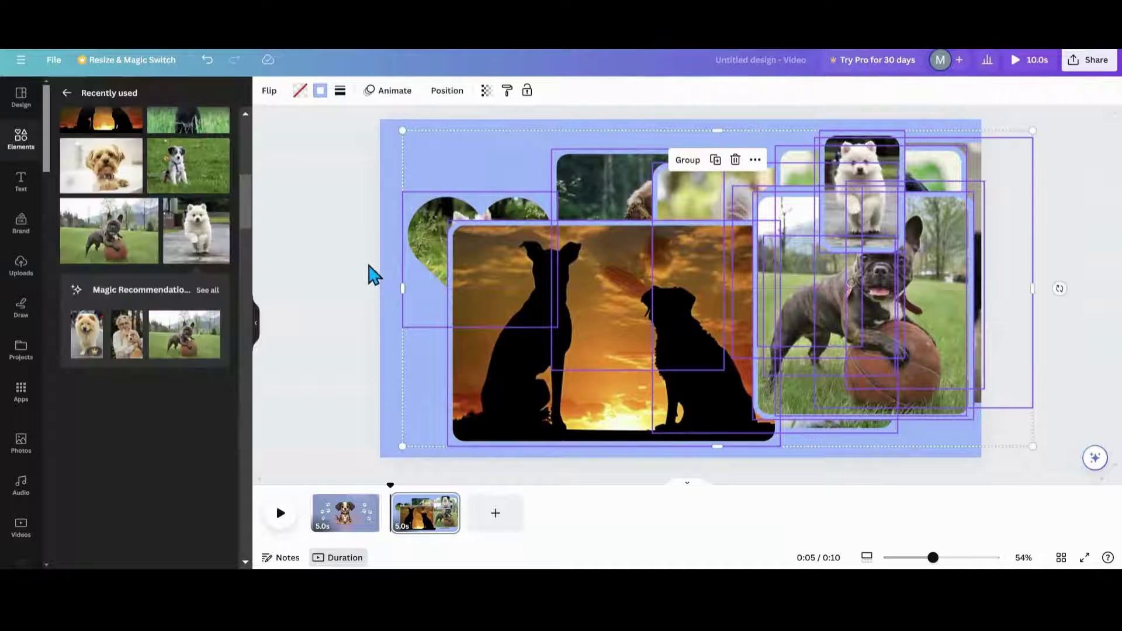
click(401, 339)
Step: Shrink the heart-framed photo into the page's upper-left corner, and shrink the sunset photo to sit directly below it
click(447, 227)
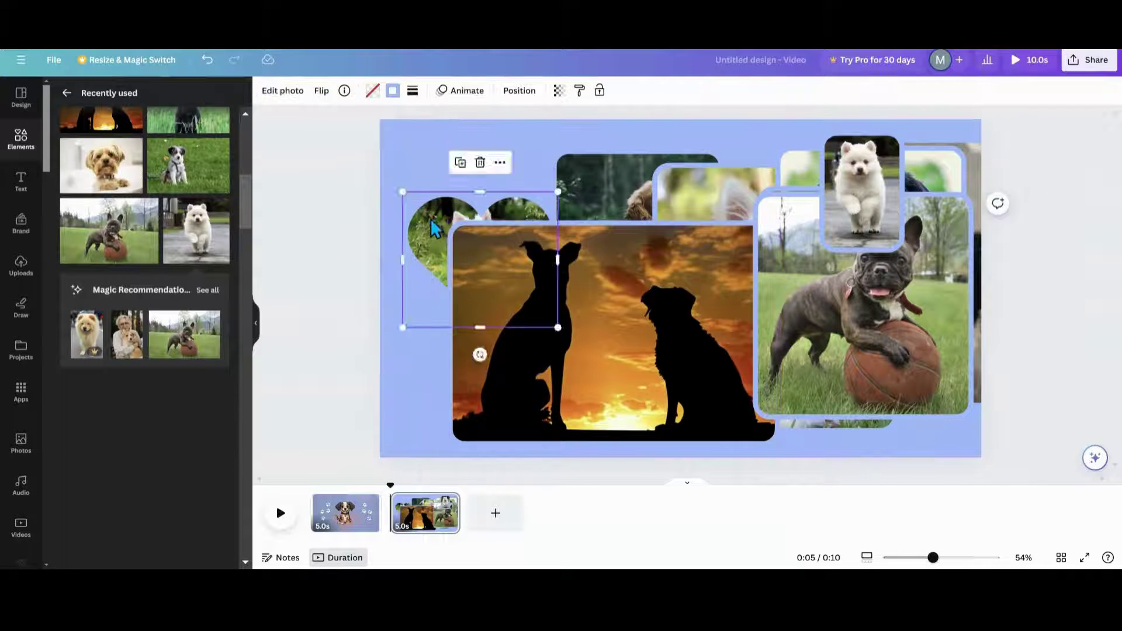
drag(430, 219, 426, 170)
drag(546, 135, 521, 164)
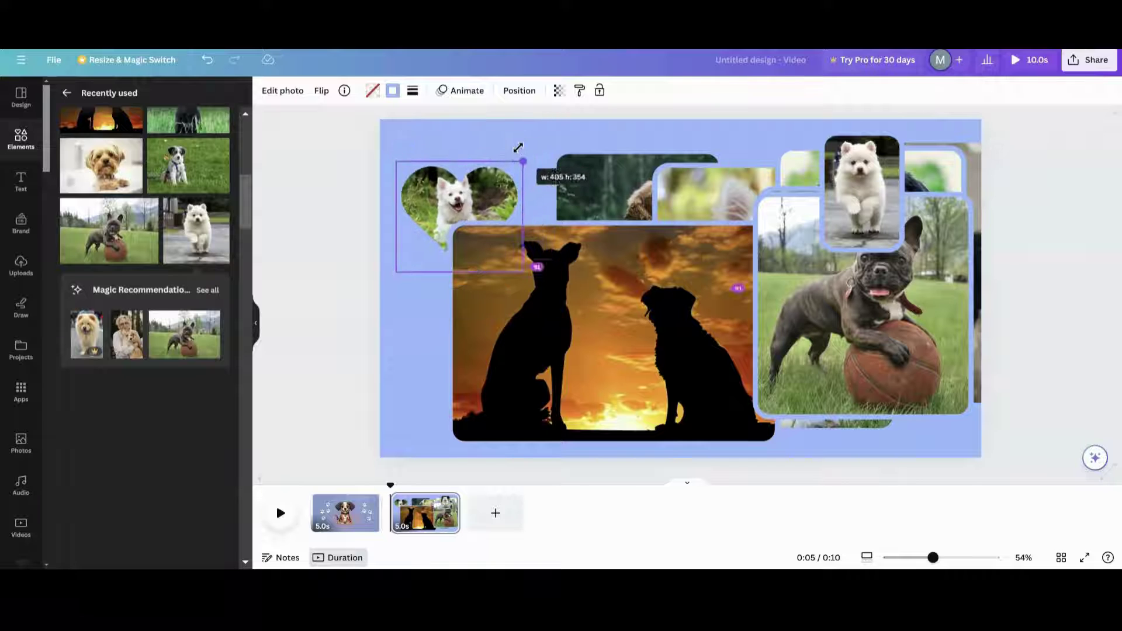
drag(458, 205, 448, 181)
click(510, 290)
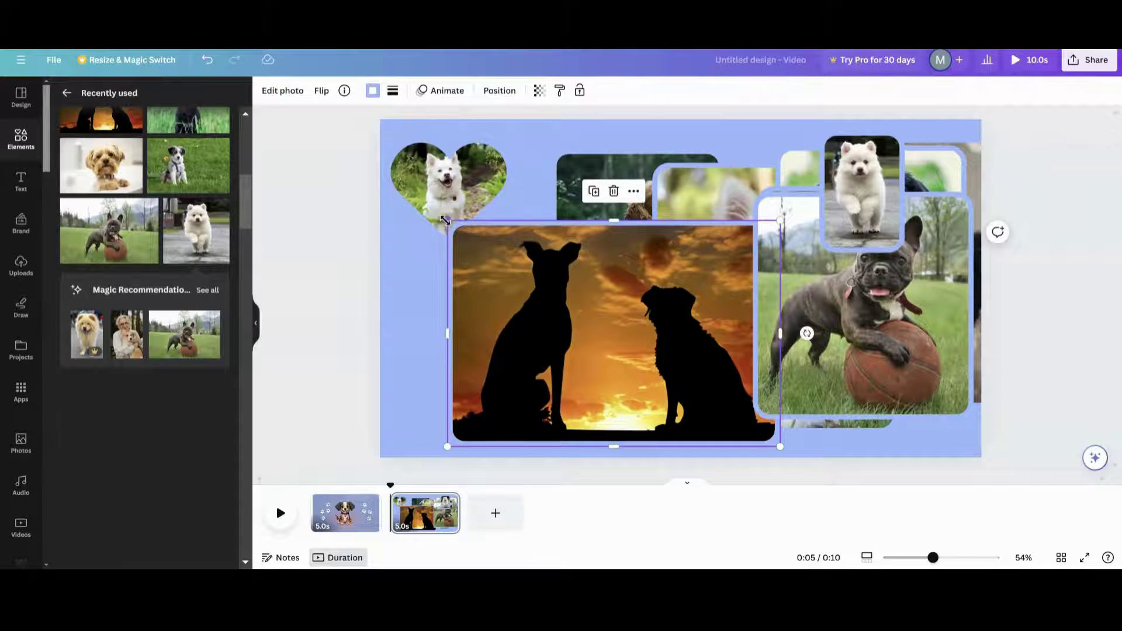
drag(446, 220, 453, 266)
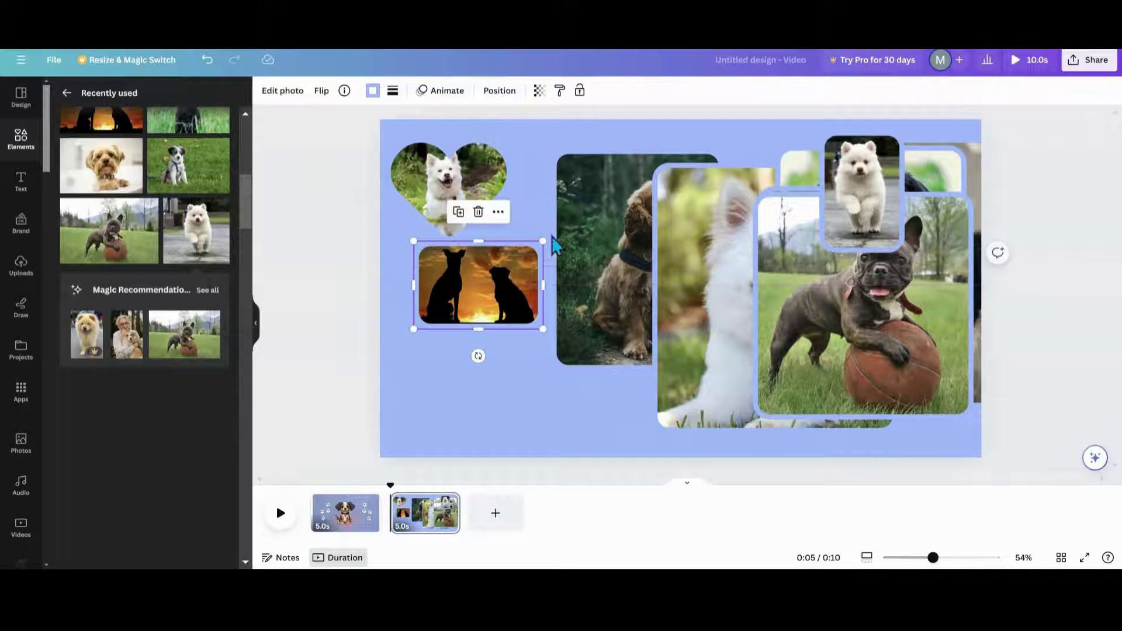
Step: Shrink the forest spaniel photo and place it beside the heart, and place a smaller lying white dog photo below and right of it
drag(574, 233, 564, 182)
drag(706, 109, 658, 171)
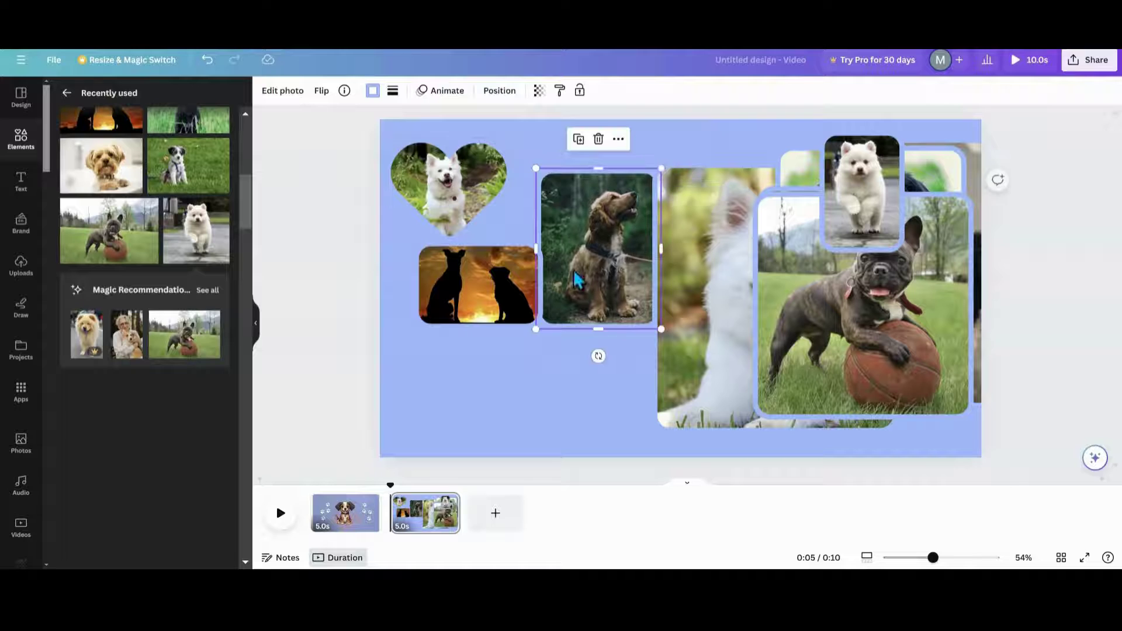
drag(574, 268, 577, 230)
drag(689, 267, 561, 292)
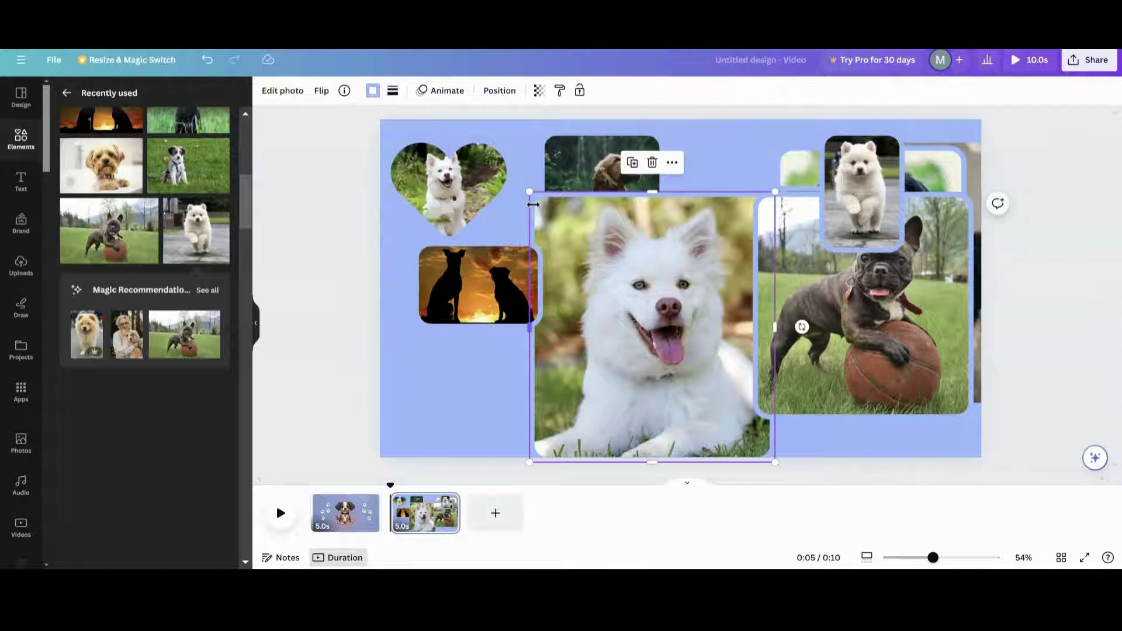
drag(531, 196, 641, 333)
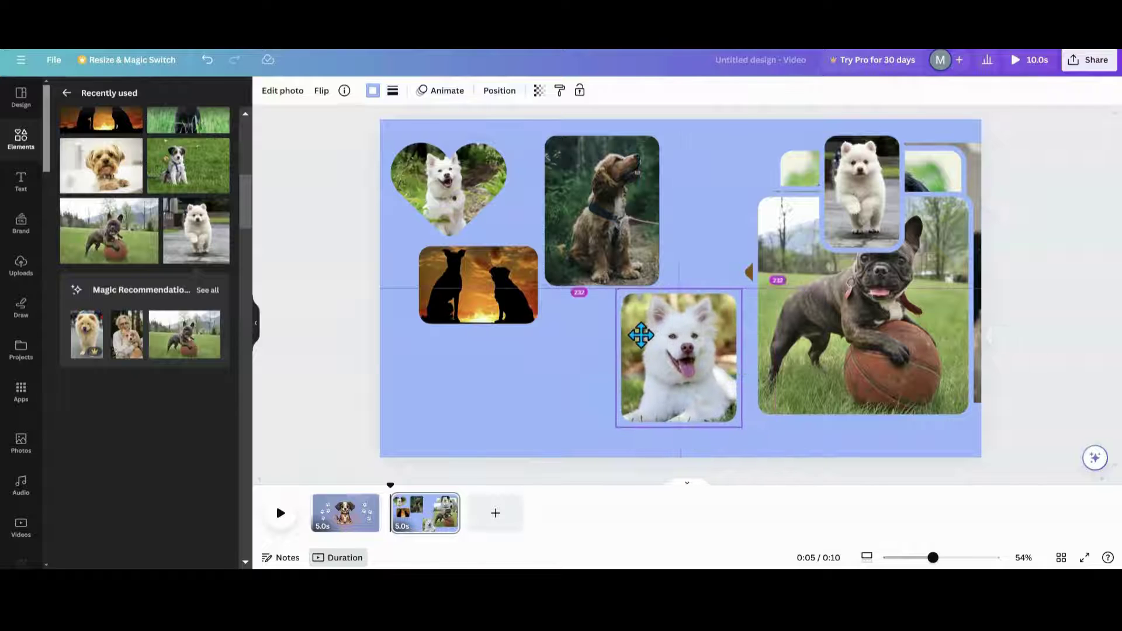
Step: Shrink the bulldog photo and place it below the forest spaniel, beside the lying white dog
drag(799, 314, 782, 325)
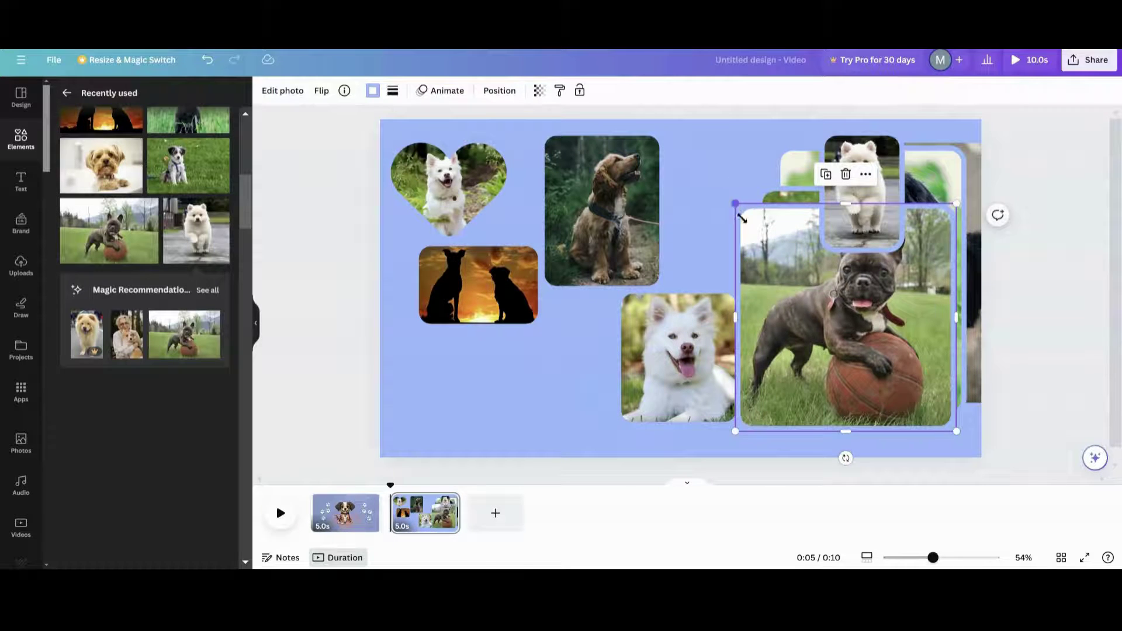
drag(741, 218, 815, 302)
drag(879, 353, 576, 365)
Step: Place a smaller spotted puppy photo right of the forest spaniel, and move the running white puppy photo below the sunset photo
drag(775, 288, 690, 237)
drag(775, 138, 747, 178)
drag(721, 233, 712, 208)
drag(841, 212, 462, 401)
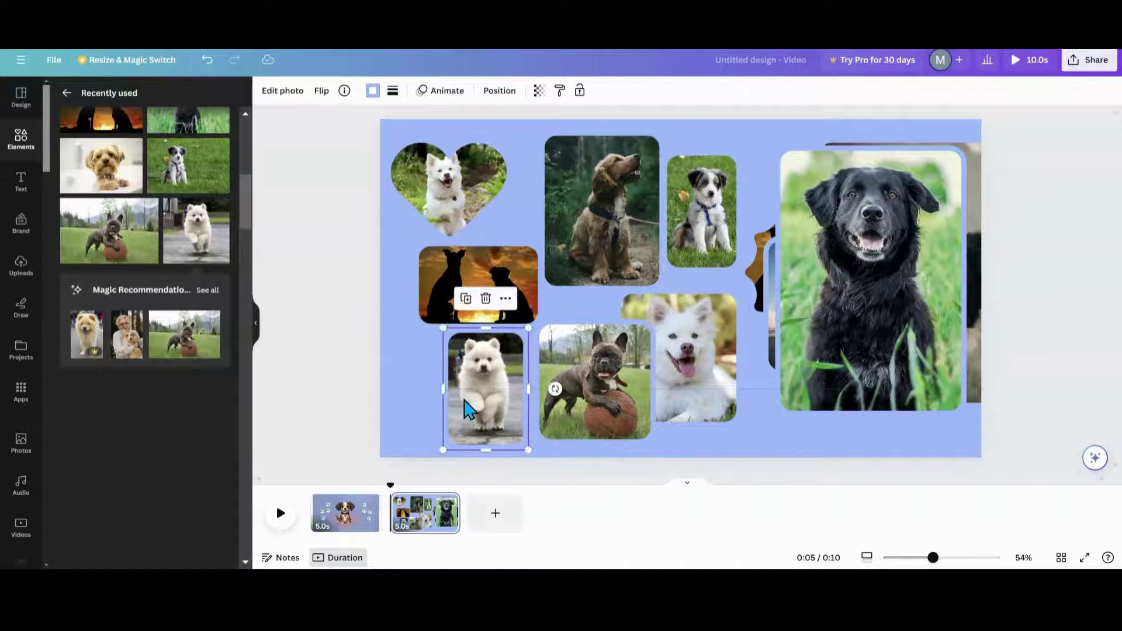
Step: Shrink the black dog photo to the right of the lying white dog, and the beach spaniel photo to the right of the spotted puppy
click(818, 279)
drag(776, 146, 903, 321)
drag(917, 368, 760, 402)
click(822, 306)
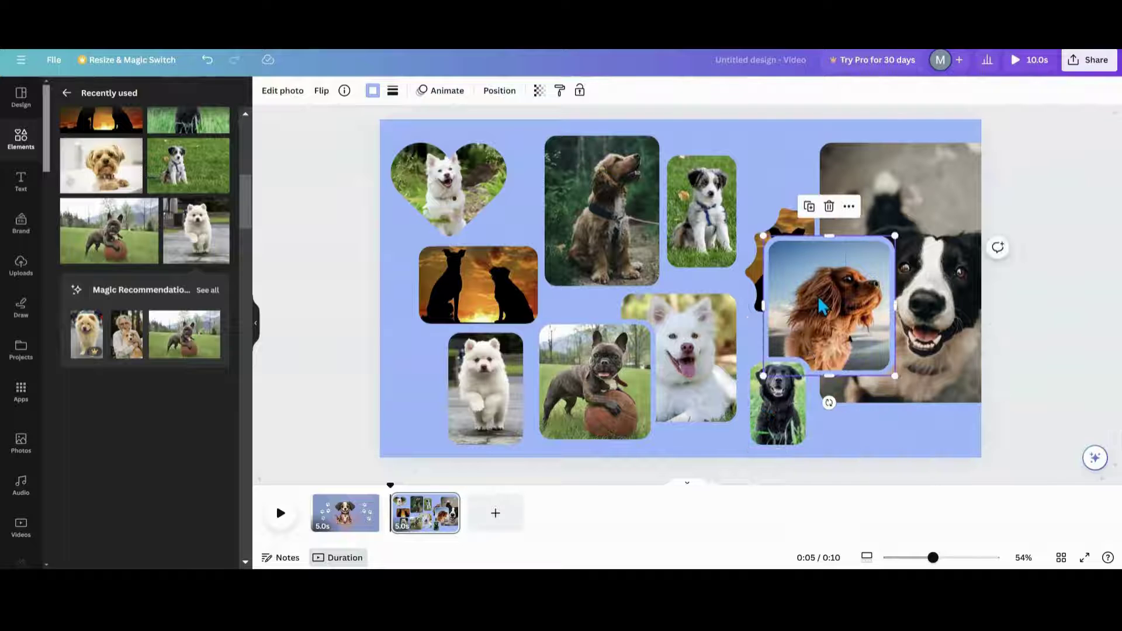
drag(766, 235, 766, 150)
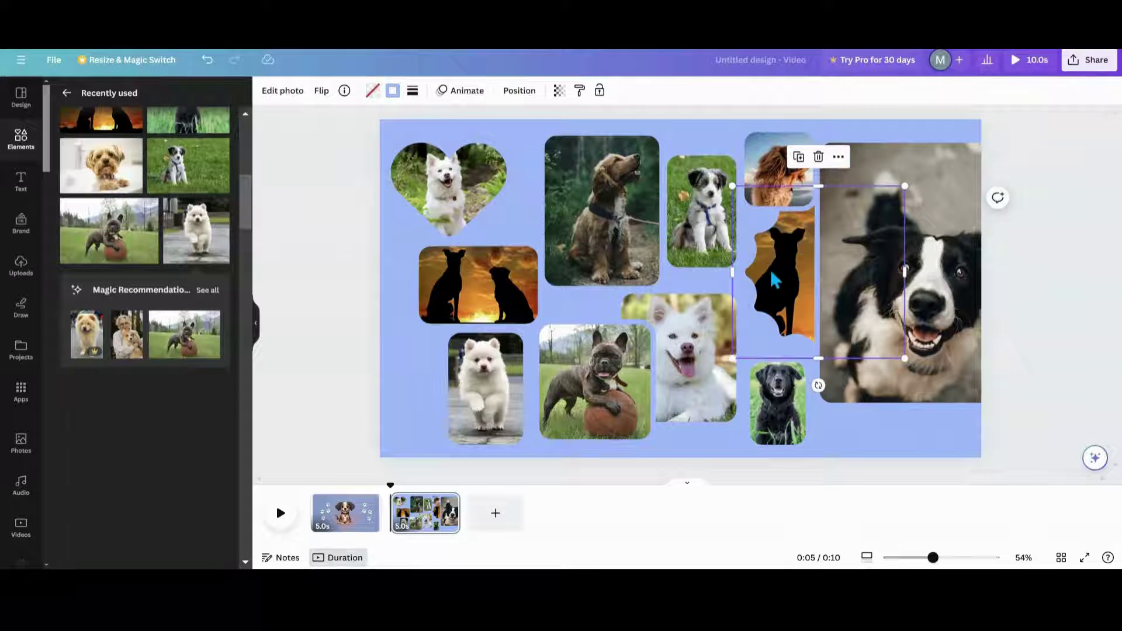
Step: Replace the scalloped frame's silhouette with the Yorkshire terrier photo, shrink the frame and place it between the beach spaniel and black dog
click(757, 280)
drag(760, 277, 757, 279)
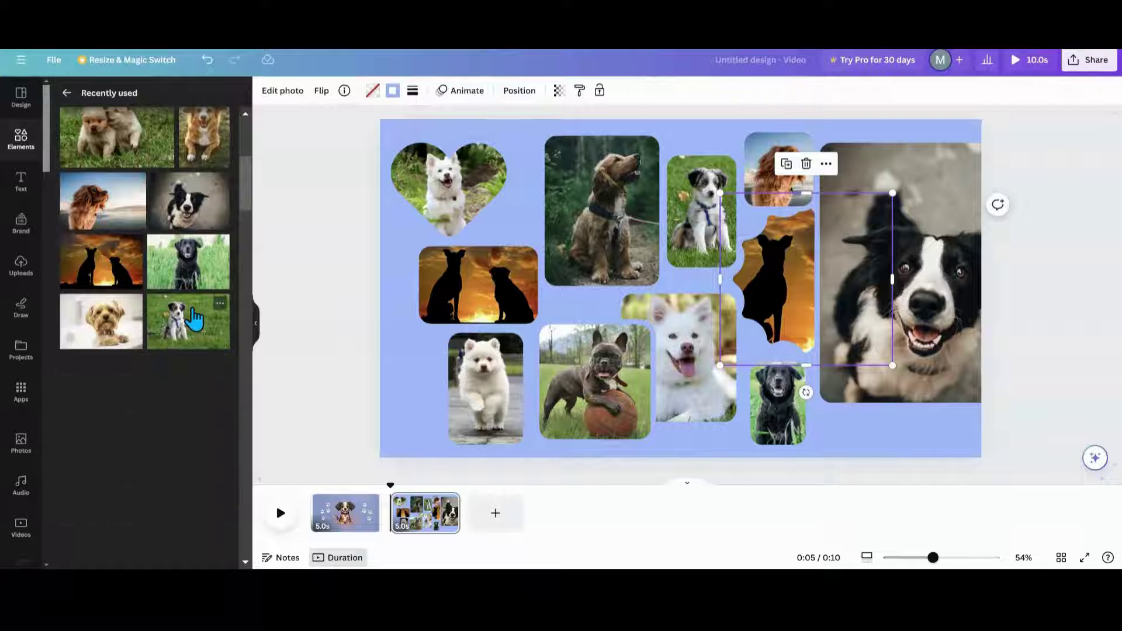
drag(117, 338, 784, 289)
drag(719, 191, 763, 231)
drag(789, 305, 740, 286)
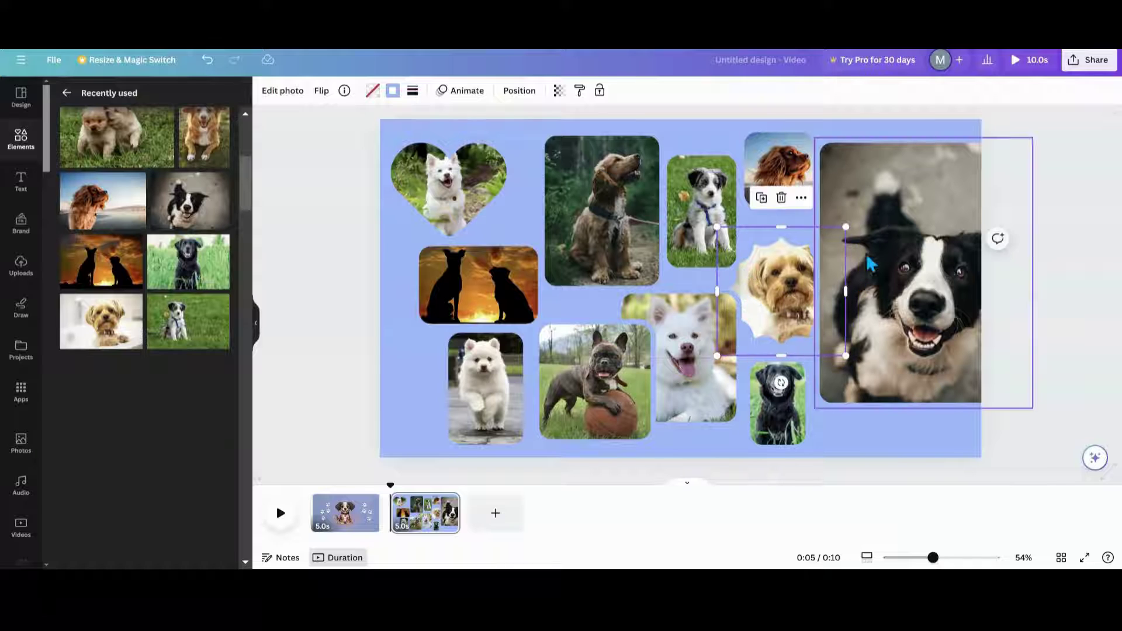
Step: Shrink the border collie photo into the page's lower-right corner, and place a smaller golden-and-white dog photo above it
click(829, 157)
drag(816, 139, 901, 342)
click(865, 249)
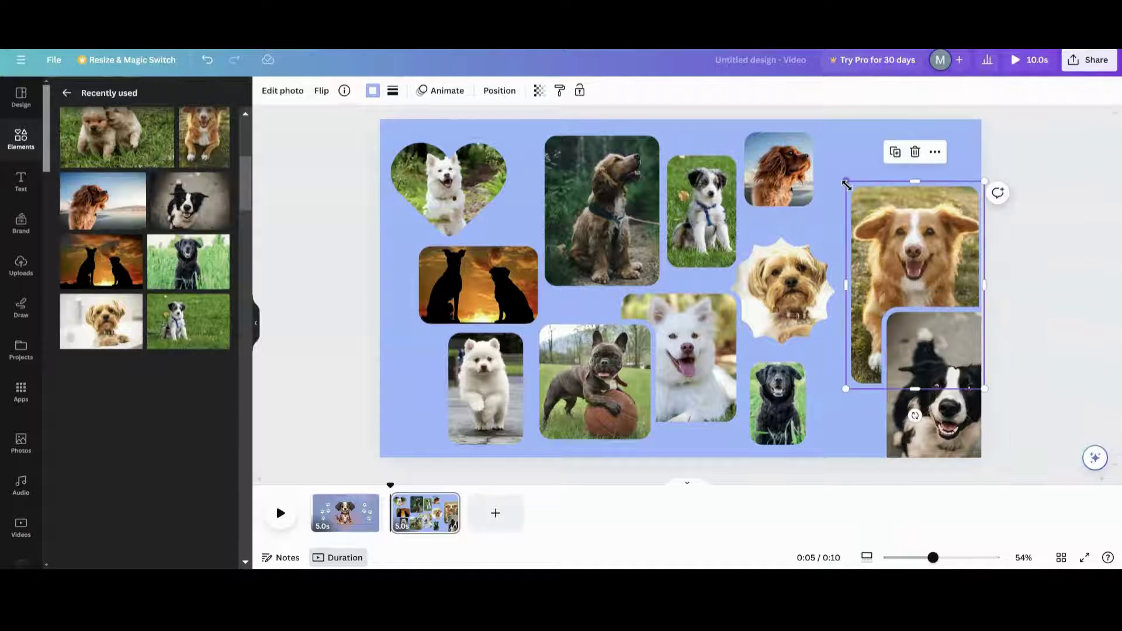
drag(848, 183, 877, 171)
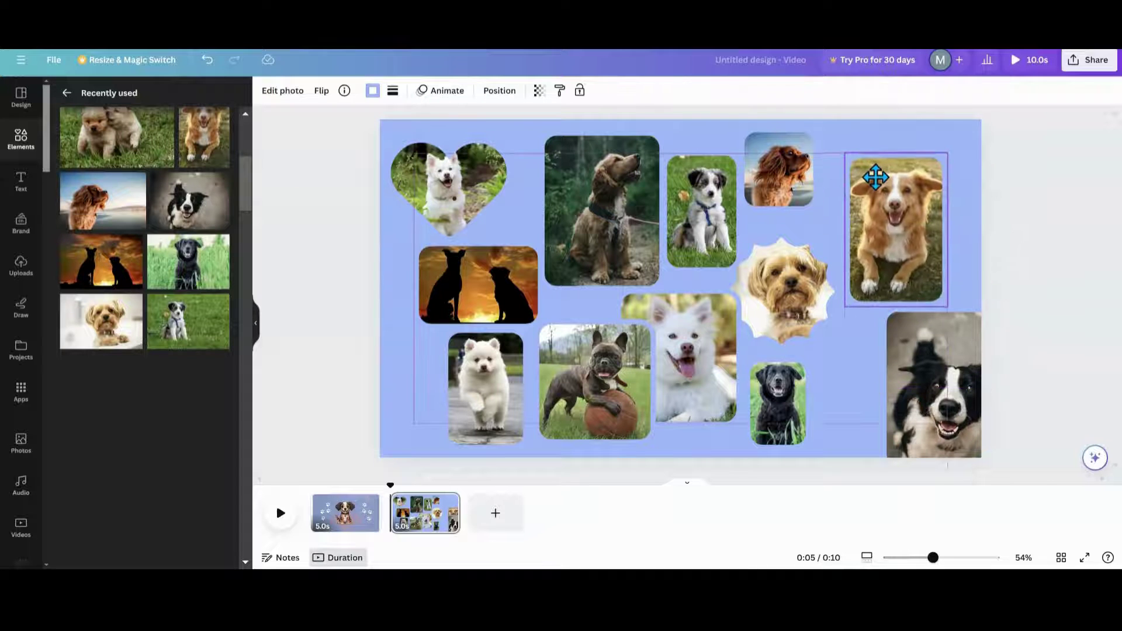
Step: Nudge the terrier frame, lying white dog, golden-and-white dog and border collie photos to even out the collage's right half
drag(817, 256, 829, 250)
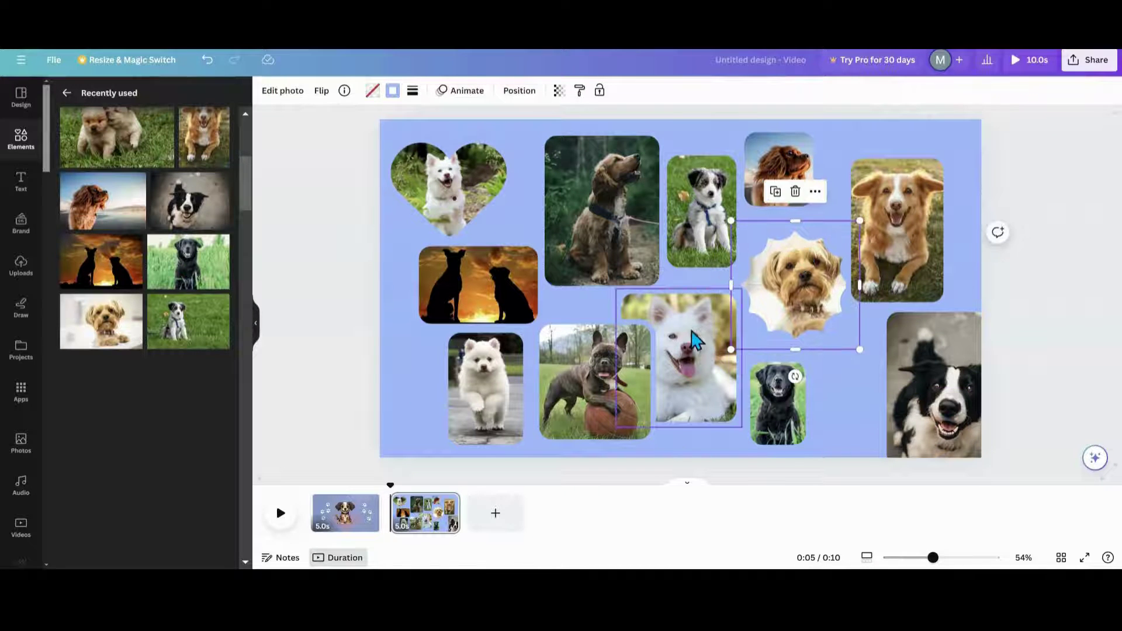
drag(694, 340, 710, 336)
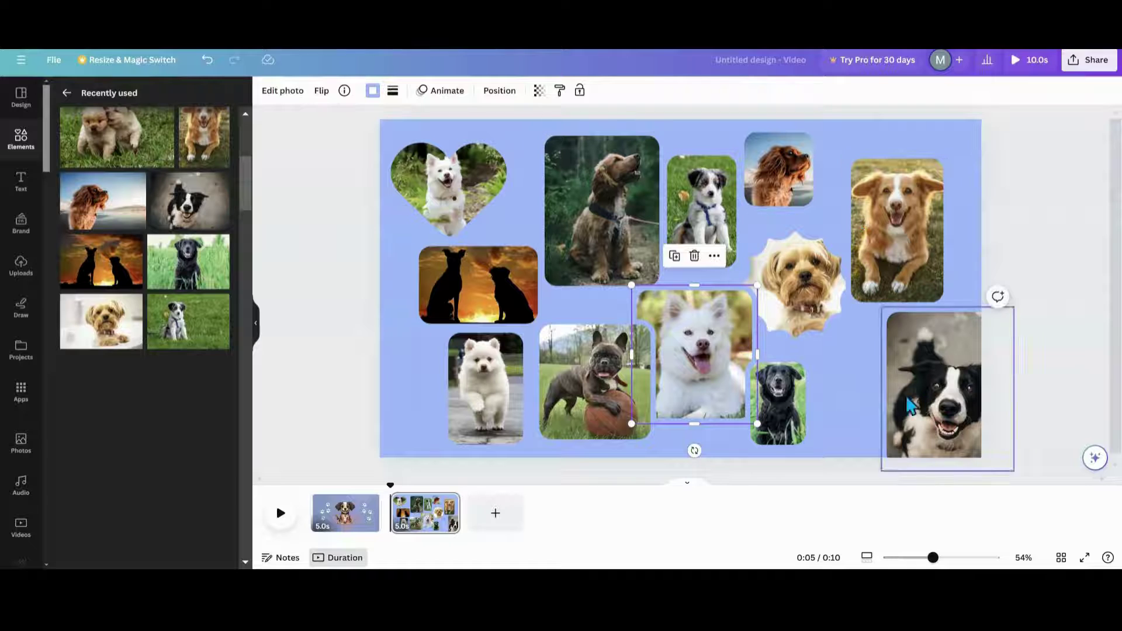
drag(896, 387, 863, 374)
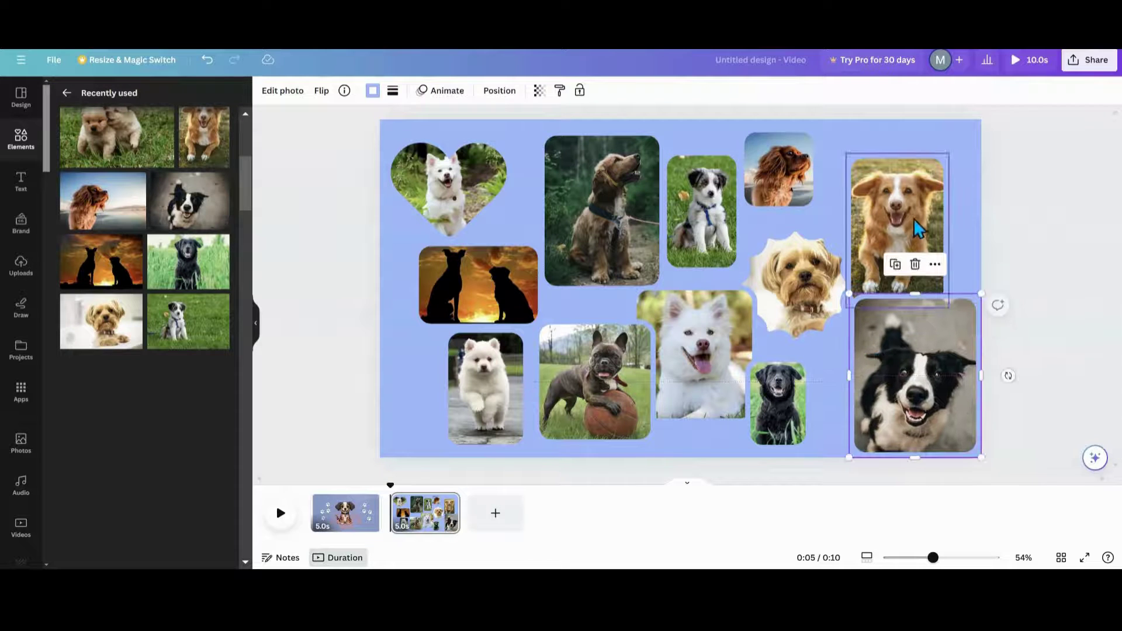
mouse_move(909, 215)
mouse_down()
mouse_move(909, 197)
mouse_move(909, 207)
mouse_up()
mouse_move(907, 328)
mouse_down()
mouse_move(830, 308)
mouse_move(913, 376)
mouse_move(815, 295)
mouse_move(790, 258)
mouse_move(784, 268)
mouse_move(869, 366)
mouse_move(894, 339)
mouse_up()
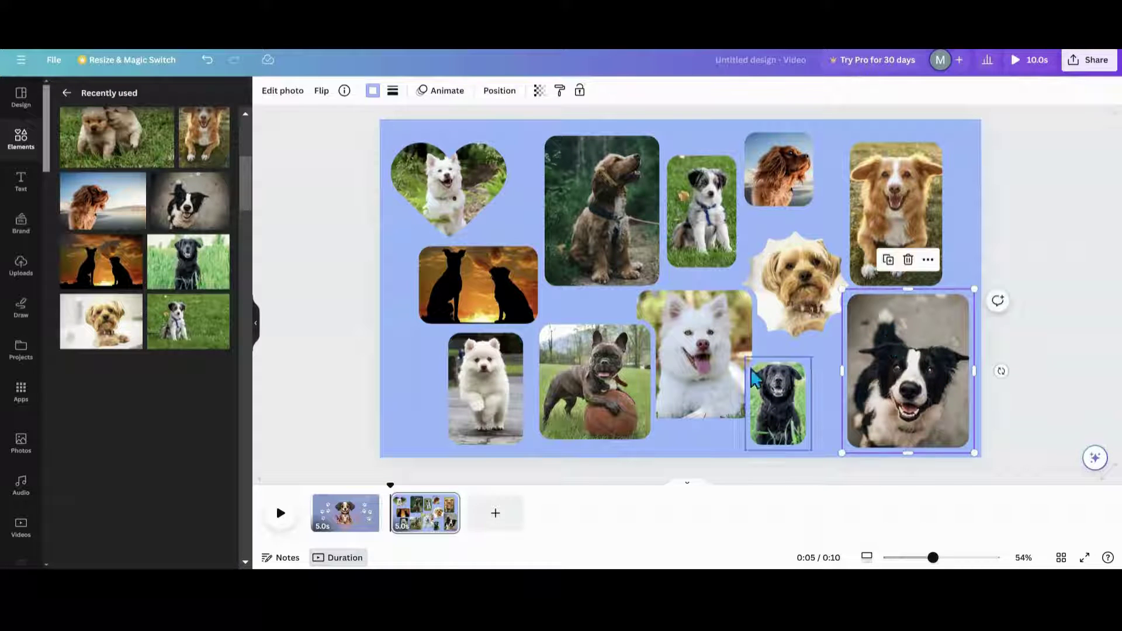
click(209, 279)
drag(726, 293, 792, 314)
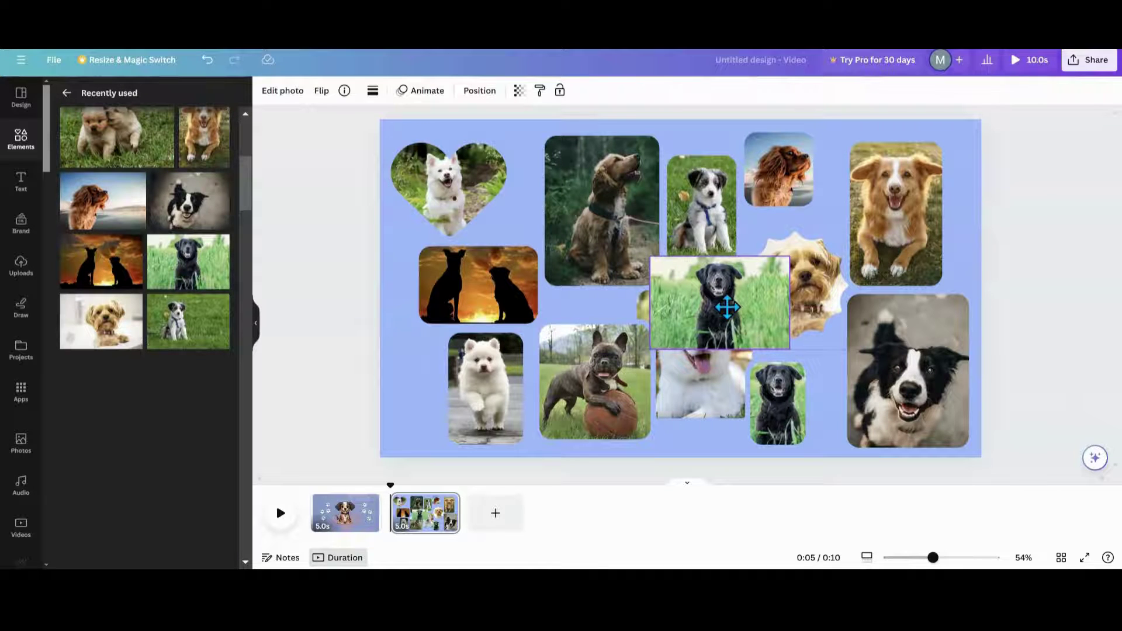
key(Delete)
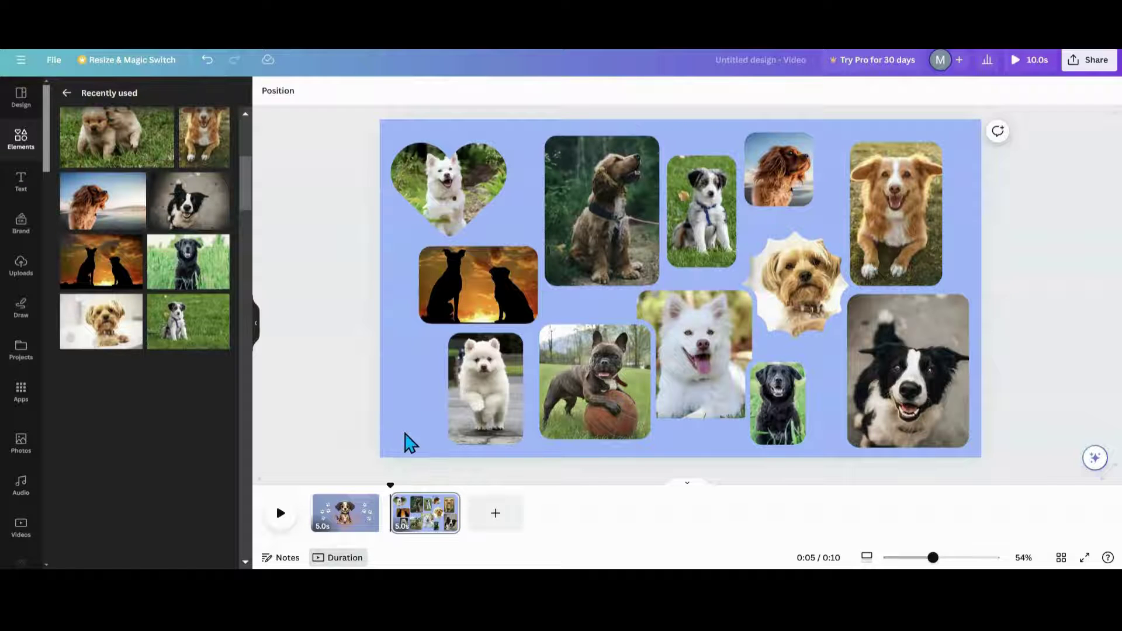
Step: Move the grouped puppy, paw prints and title text slightly up on the first page
click(359, 524)
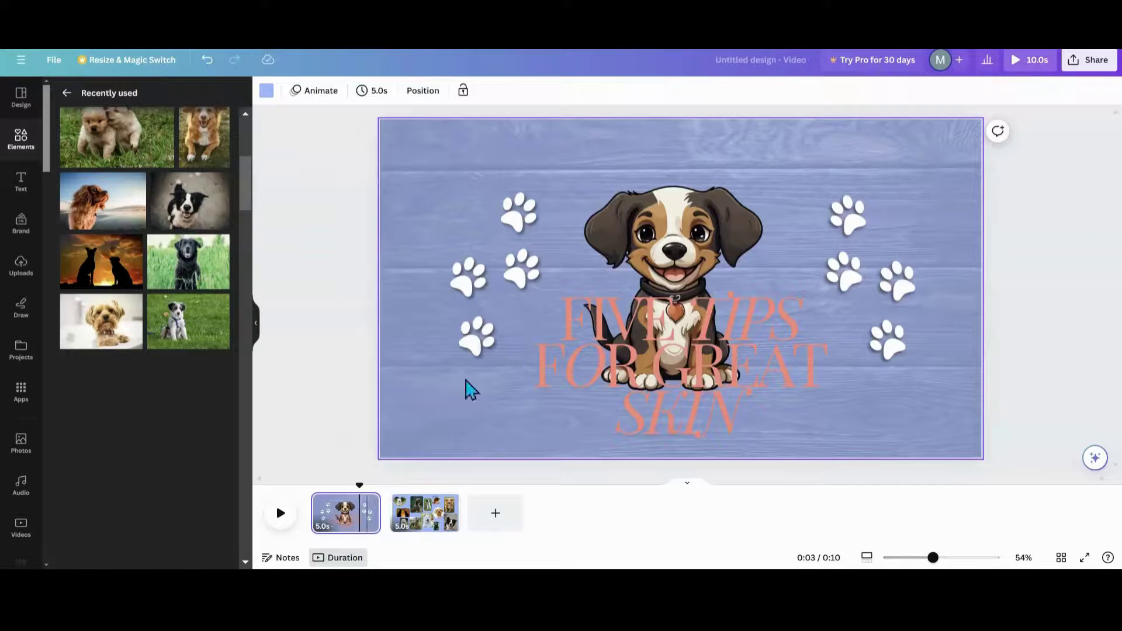
click(570, 263)
drag(564, 252, 556, 227)
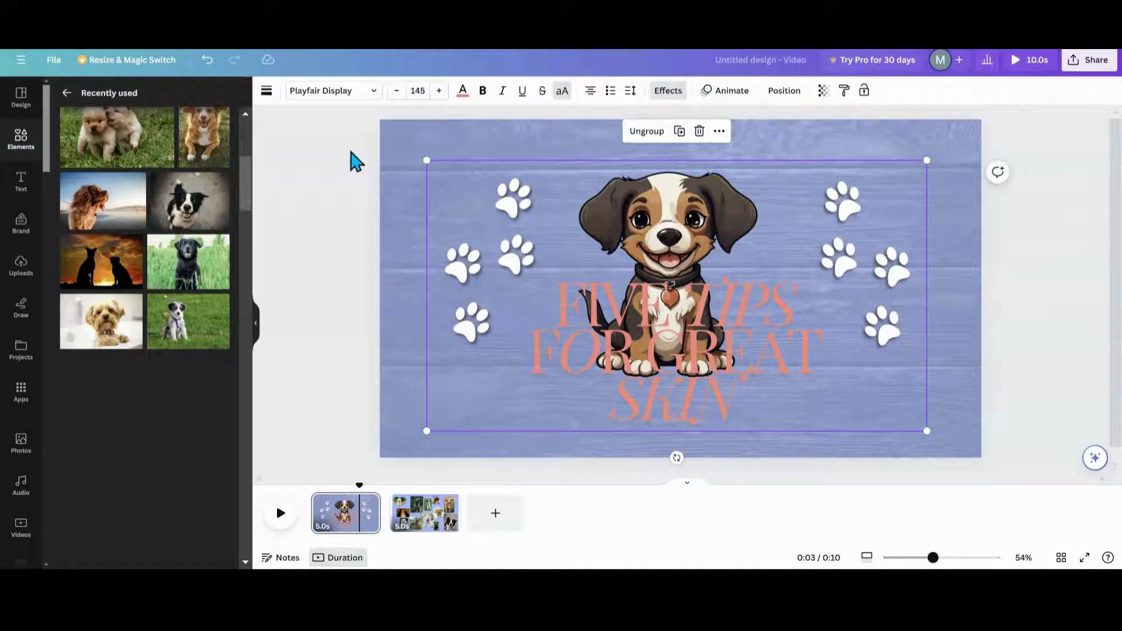
Step: Group the title artwork with the wood-texture background photo and move the group onto the second page over the dog collage
click(409, 161)
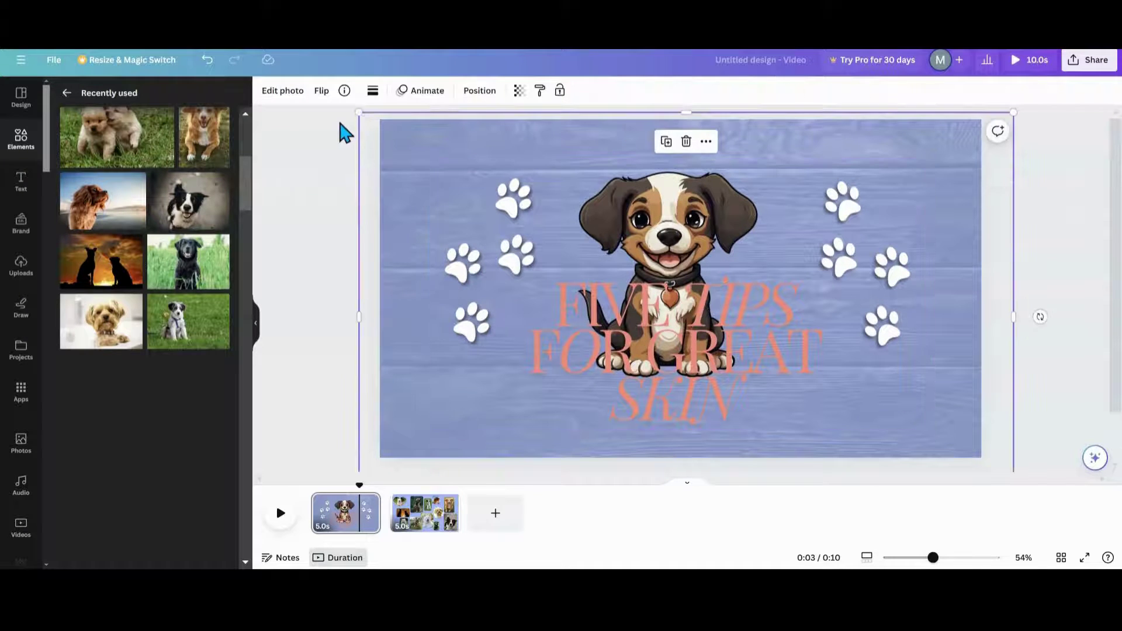
click(477, 92)
click(158, 174)
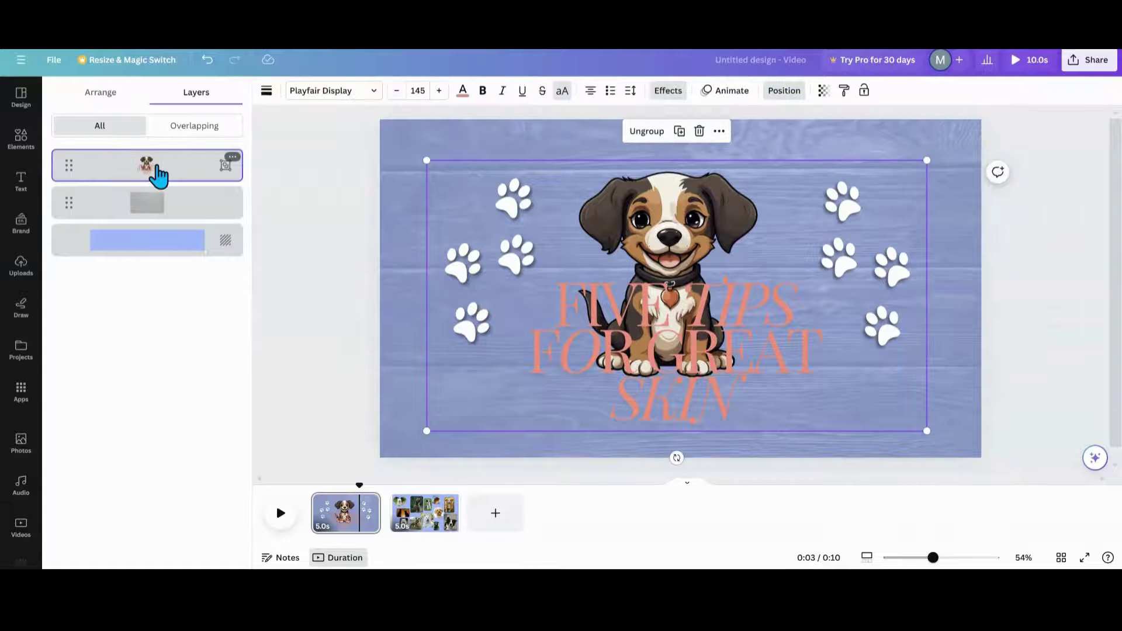
shift+click(208, 218)
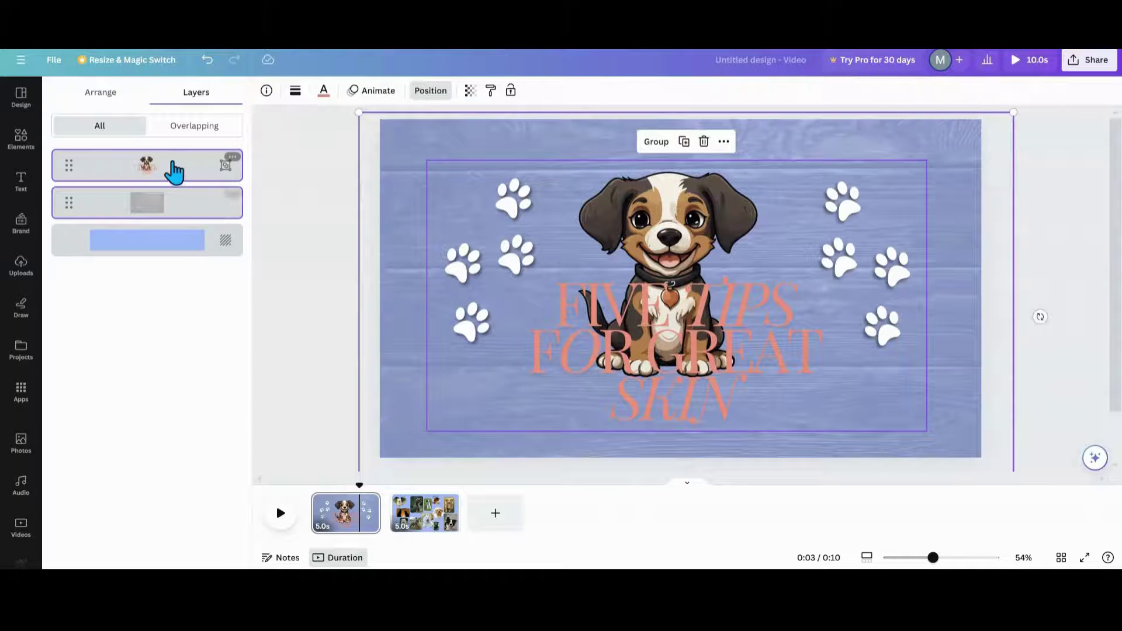
click(658, 143)
drag(552, 173, 420, 526)
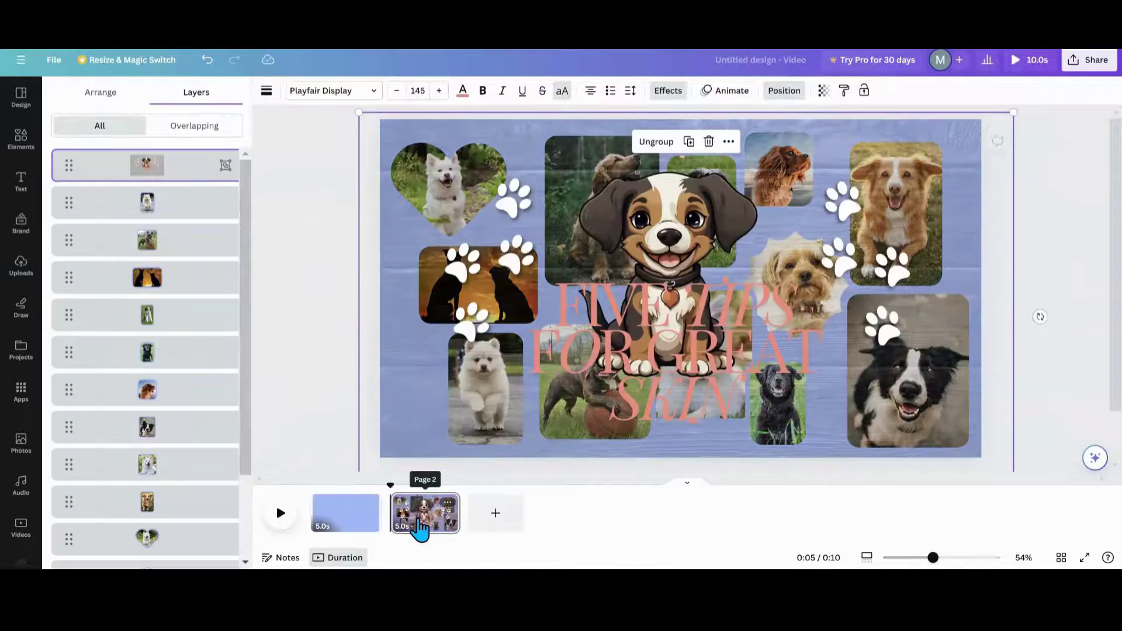
Step: Delete the empty first page and extend the remaining collage page's duration to 10.0 seconds
click(369, 510)
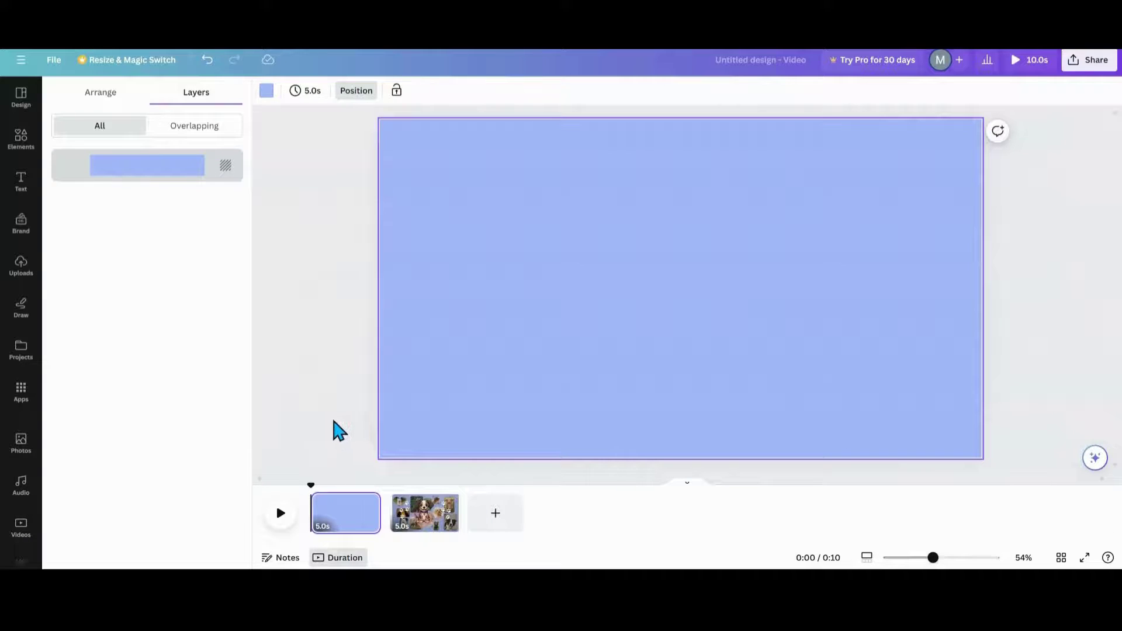
mouse_move(349, 519)
click(368, 503)
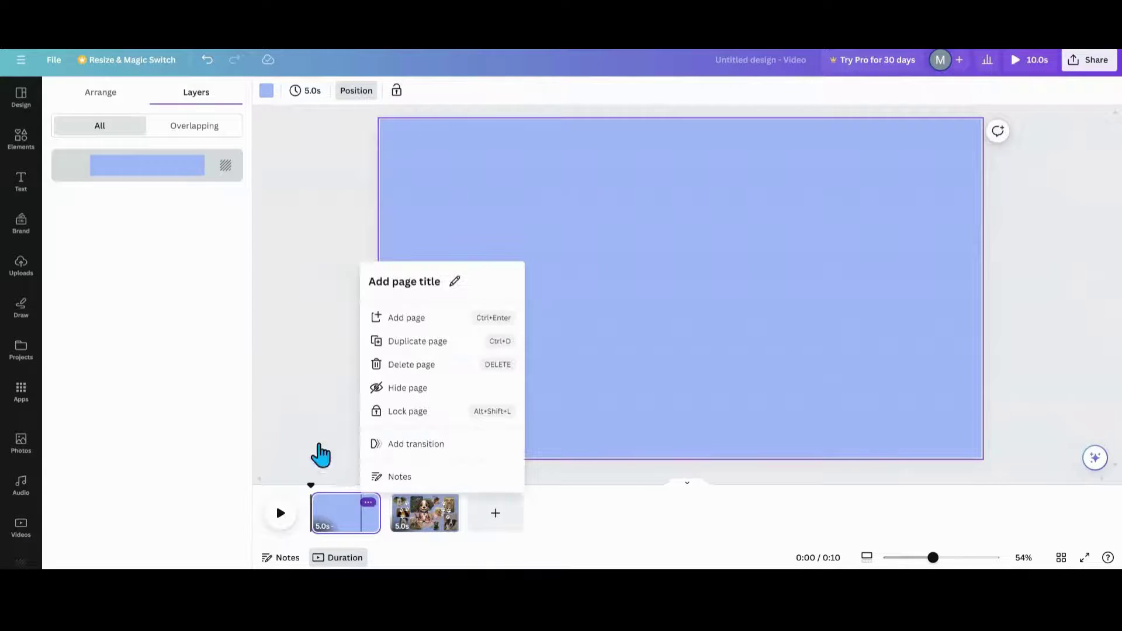
click(403, 368)
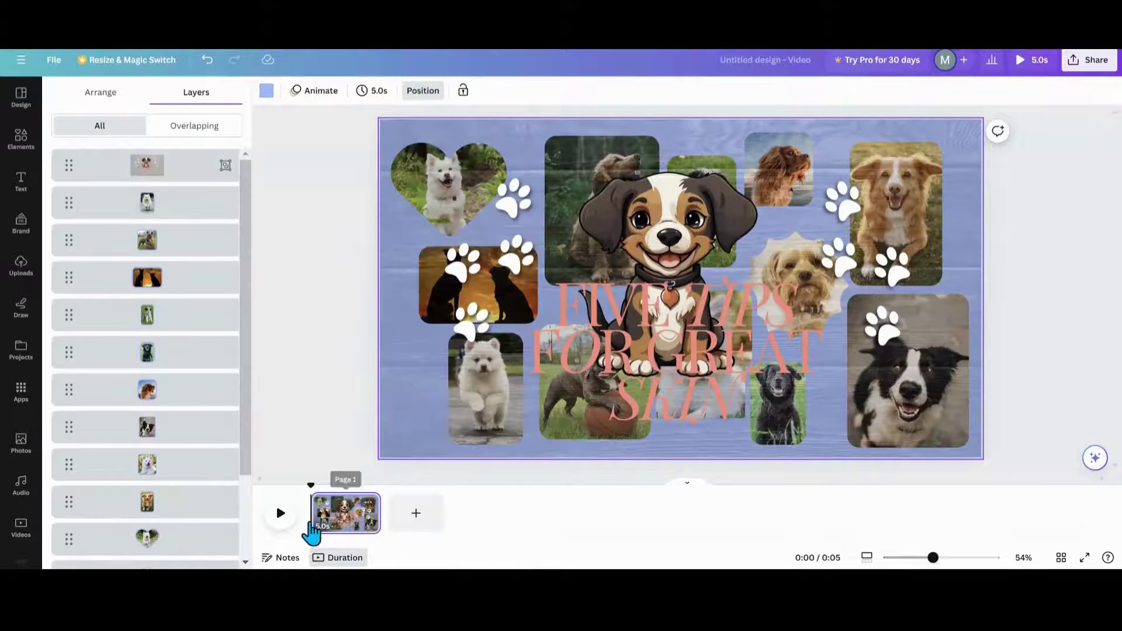
drag(379, 513, 445, 516)
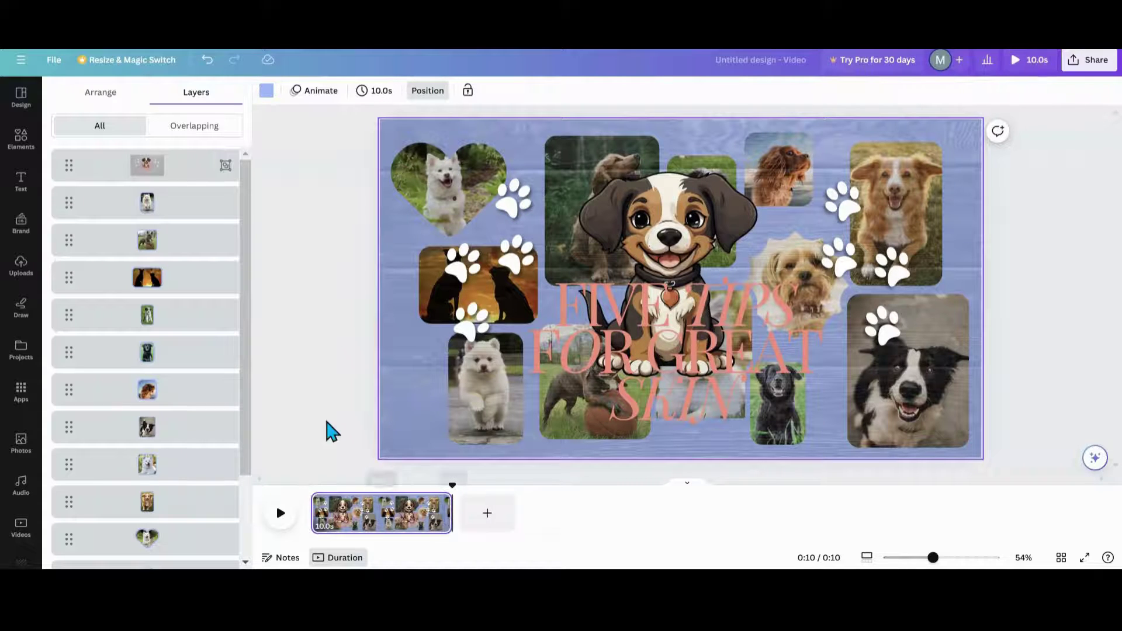
Step: Select all the dog photos on the page and show their timing tracks
drag(325, 118, 1046, 465)
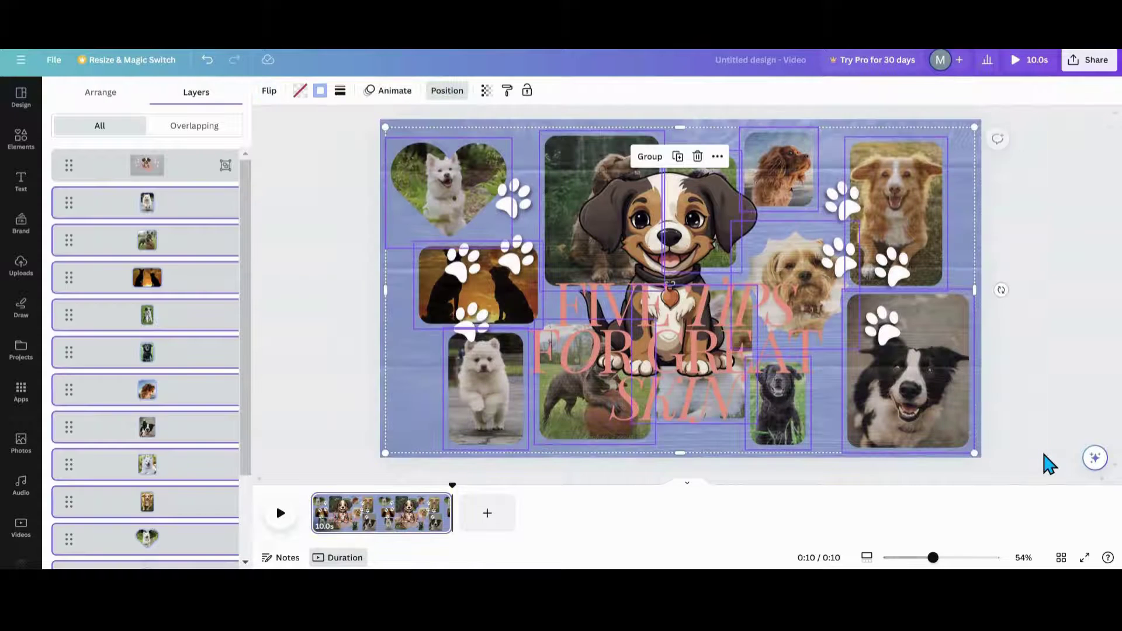
click(719, 160)
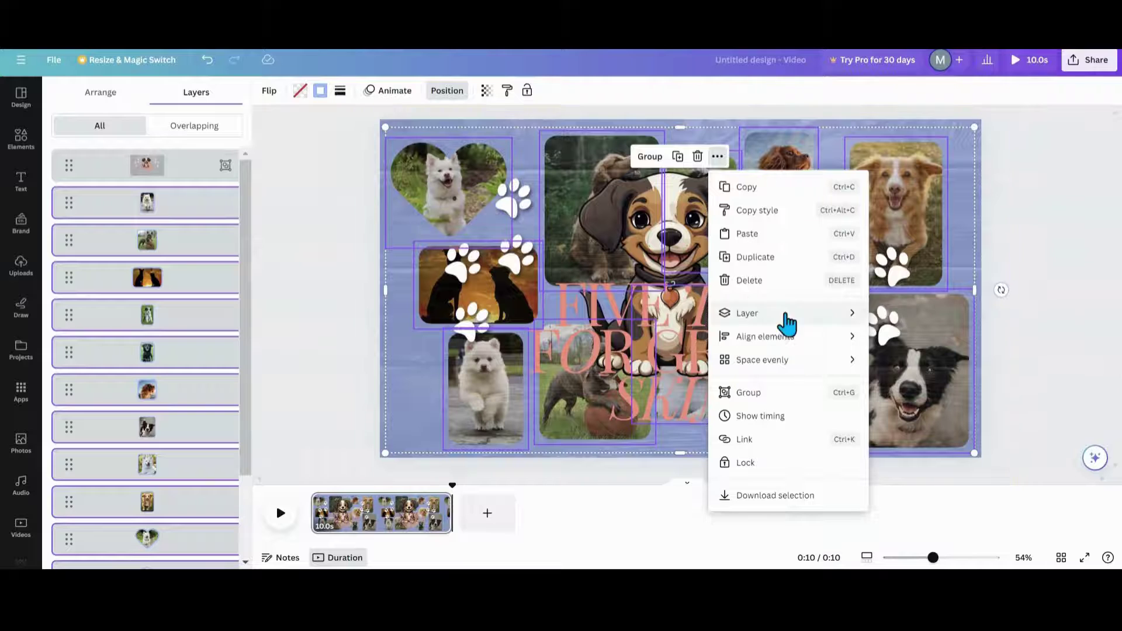
click(773, 419)
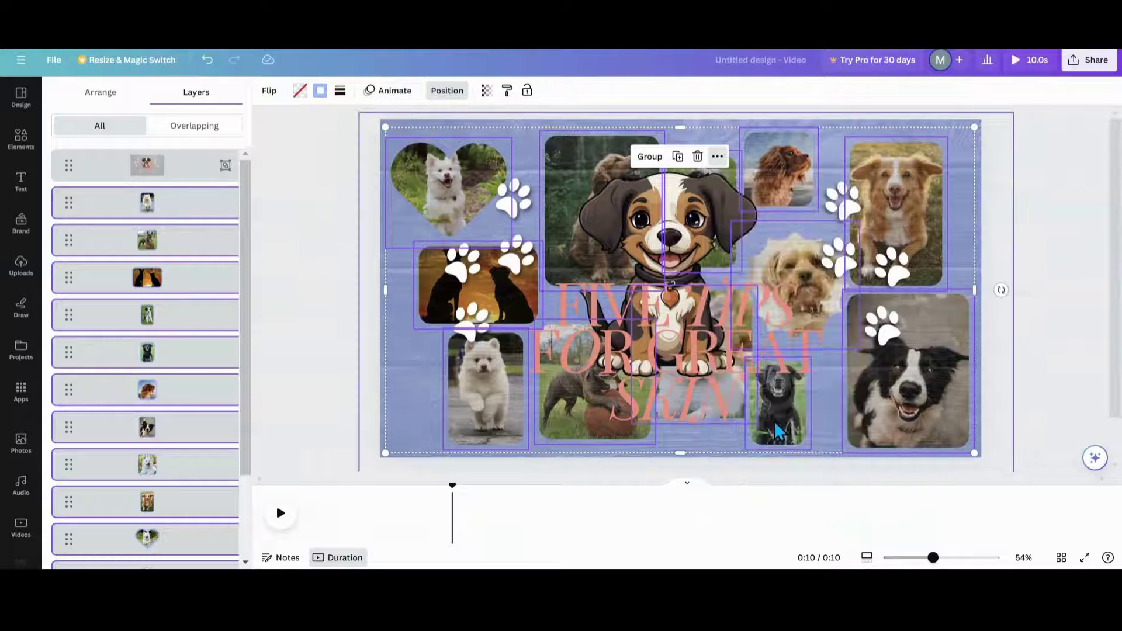
Step: Look through the timing tracks of the selected dog photos to check which elements are included, and clear the selection
scroll(391, 490, up, 3)
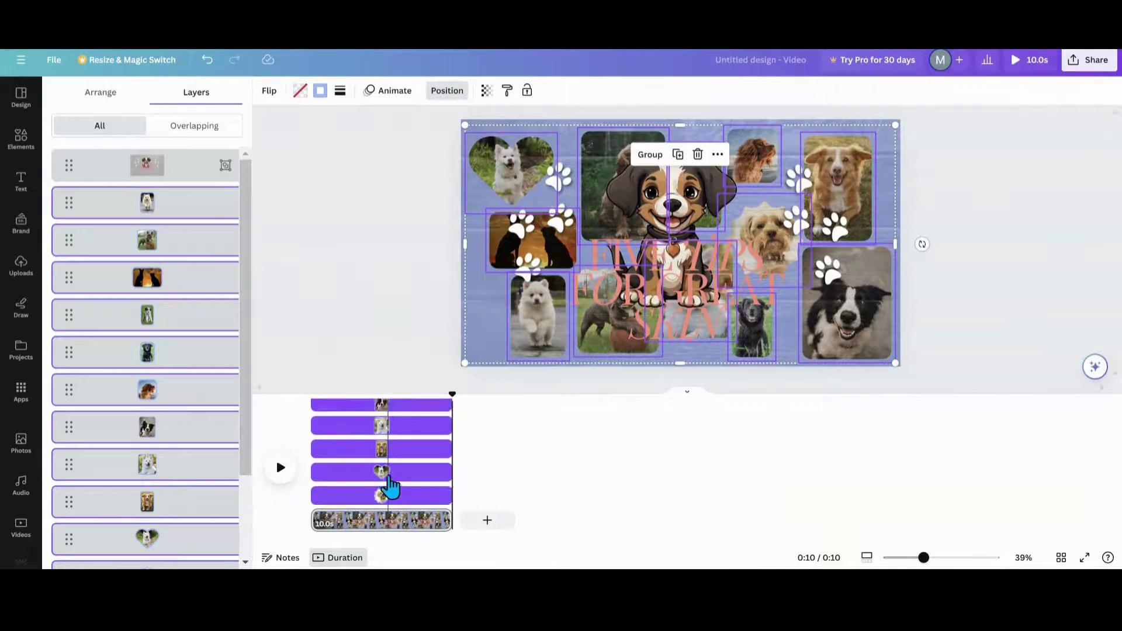
scroll(391, 486, down, 5)
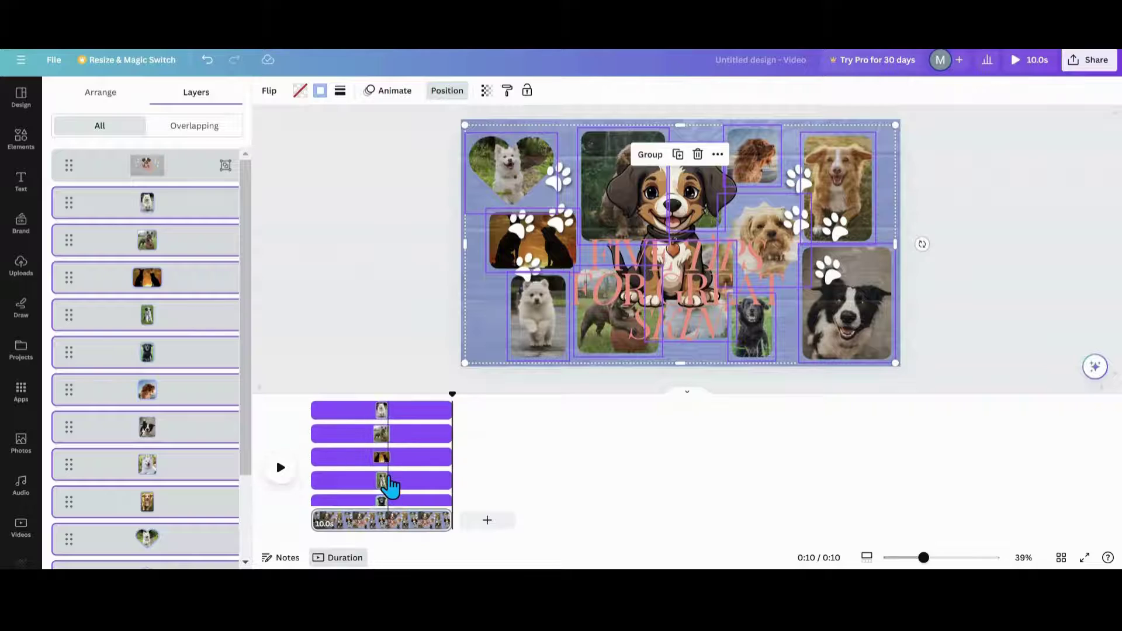
scroll(389, 477, up, 5)
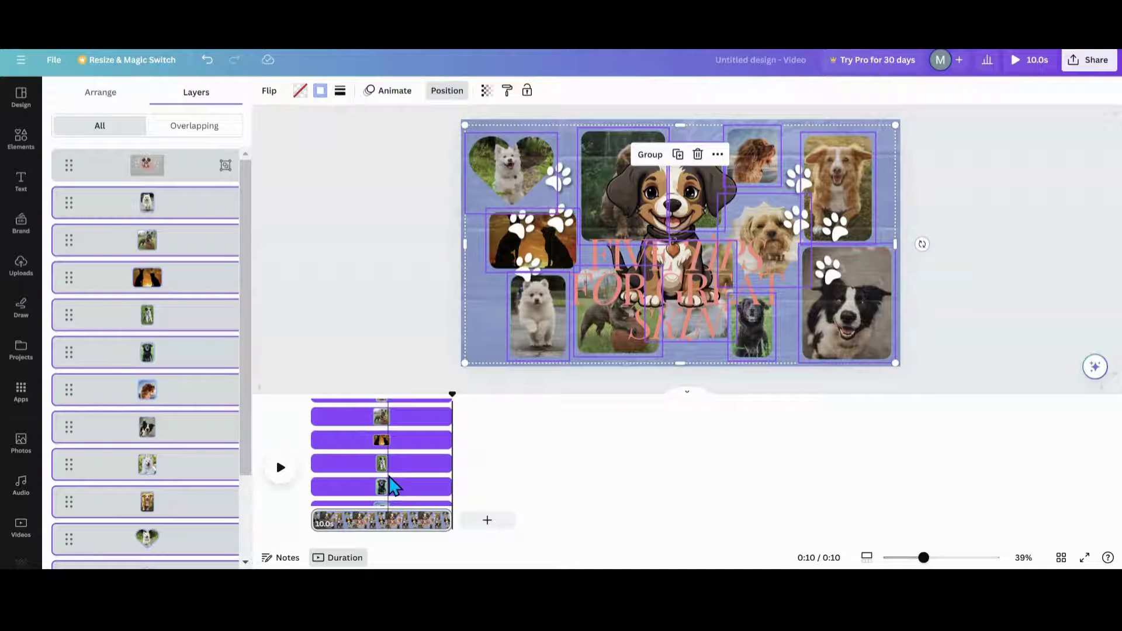
scroll(383, 449, down, 5)
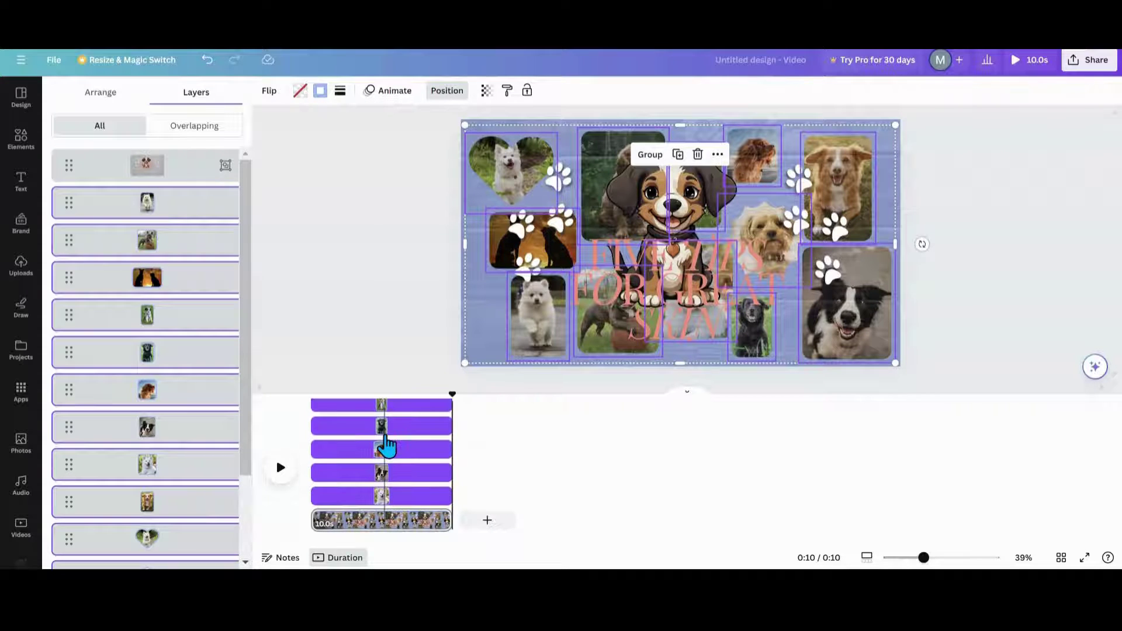
scroll(385, 450, up, 5)
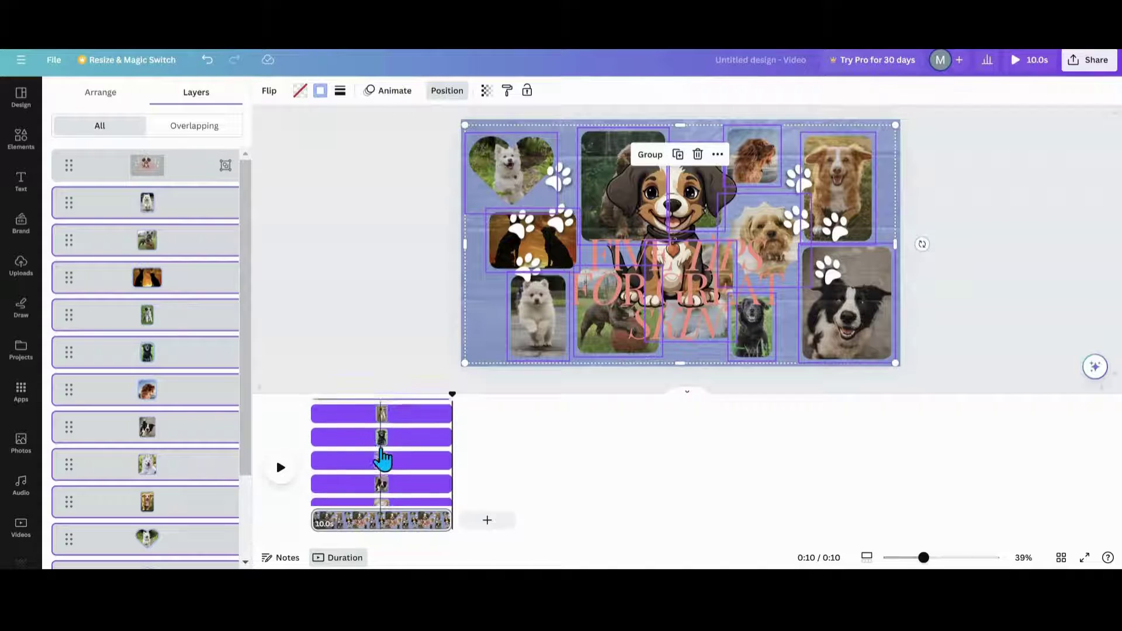
scroll(382, 458, up, 2)
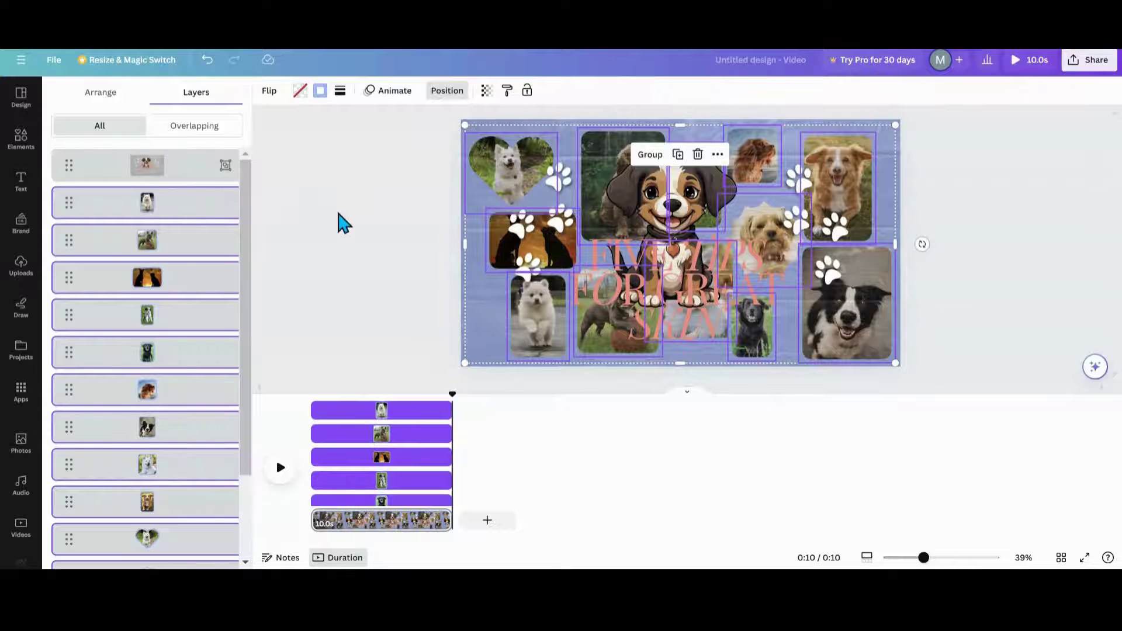
key(Escape)
key(Escape)
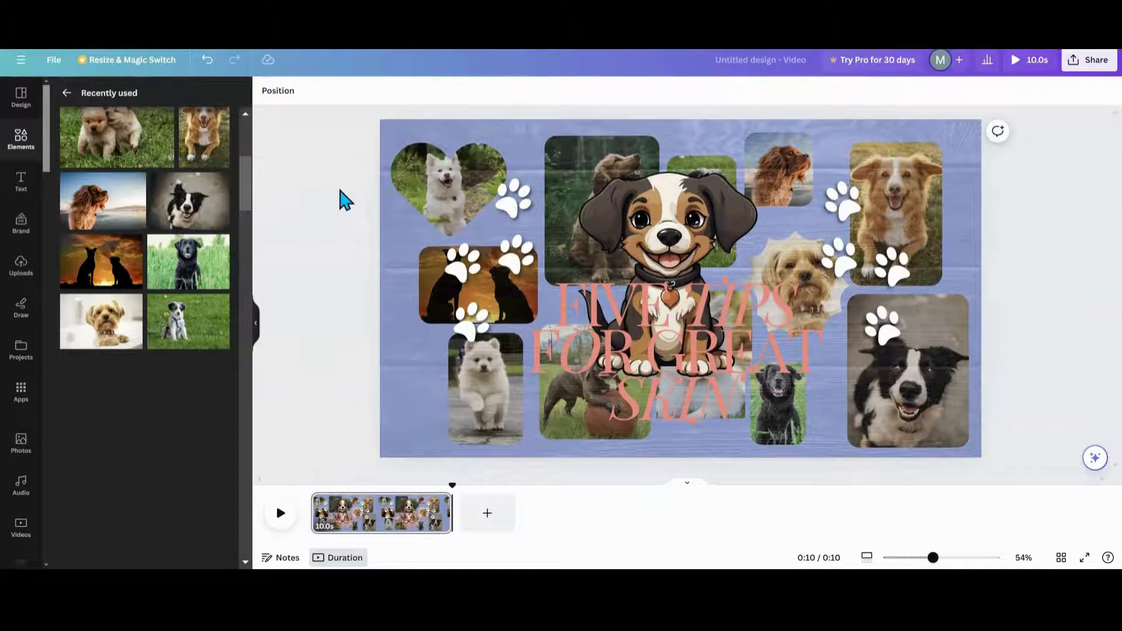
Step: Reselect all the dog photos and add the grouped title artwork layer to the selection to show every element's timing track
drag(325, 116, 1069, 465)
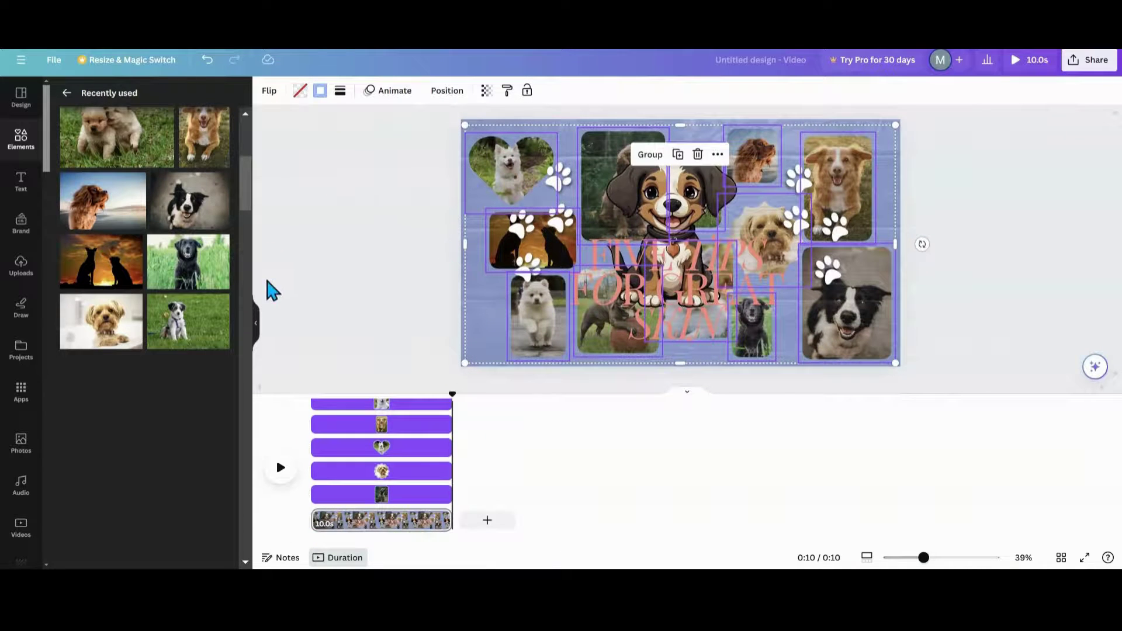
click(445, 91)
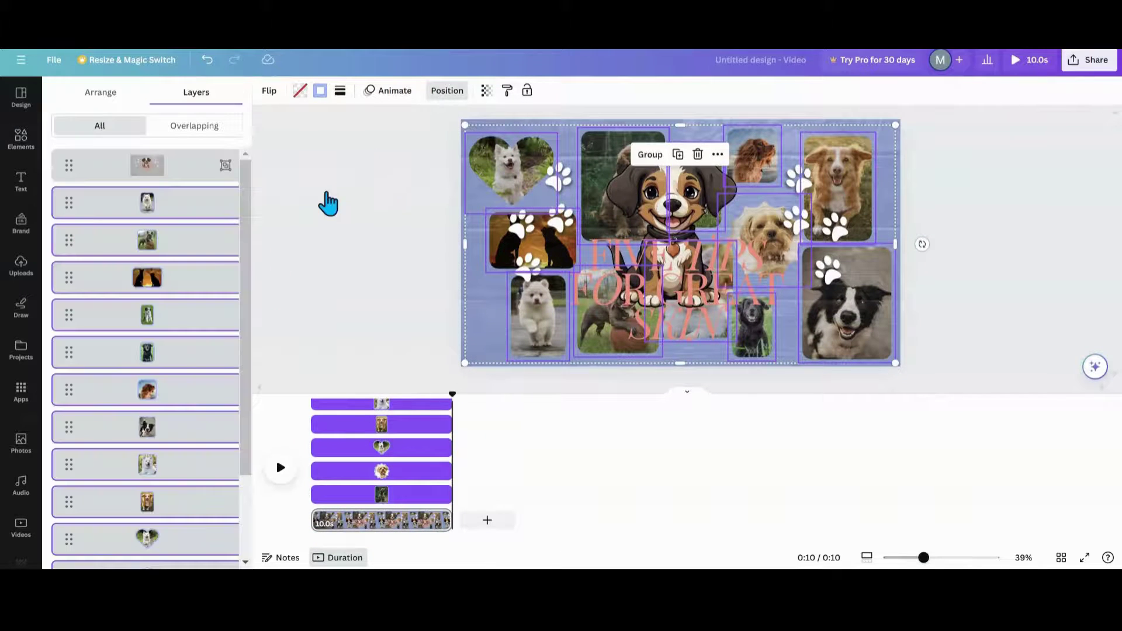
click(204, 187)
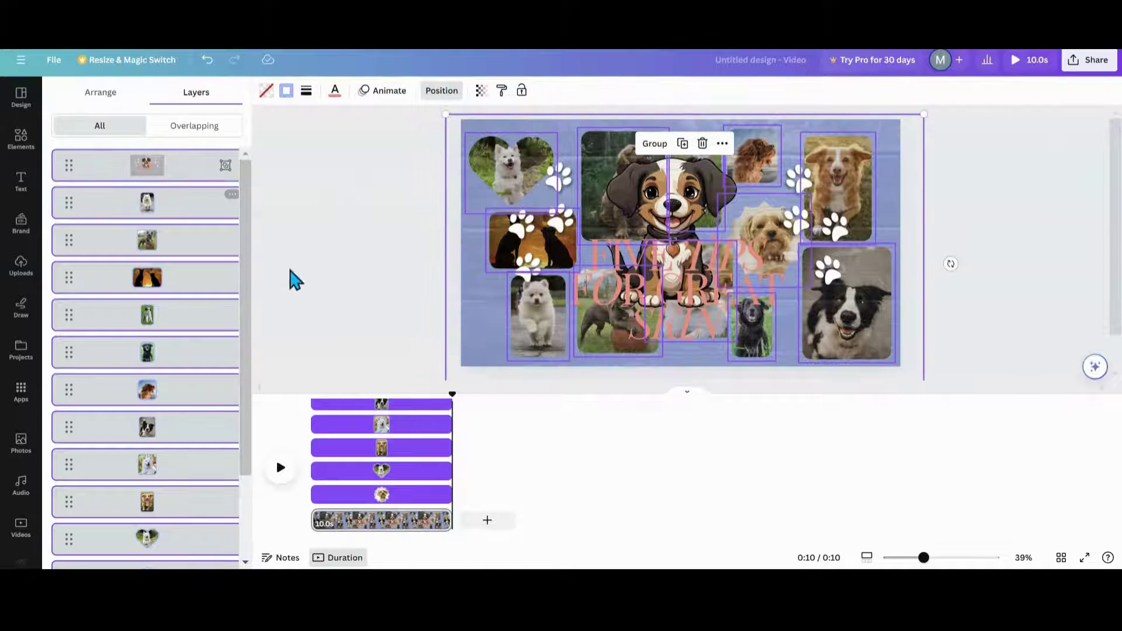
Step: Trim the title artwork's timing to the page's opening moment and stagger the starts of the running white puppy, bulldog and sunset silhouette photos after it
scroll(388, 468, up, 5)
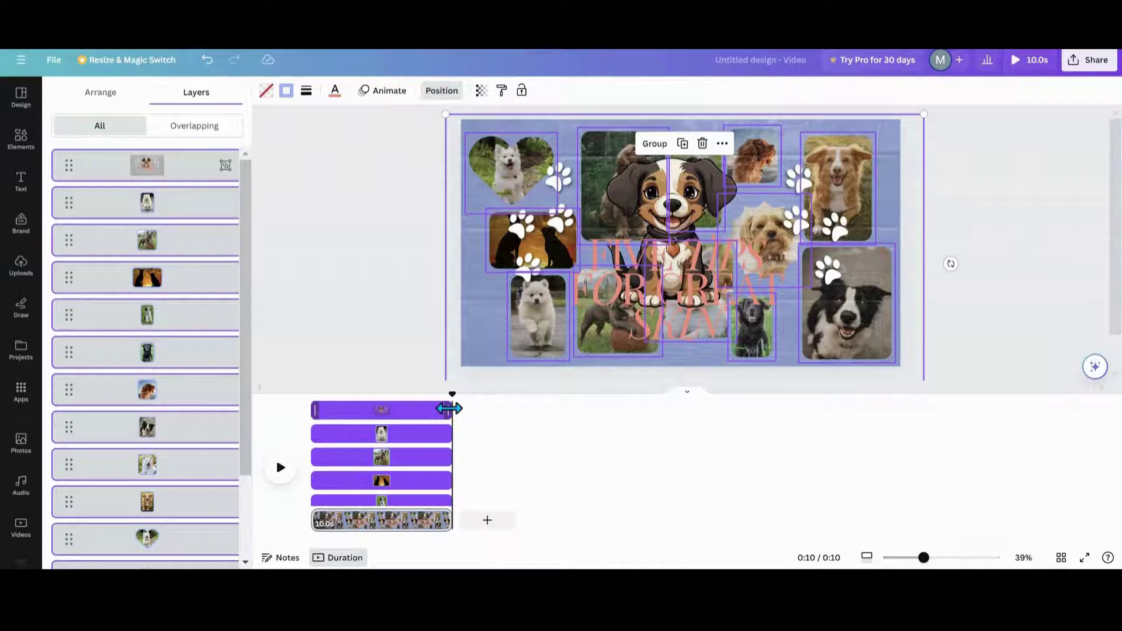
drag(449, 408, 339, 480)
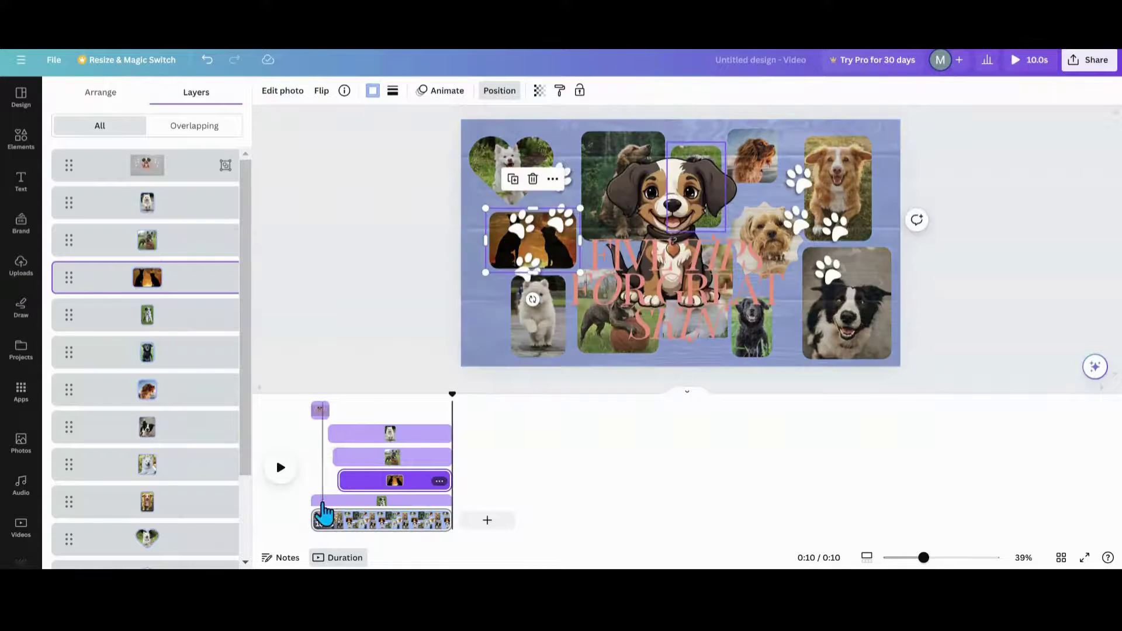
Step: Delay the starts of the spotted puppy, black dog and beach spaniel photos so each comes in slightly after the previous one
scroll(319, 477, down, 2)
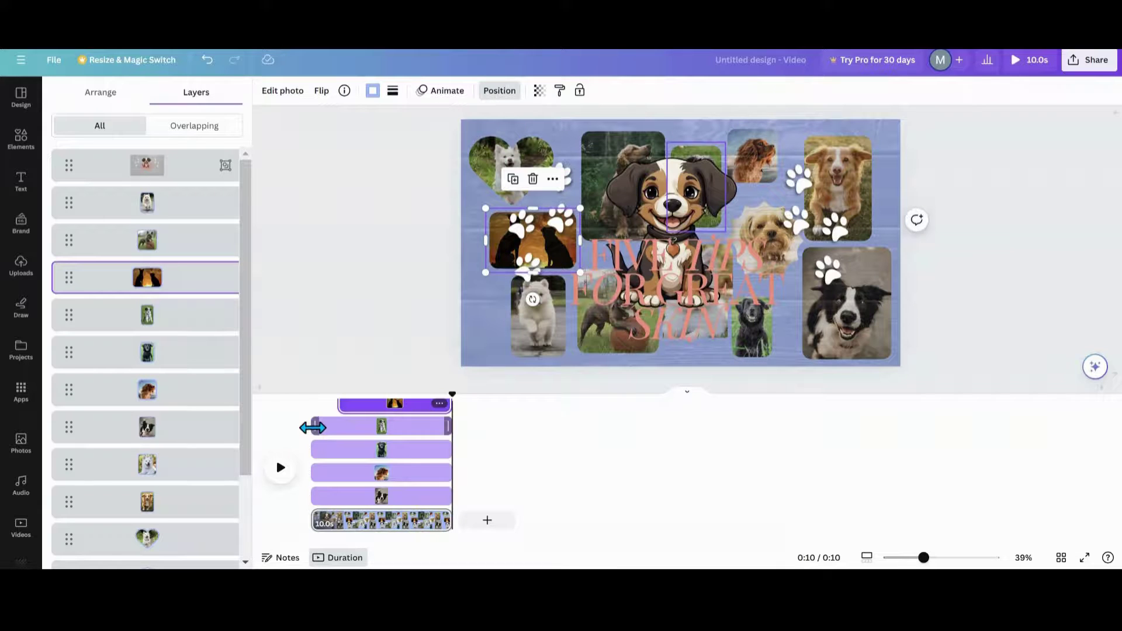
drag(315, 428, 358, 471)
scroll(318, 464, down, 3)
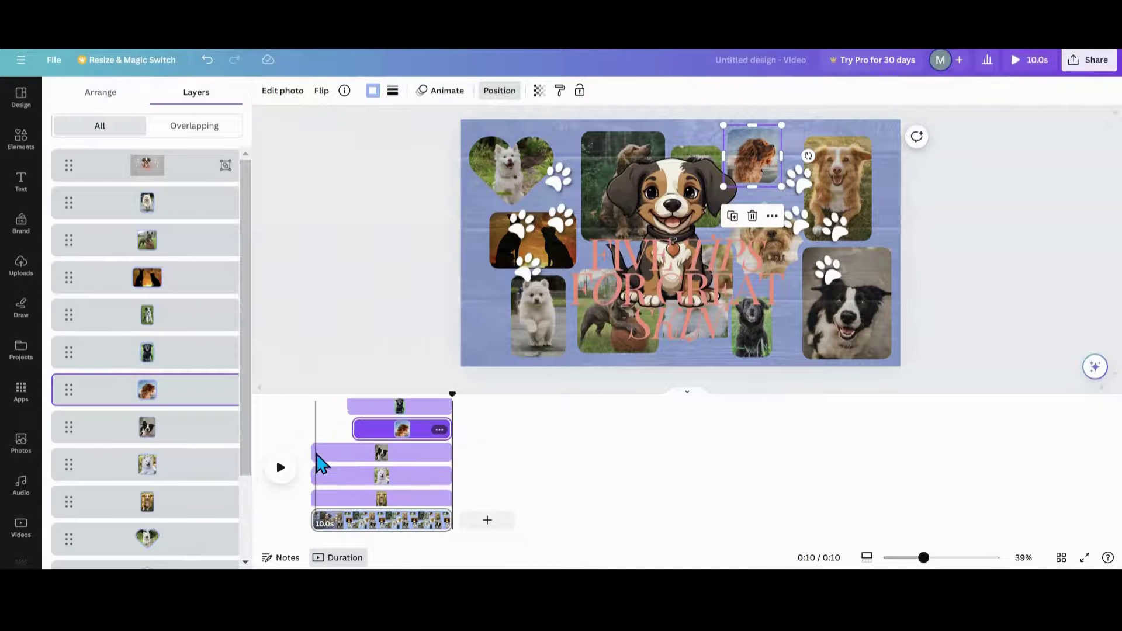
Step: Trim the starts of the border collie and lying white dog photos so they come in one after the other, following the beach spaniel
drag(314, 427, 361, 427)
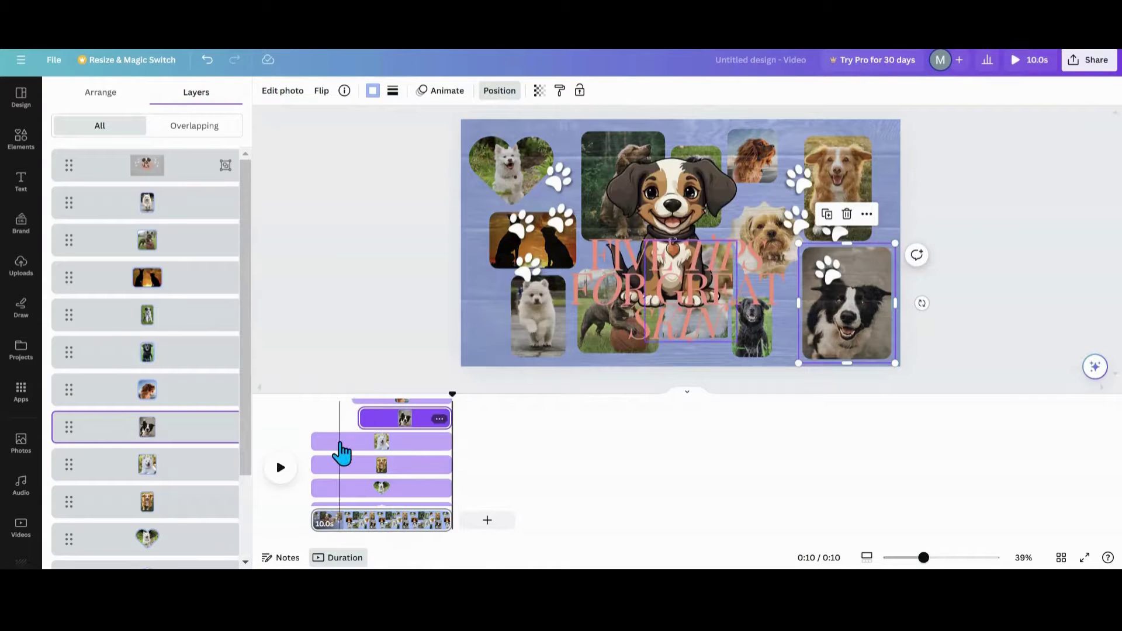
click(342, 452)
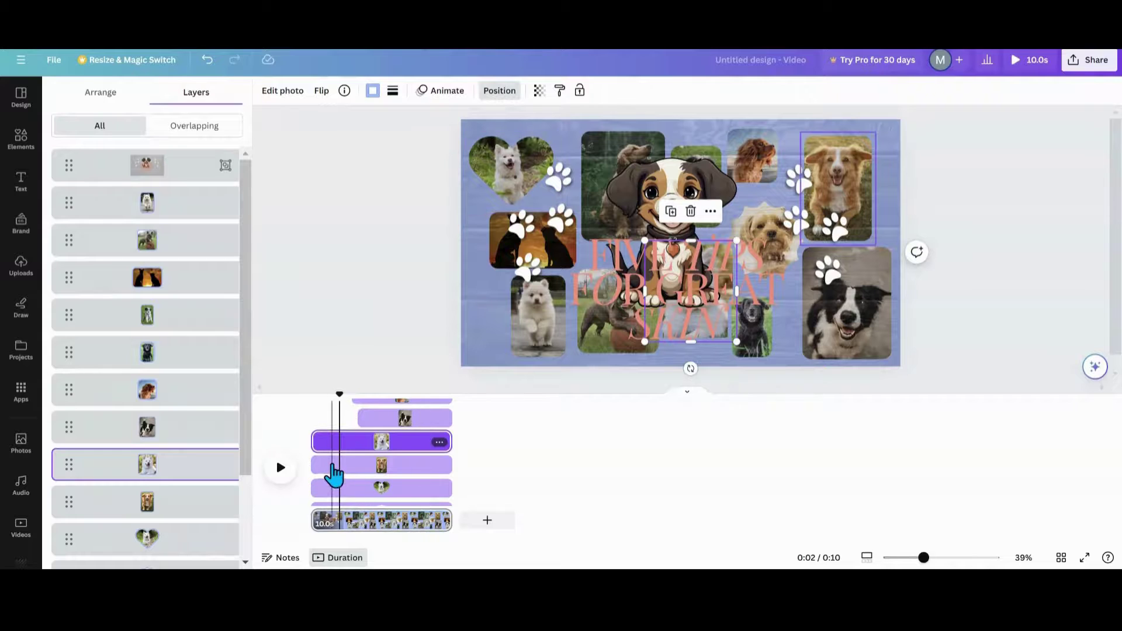
drag(321, 445, 367, 446)
Step: Trim the start of the heart-framed dog to follow the lying white dog, and start the golden-and-white dog slightly after the heart
click(370, 468)
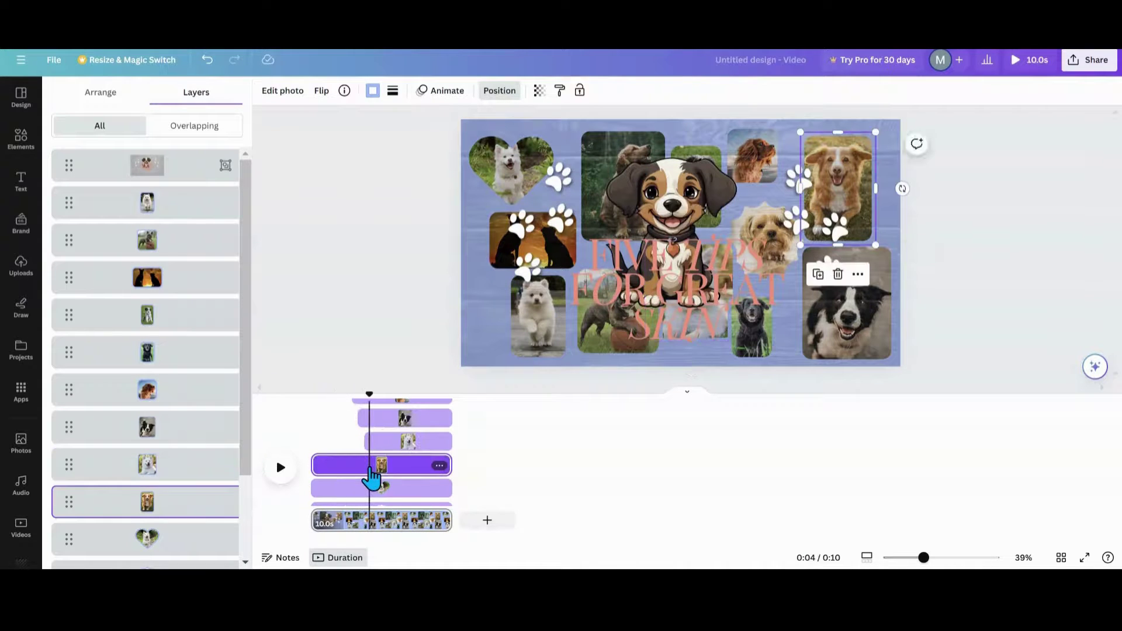
click(324, 486)
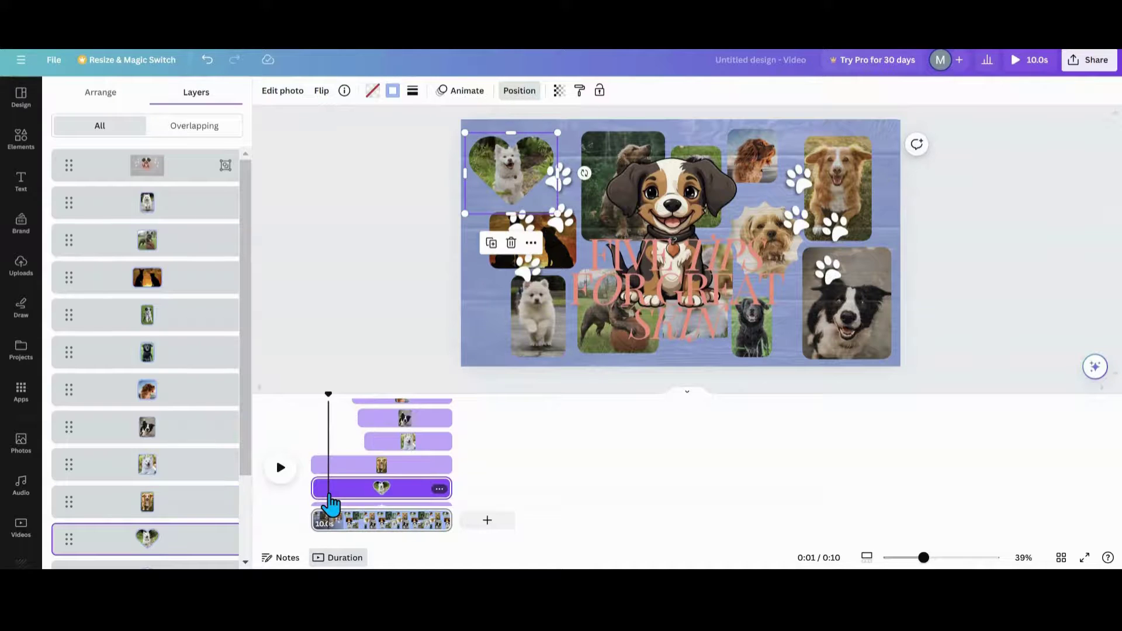
drag(313, 486, 376, 493)
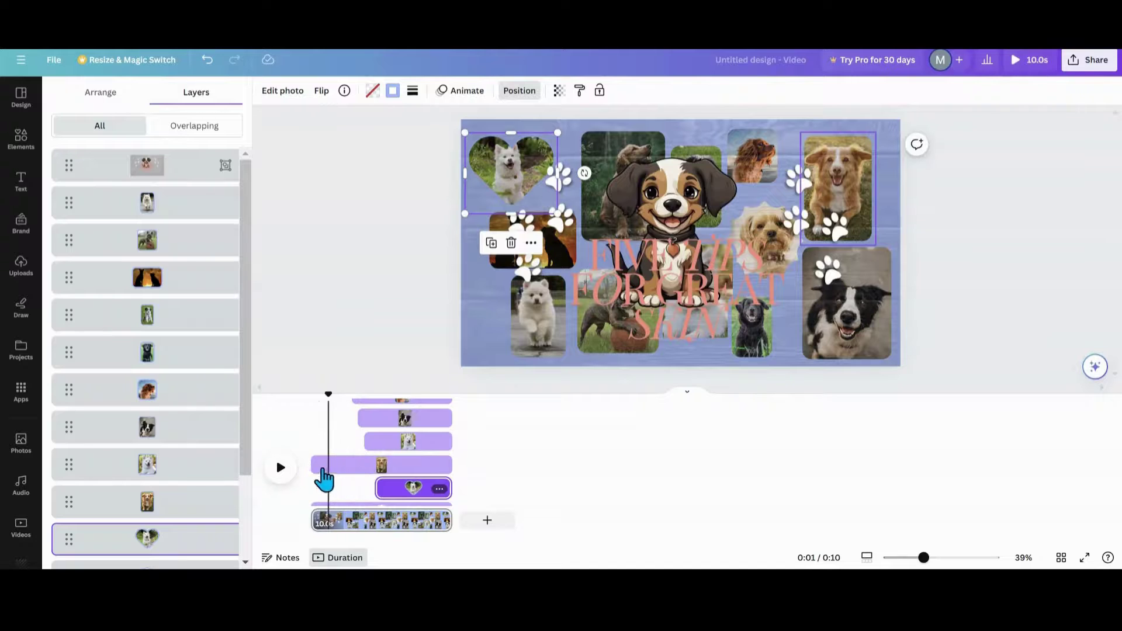
drag(313, 466, 390, 465)
Step: Trim the starts of the scalloped terrier frame and the dark forest spaniel photo so they come in last, one after the other
scroll(341, 467, down, 2)
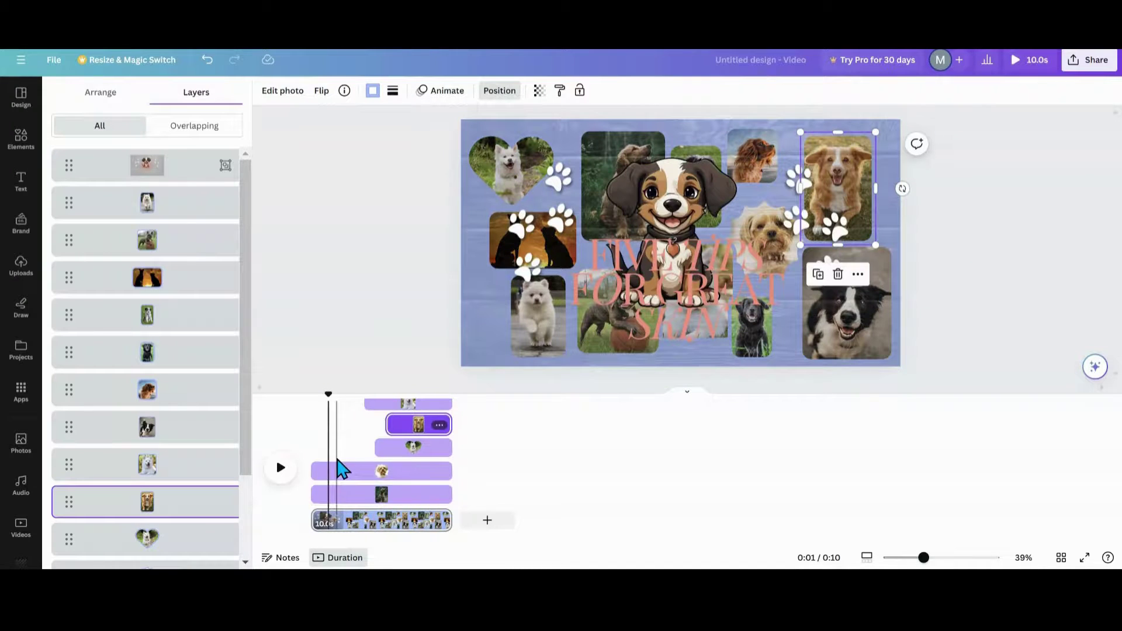
drag(316, 473, 401, 476)
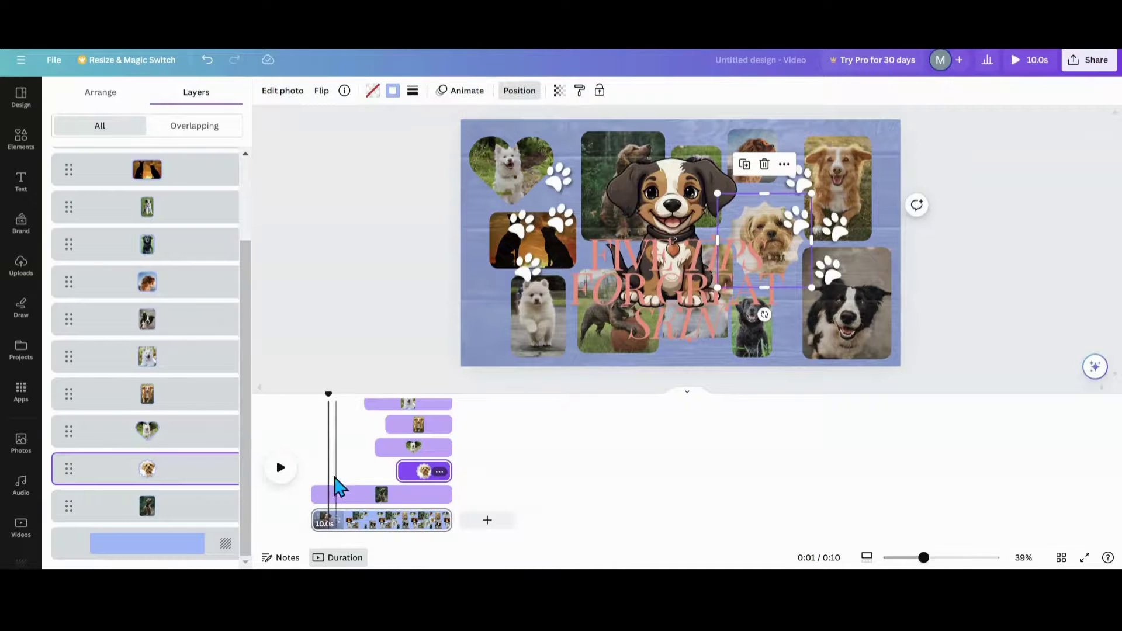
drag(336, 492, 411, 495)
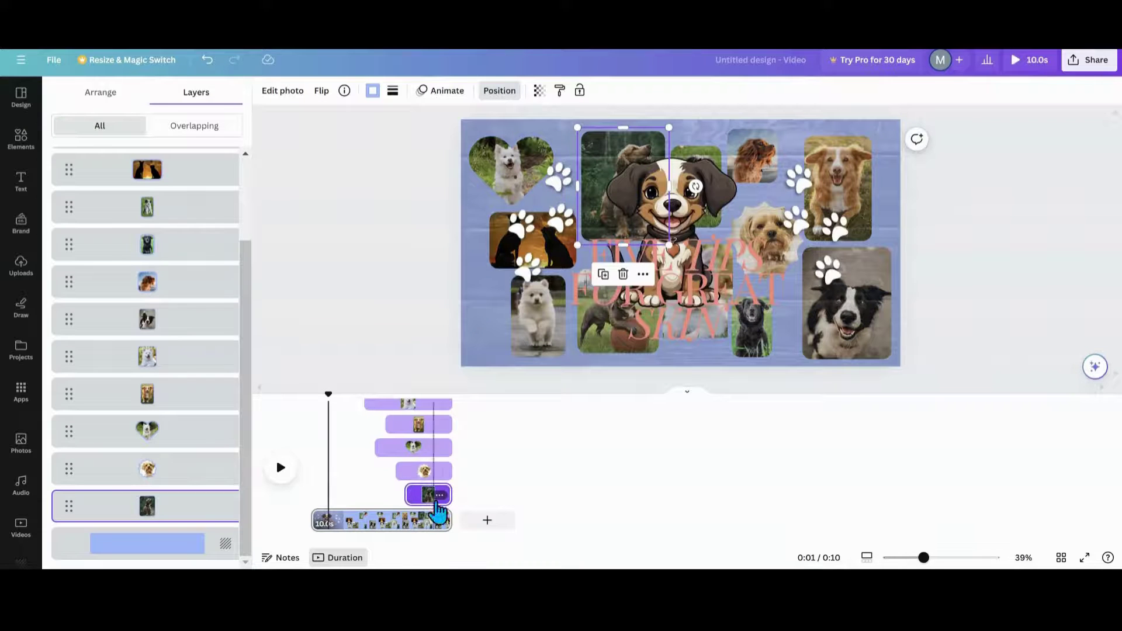
Step: Adjust the page's length on the timeline and settle on a duration of 9.6 seconds
click(445, 524)
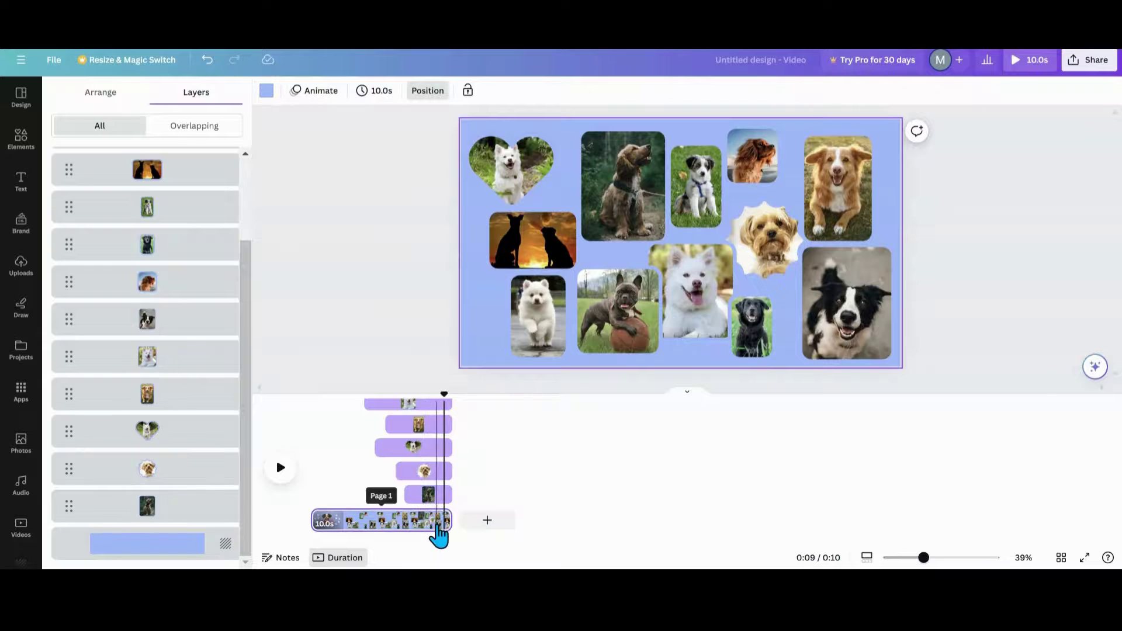
mouse_move(443, 524)
mouse_down()
mouse_move(430, 522)
mouse_move(471, 527)
mouse_move(434, 517)
mouse_up()
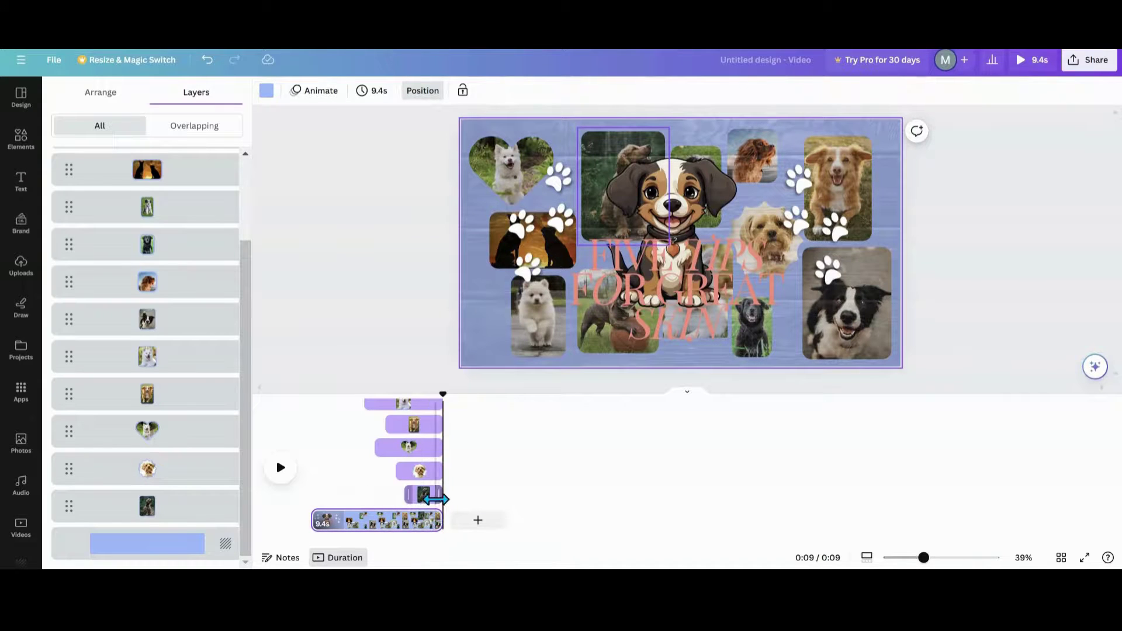
drag(435, 499, 483, 523)
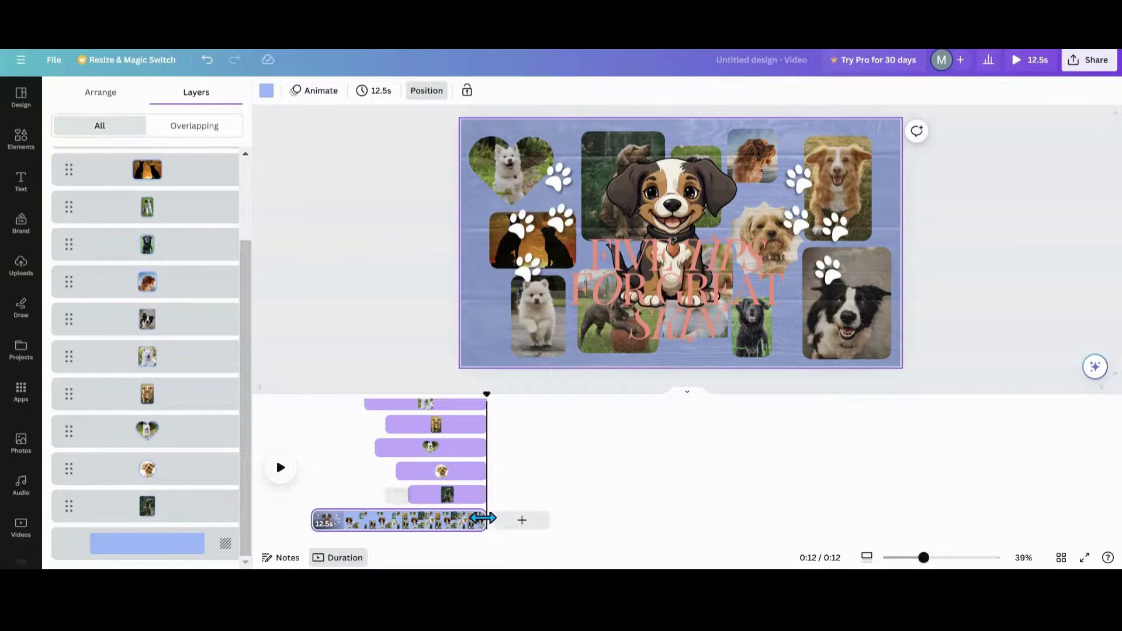
click(477, 484)
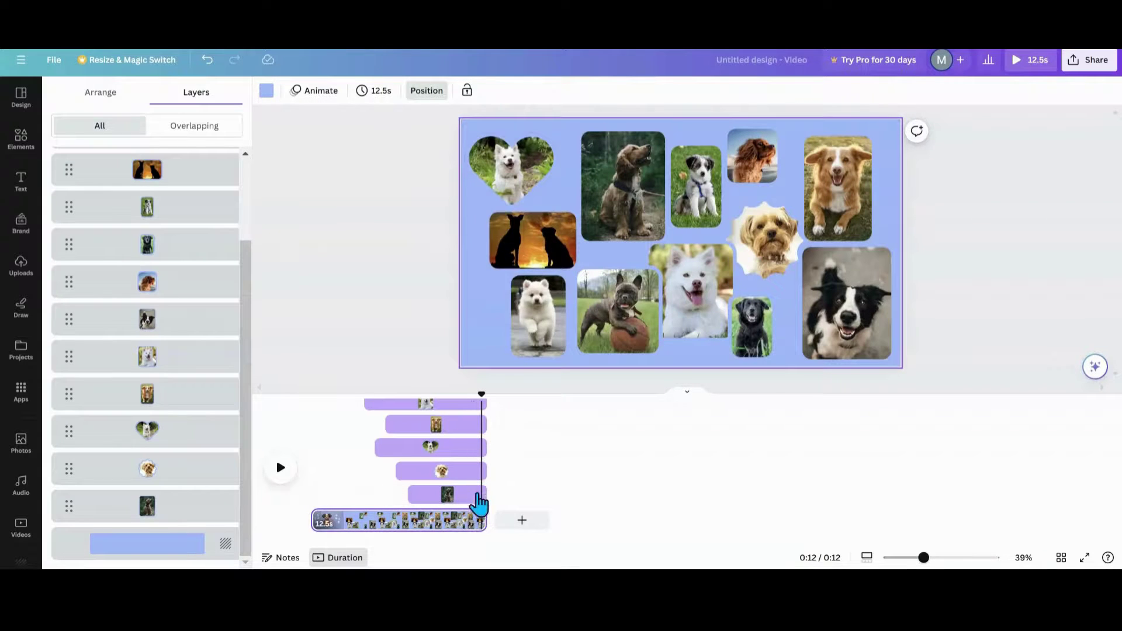
drag(484, 522, 441, 516)
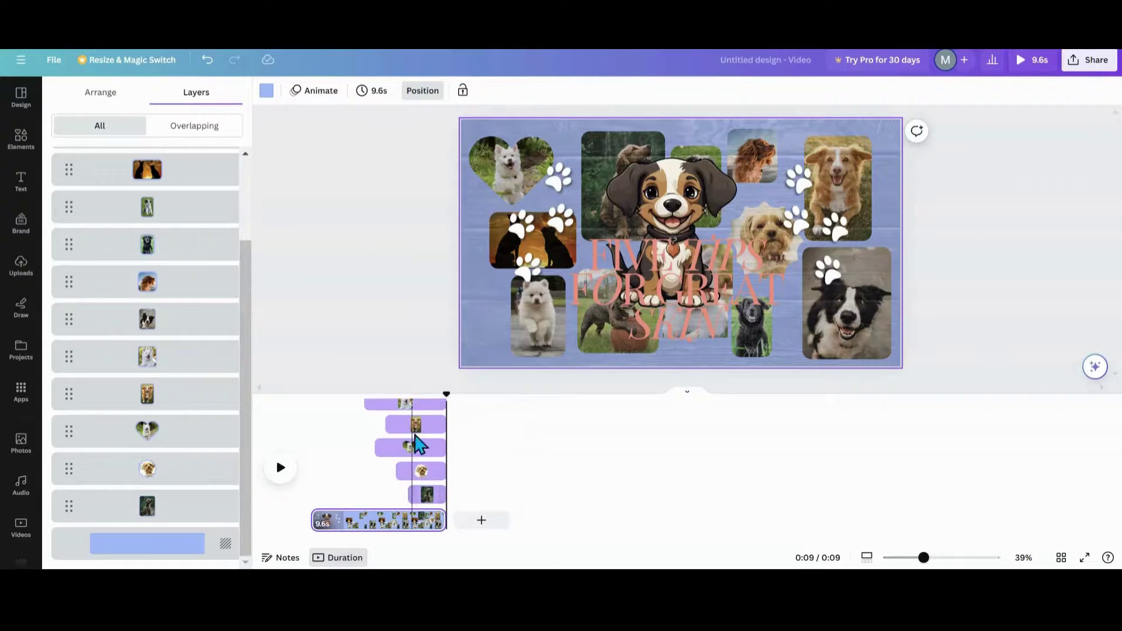
Step: Hide the element timings on the timeline and play the page from its start to preview how the photos come in
click(312, 526)
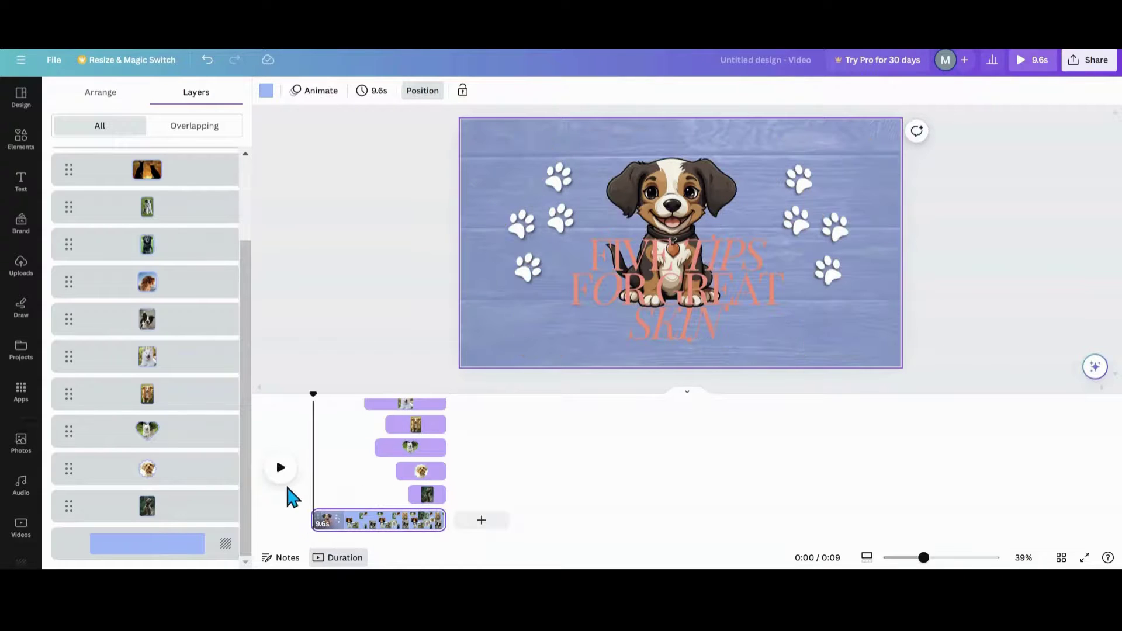
click(269, 298)
click(257, 325)
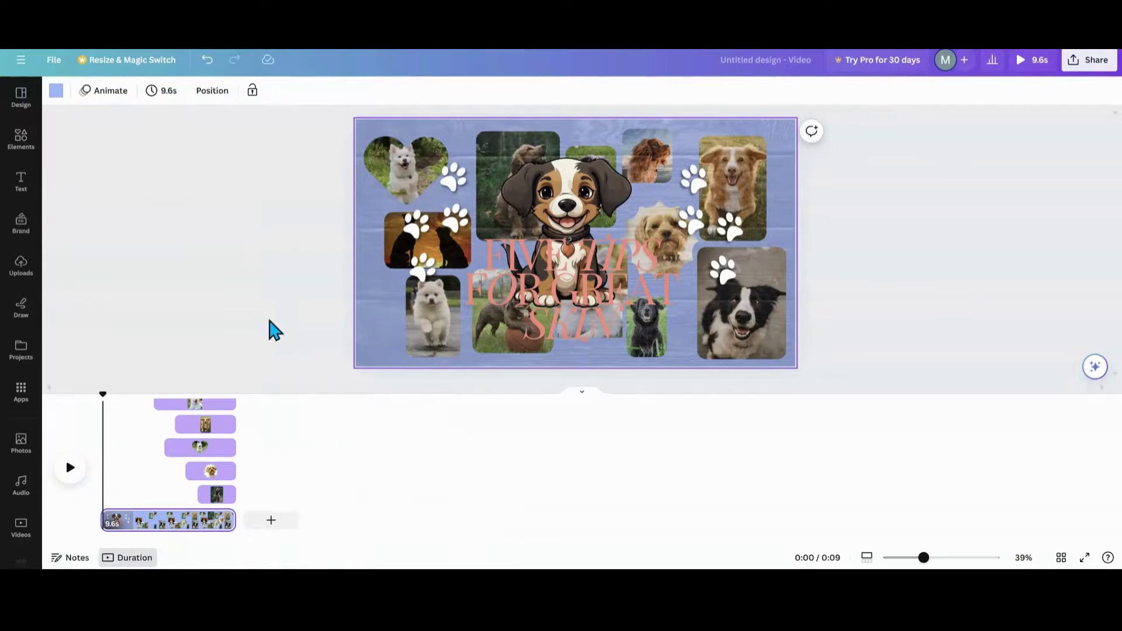
click(405, 314)
right_click(404, 313)
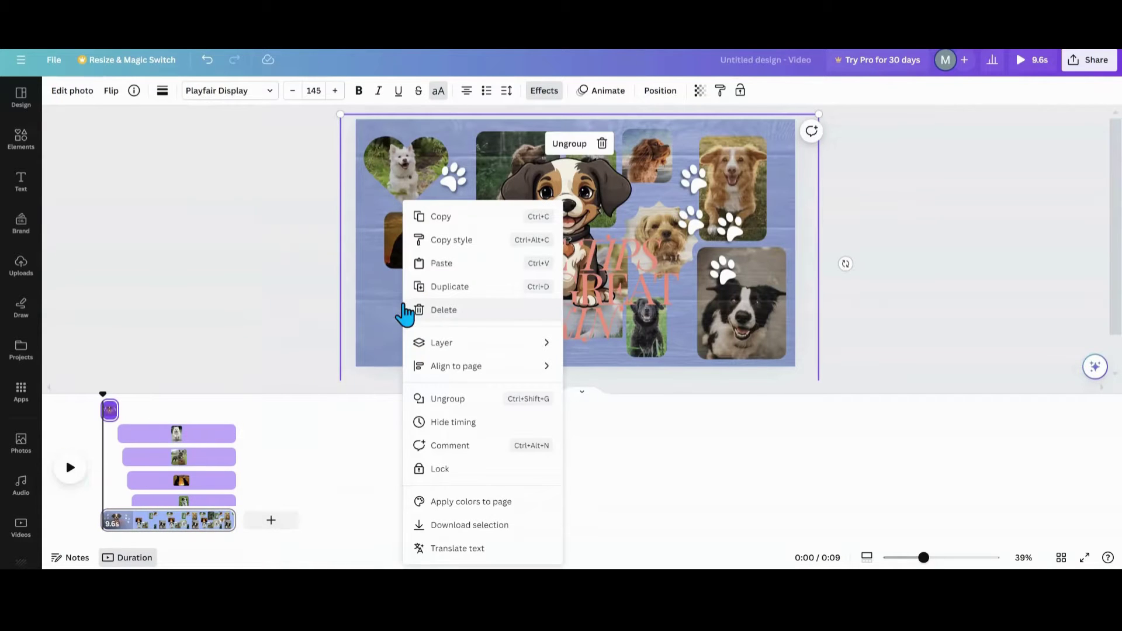
click(455, 432)
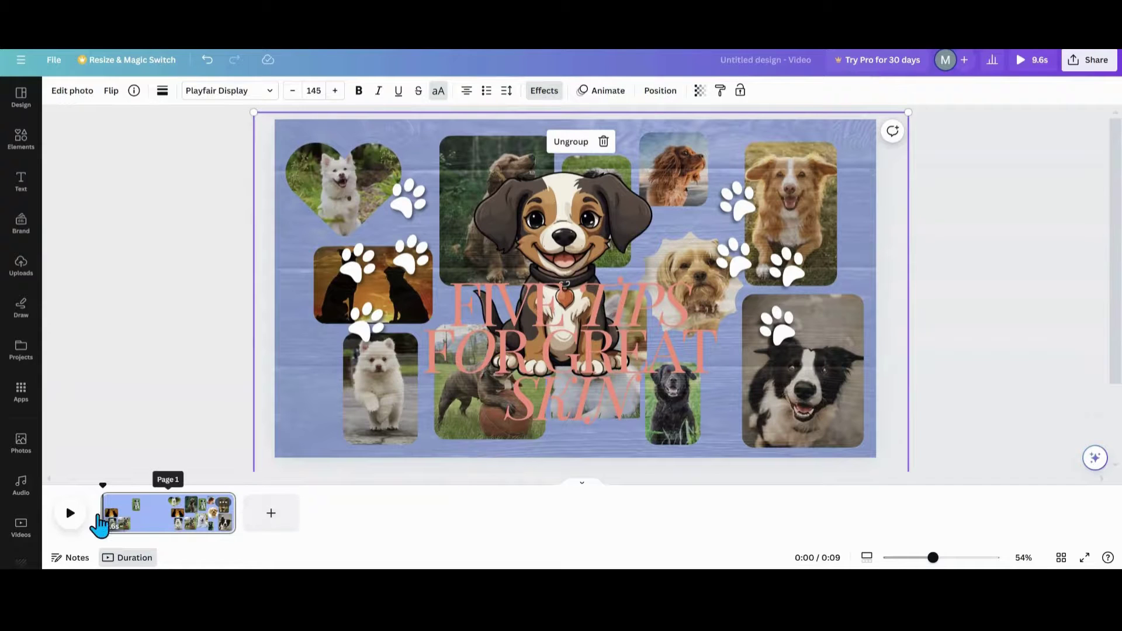
click(96, 512)
click(78, 518)
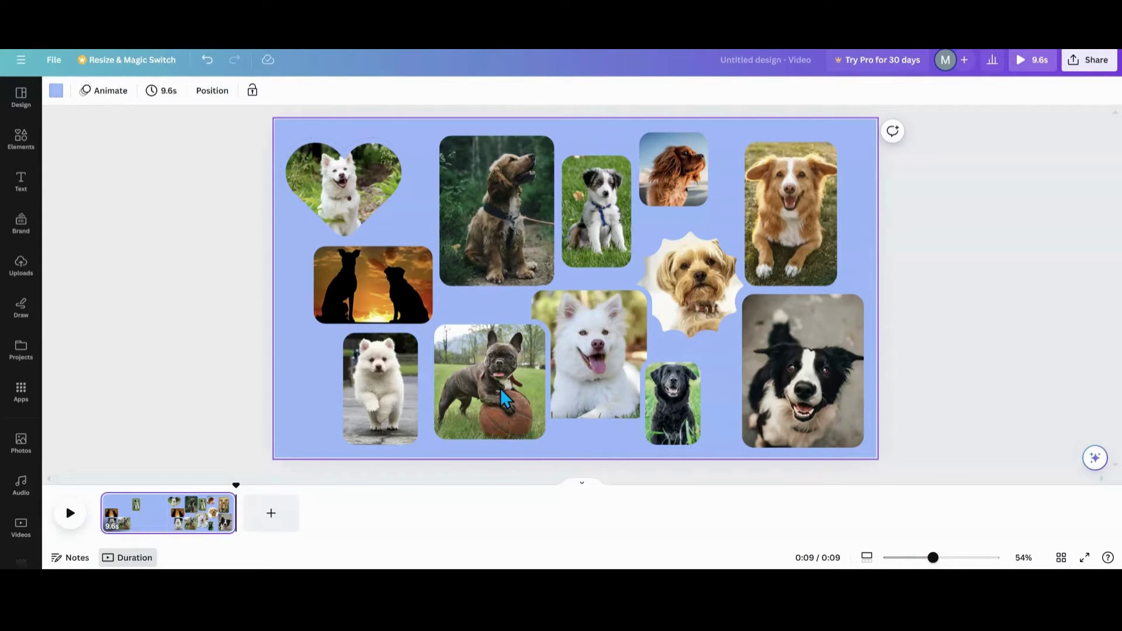
Step: Select the bulldog and black dog photos behind the title, moving the bulldog slightly left and down and the black dog slightly right
click(120, 508)
click(500, 385)
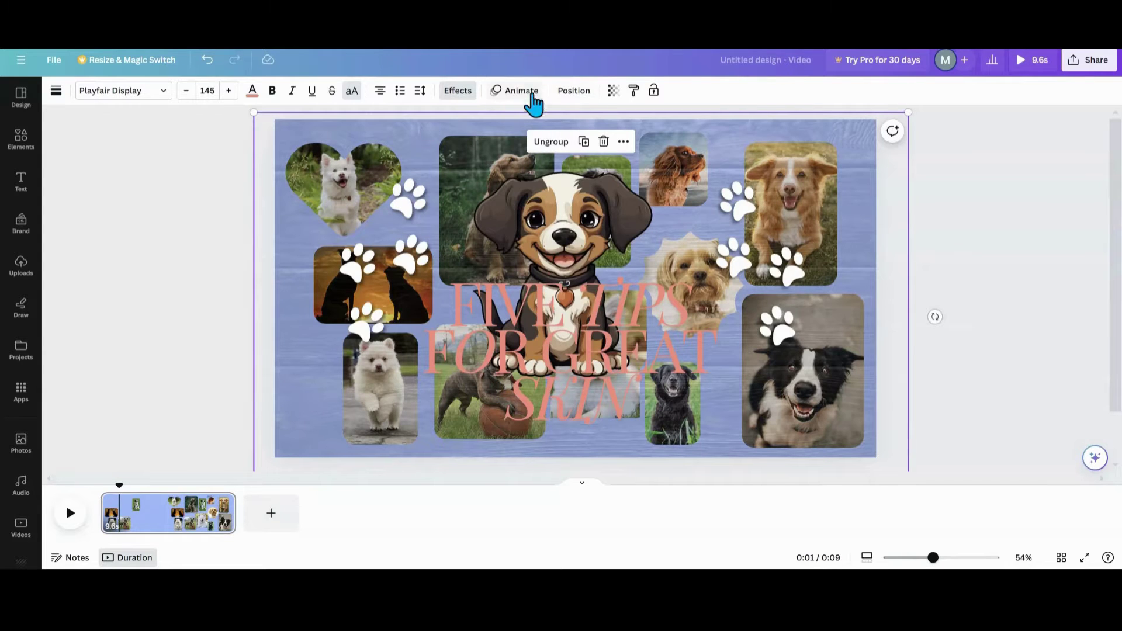
click(579, 93)
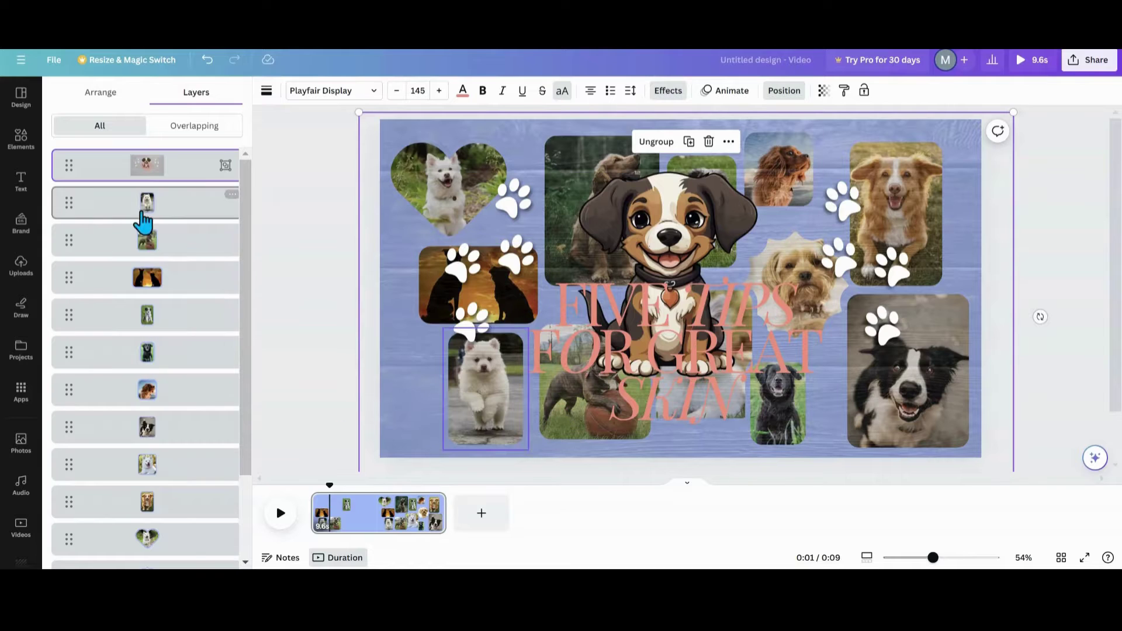
click(155, 245)
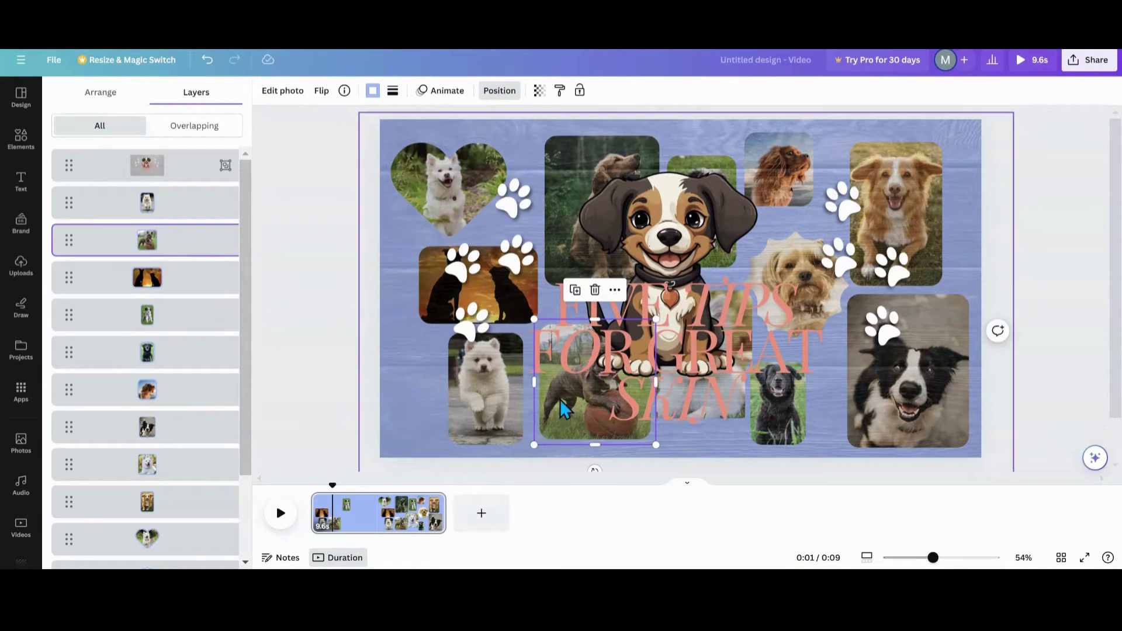
drag(562, 410, 549, 403)
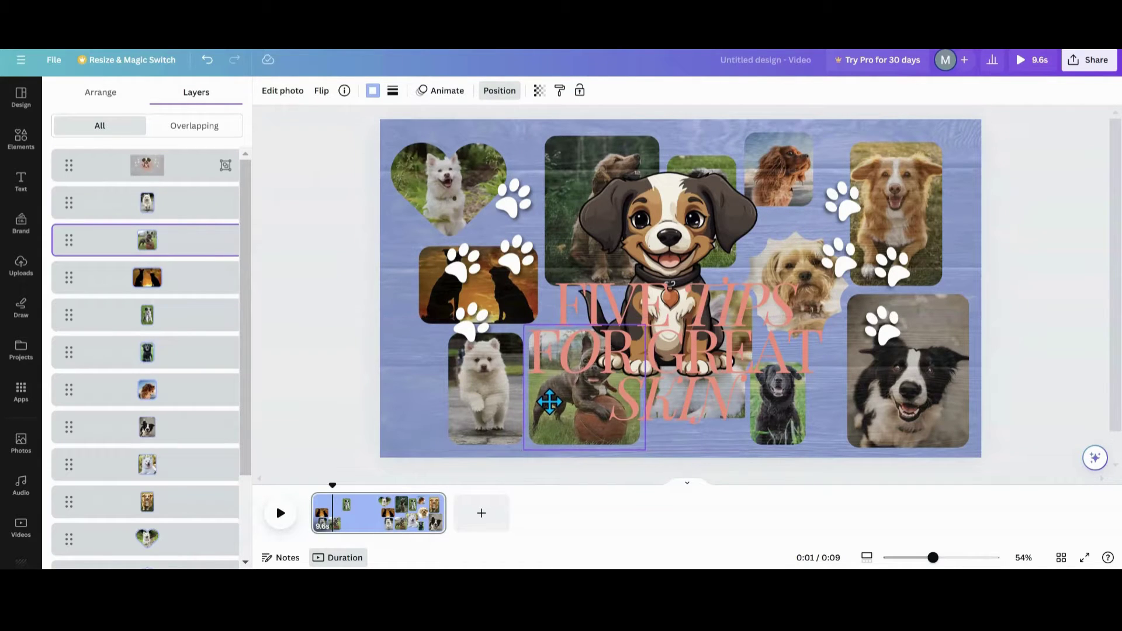
click(188, 363)
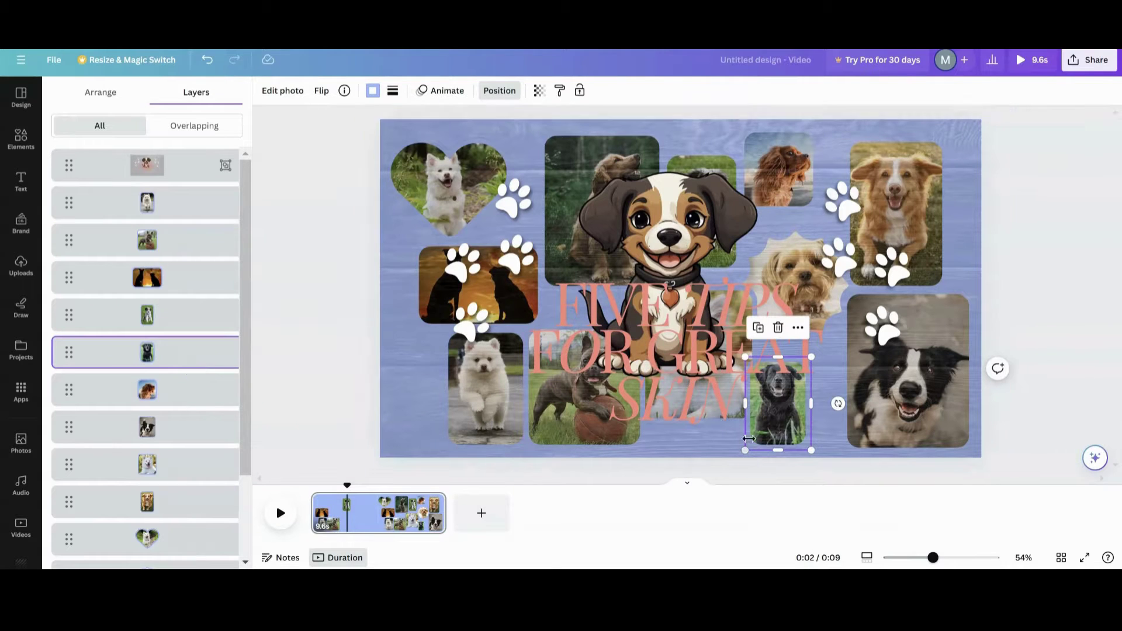
drag(777, 421, 790, 420)
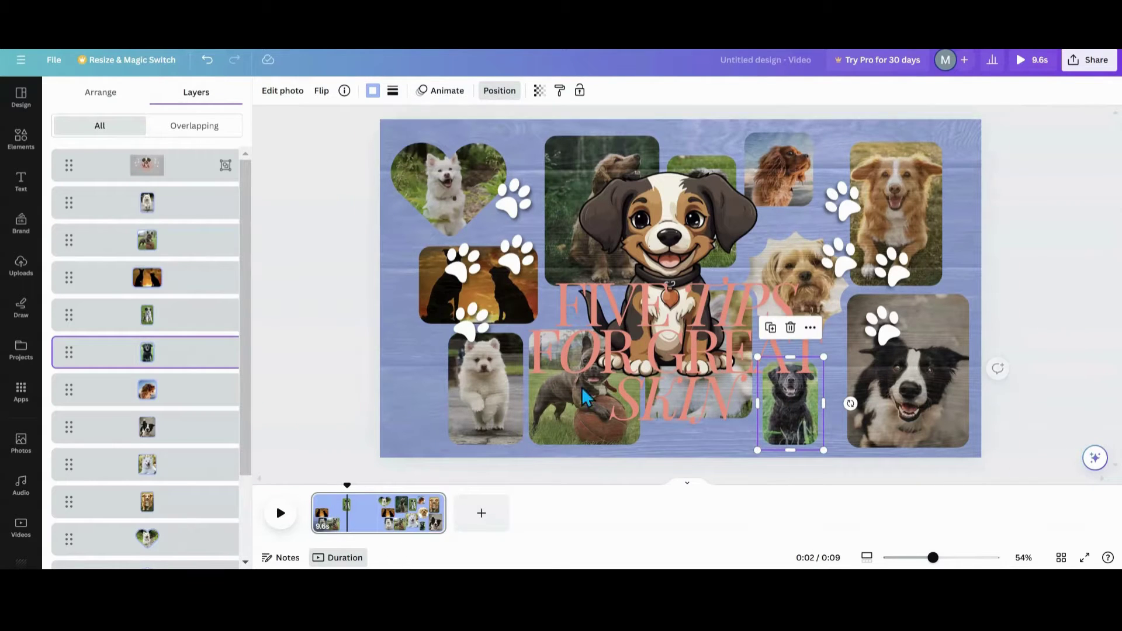
click(183, 429)
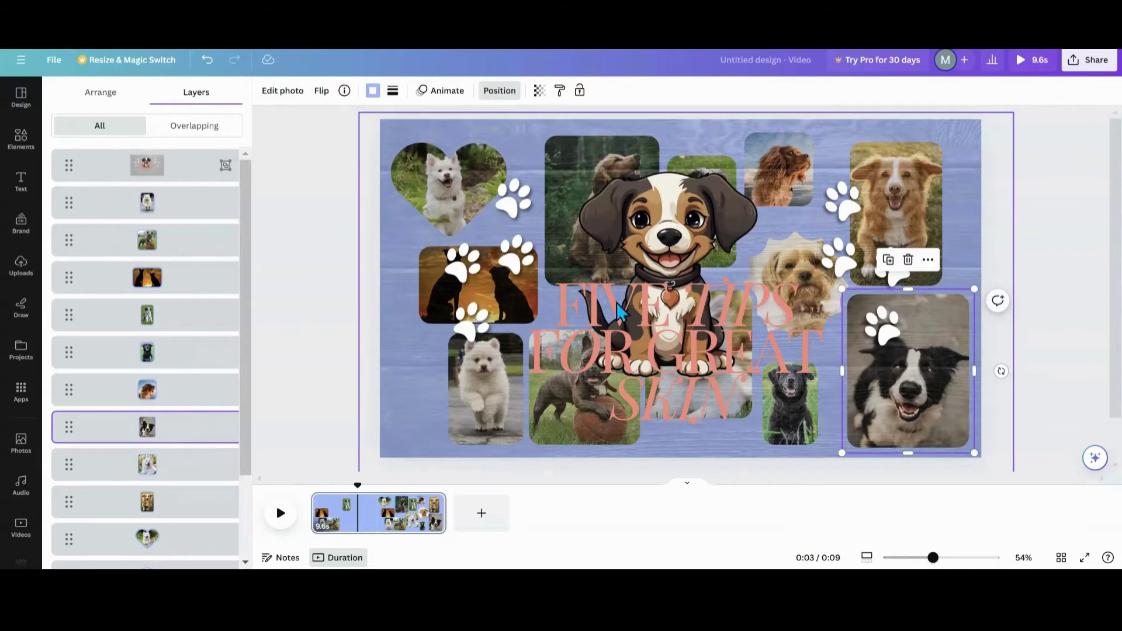
click(774, 186)
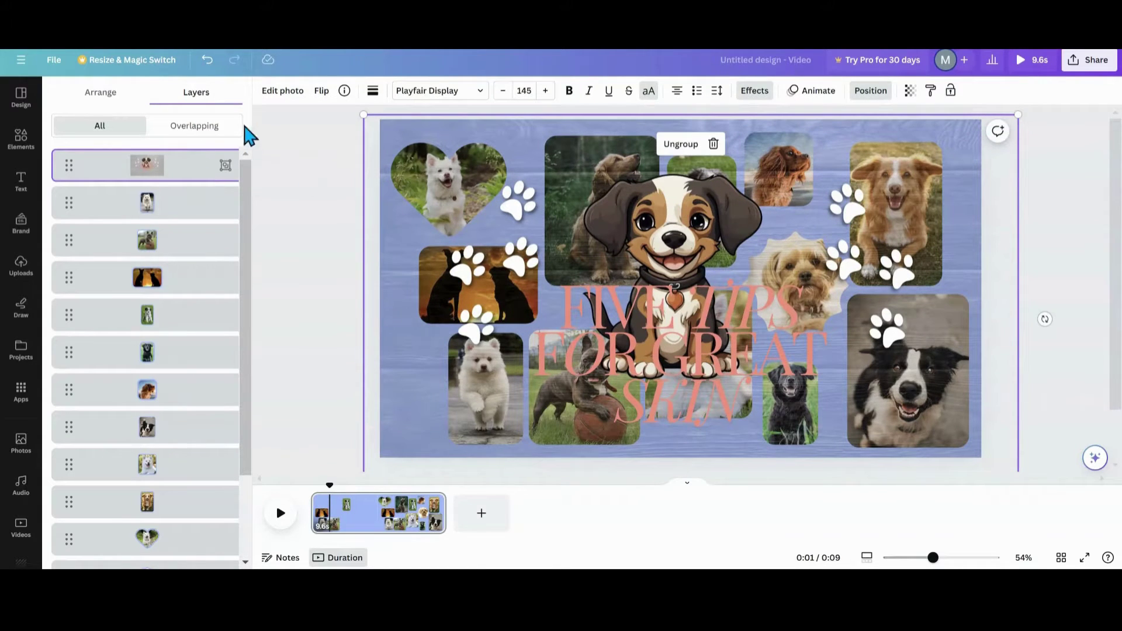
click(207, 59)
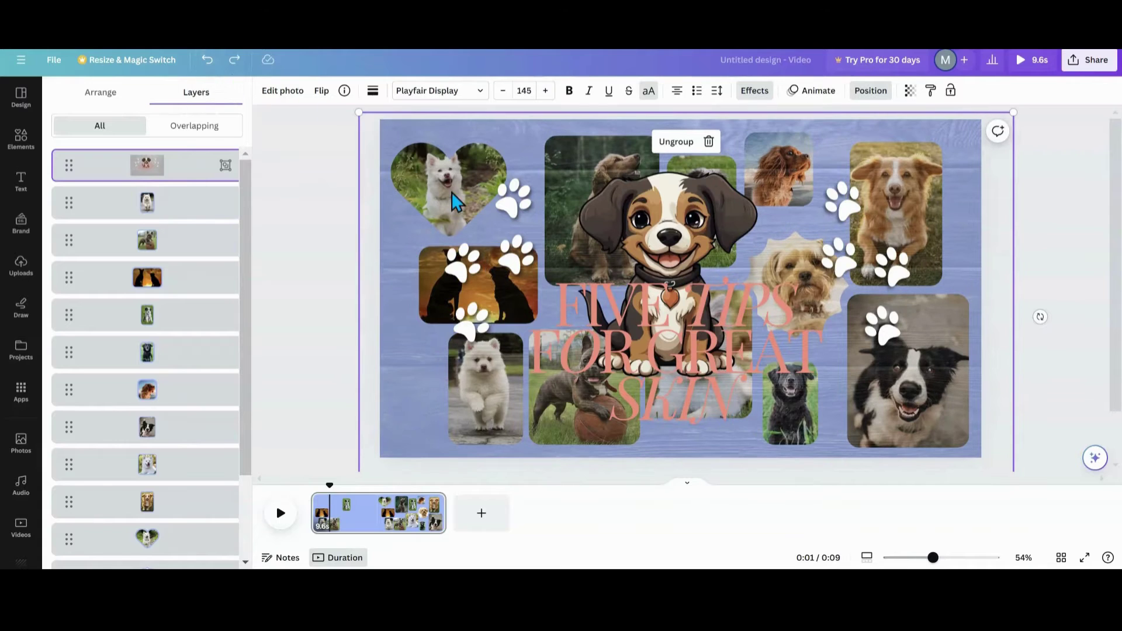
Step: Move the lying white dog photo slightly down and right into the gap between the bulldog and black dog photos
scroll(190, 307, down, 2)
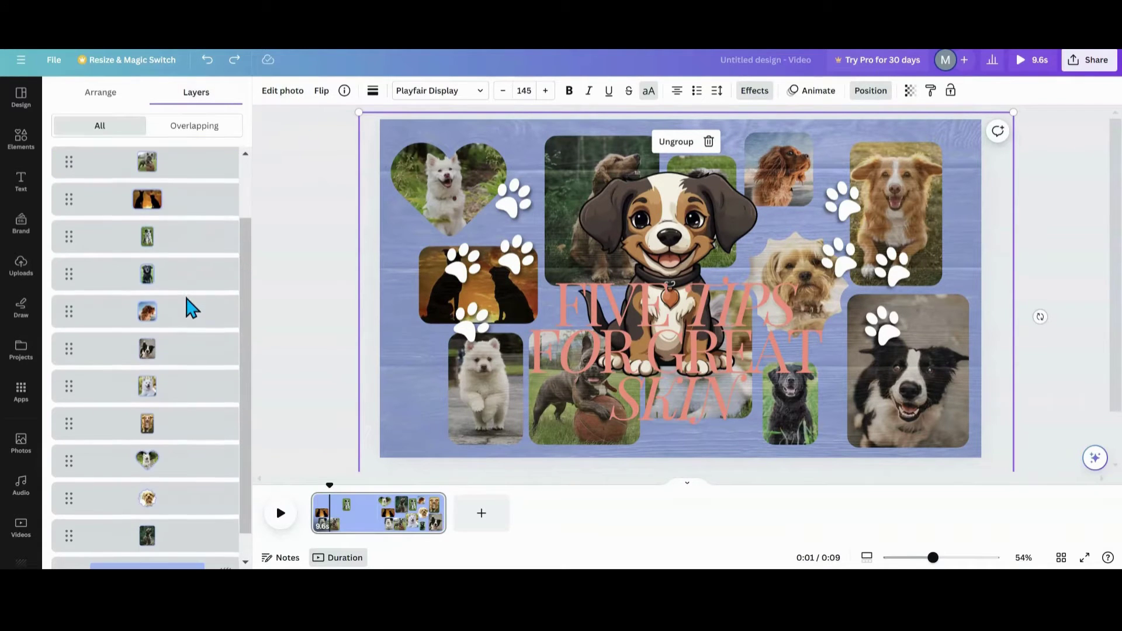
scroll(192, 308, down, 1)
click(170, 358)
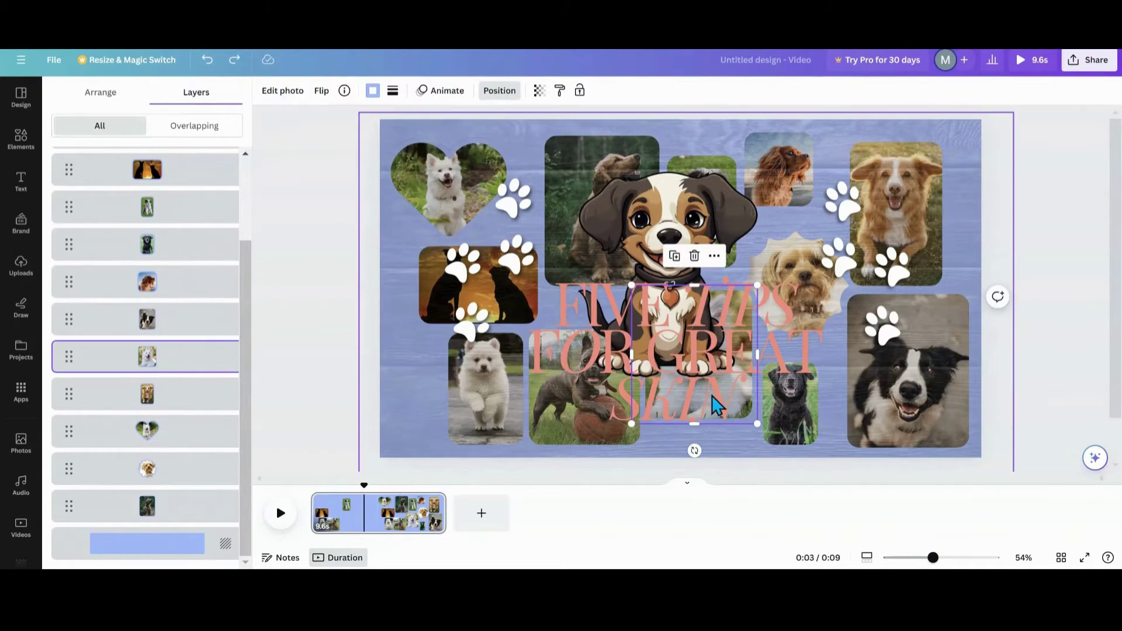
drag(716, 404, 729, 420)
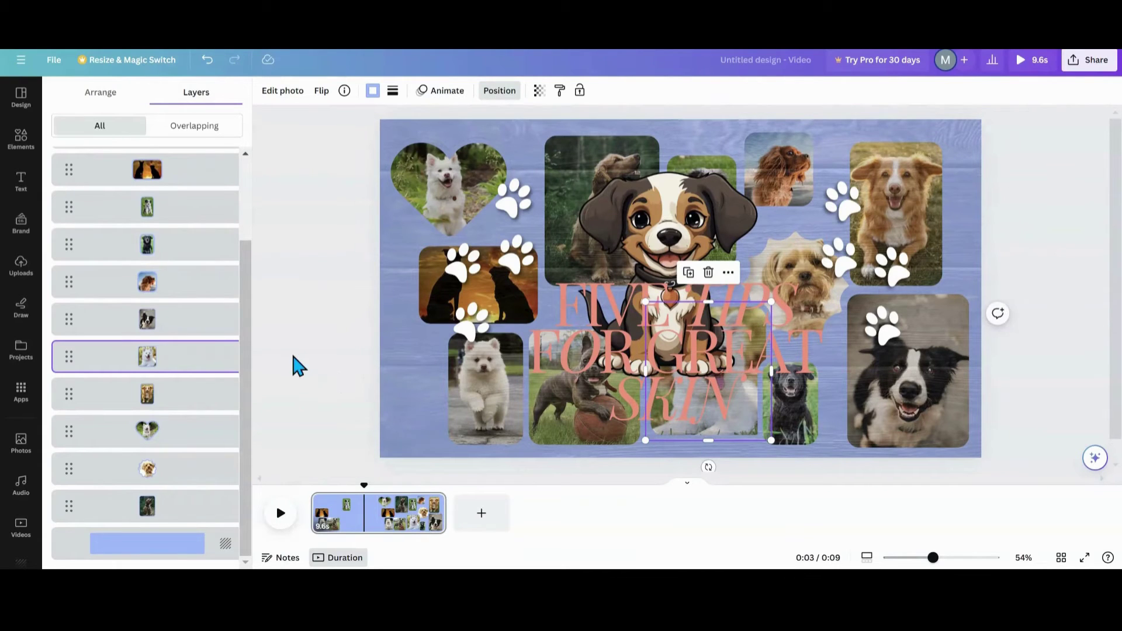
click(275, 363)
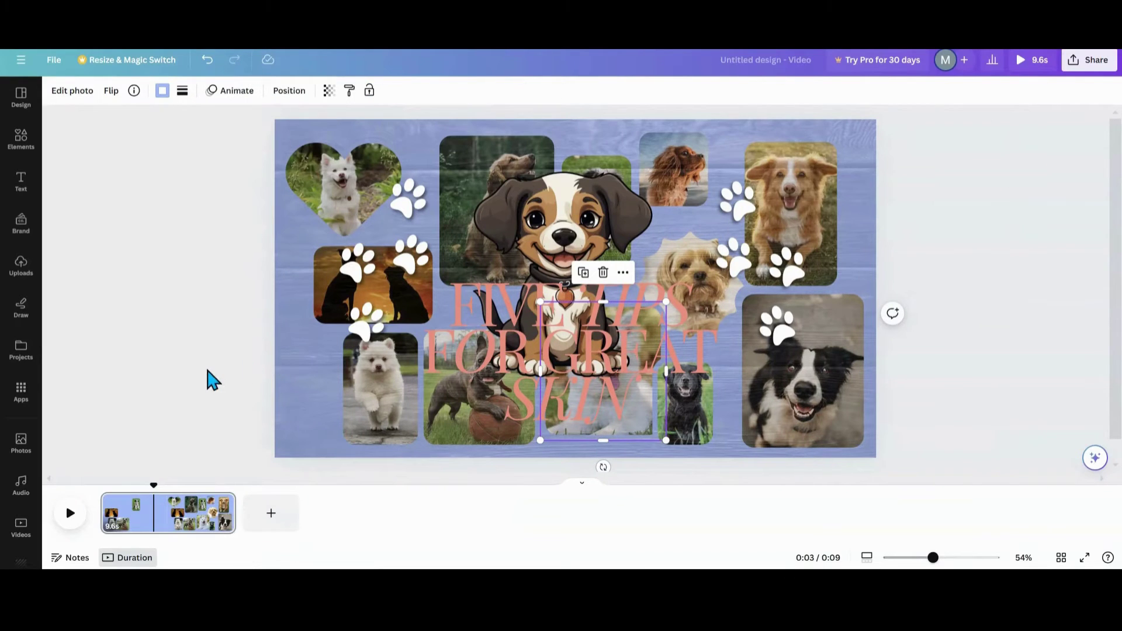